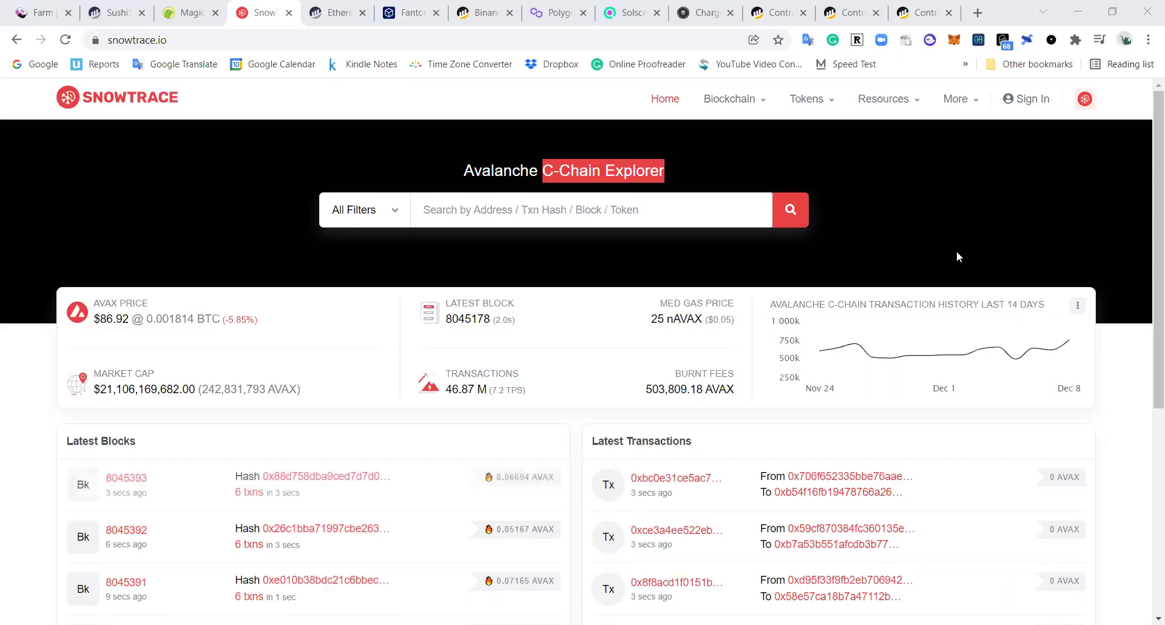
Compare the Etherscan and Snowtrace explorers, briefly highlighting the C-Chain Explorer title
left_click(362, 8)
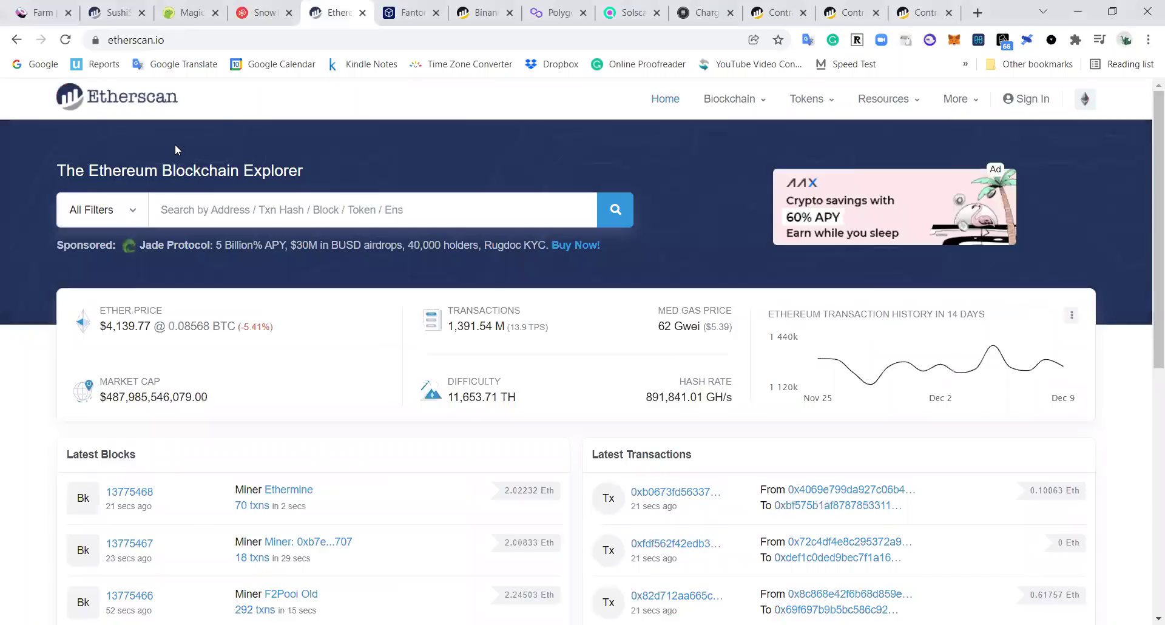
left_click(231, 16)
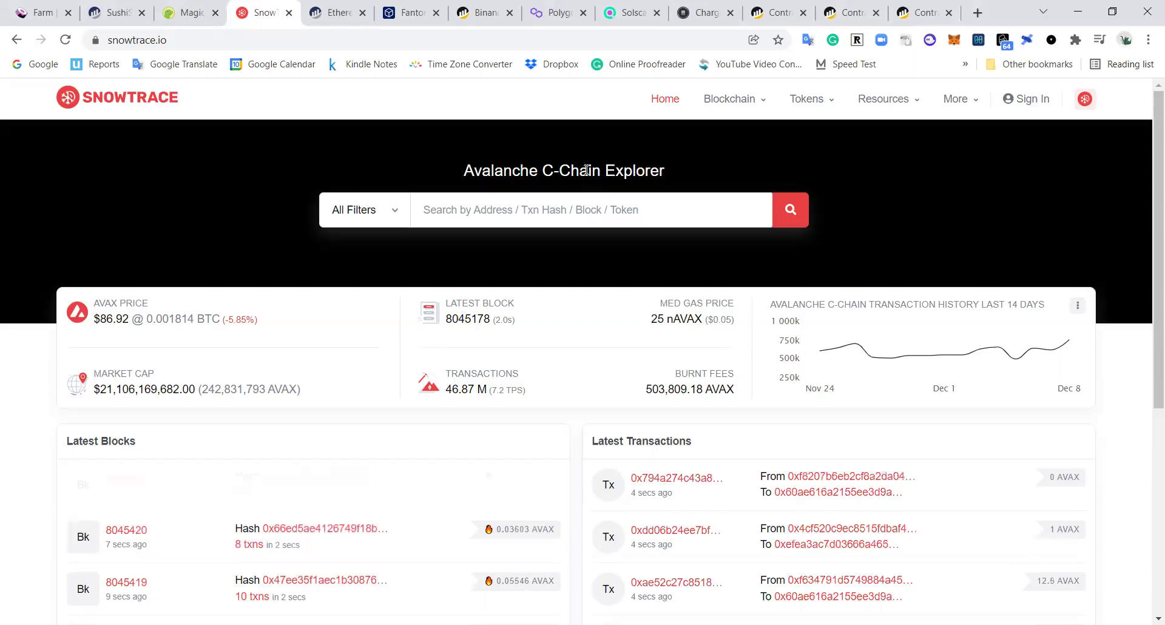
left_click_drag(588, 171, 646, 171)
left_click(646, 172)
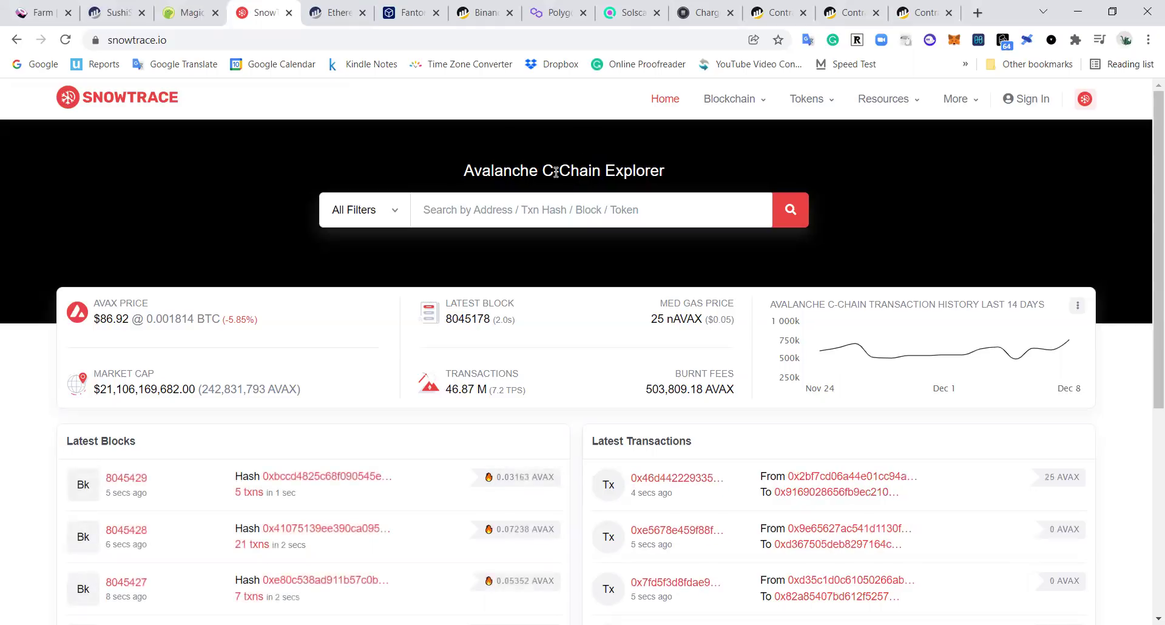
mouse_move(559, 172)
left_mouse_down()
mouse_move(643, 176)
mouse_move(565, 175)
left_mouse_up()
left_click(643, 176)
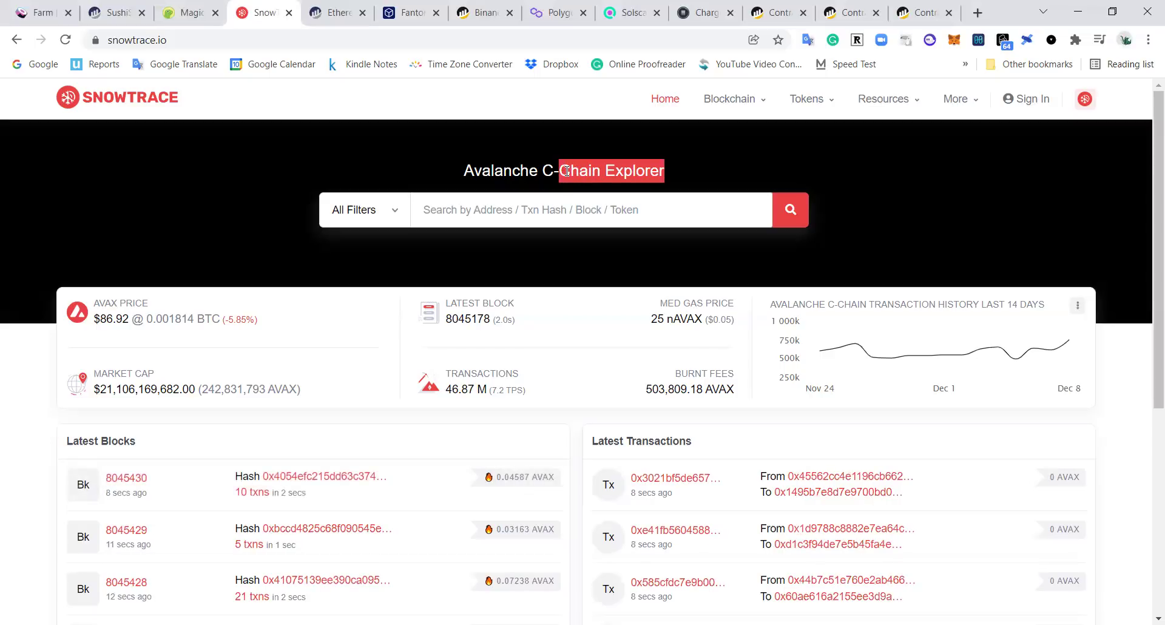
left_click(566, 172)
On the SushiSwap farms page, view and close the WBTC/WETH farm's How to Participate guide
left_click(21, 8)
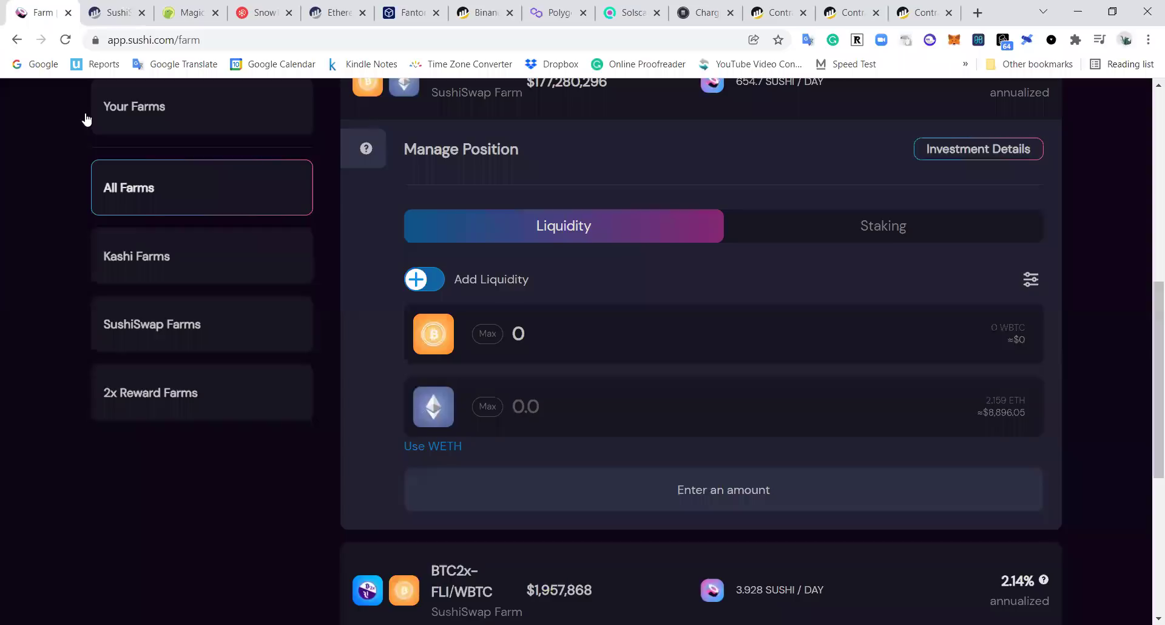
scroll(367, 205, "up", 1)
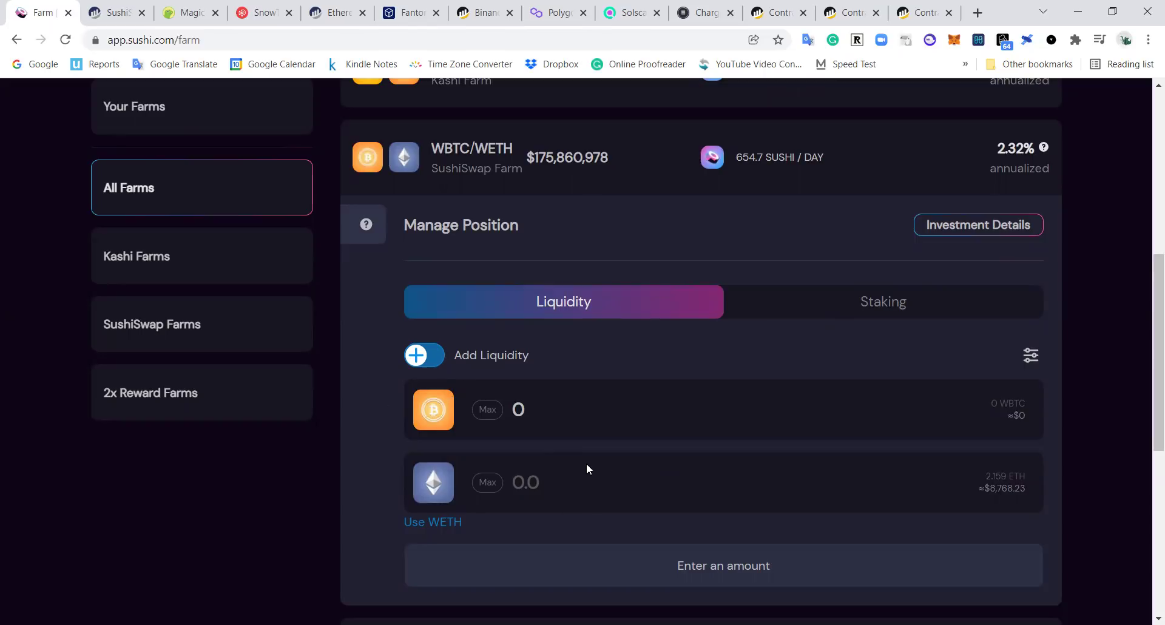
left_click(372, 297)
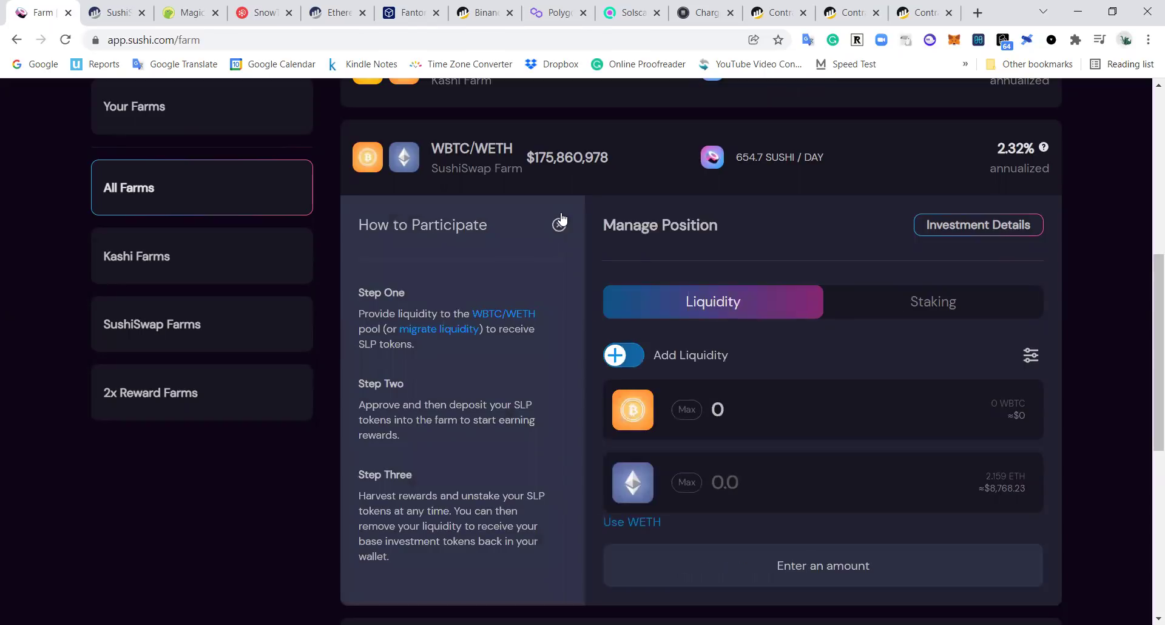
left_click(559, 223)
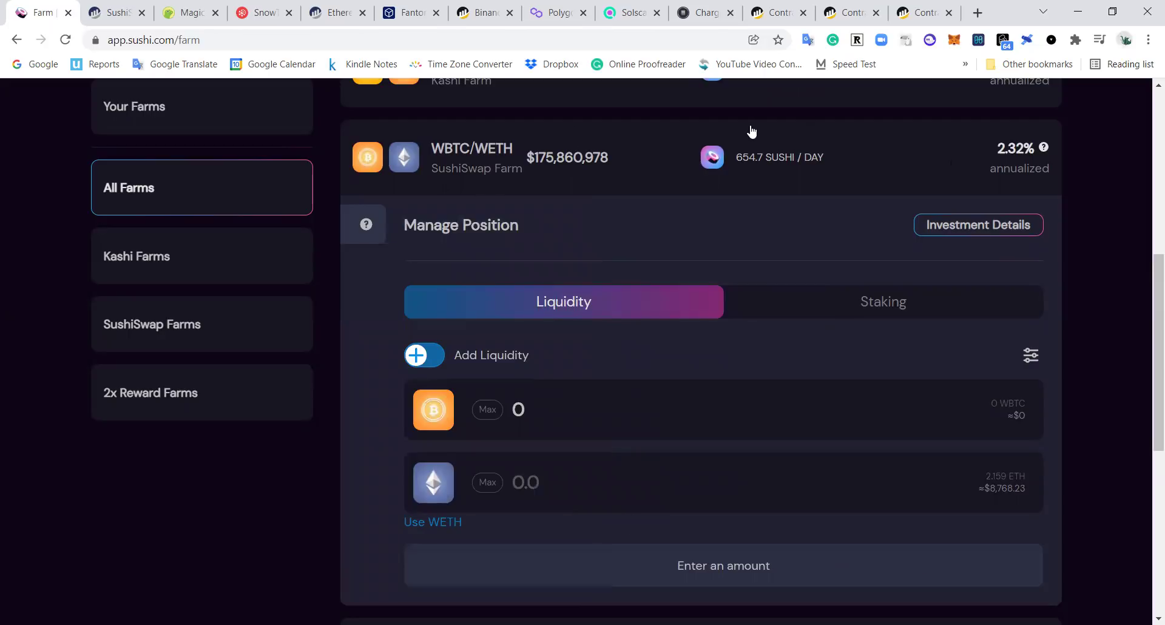
scroll(1076, 327, "down", 1)
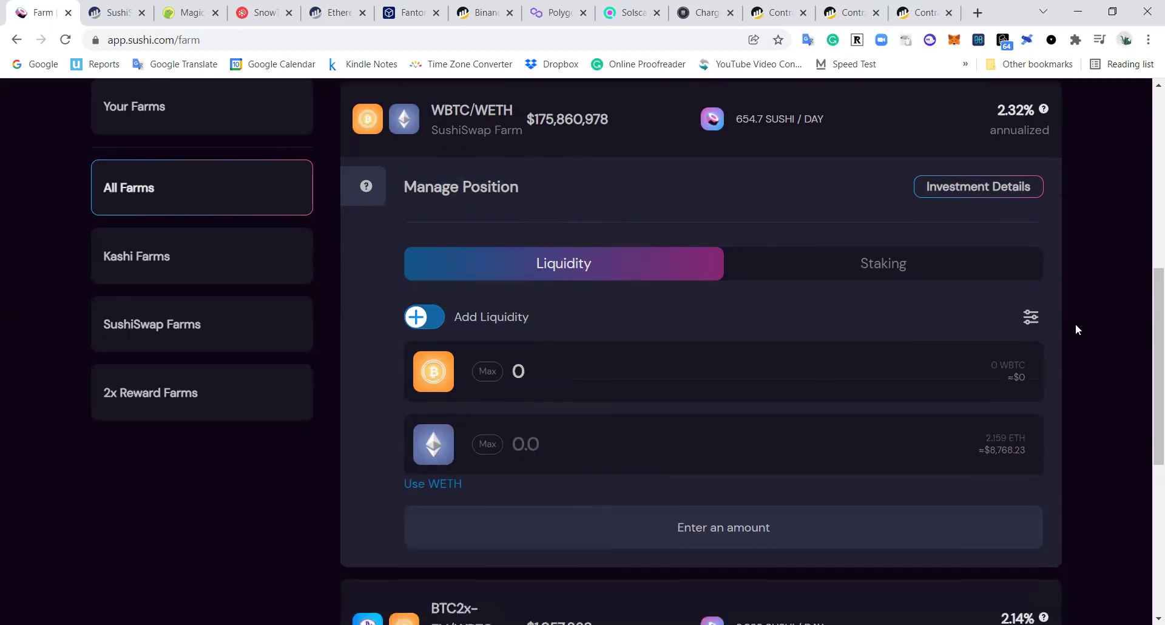
scroll(1075, 323, "up", 1)
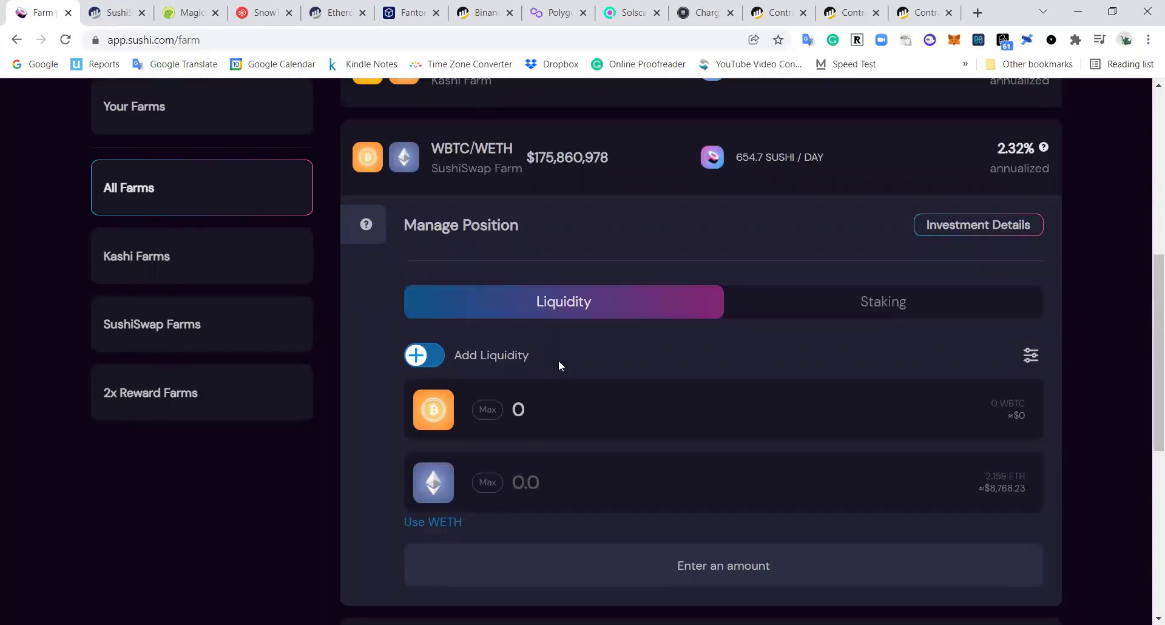
scroll(808, 322, "up", 1)
scroll(809, 323, "down", 2)
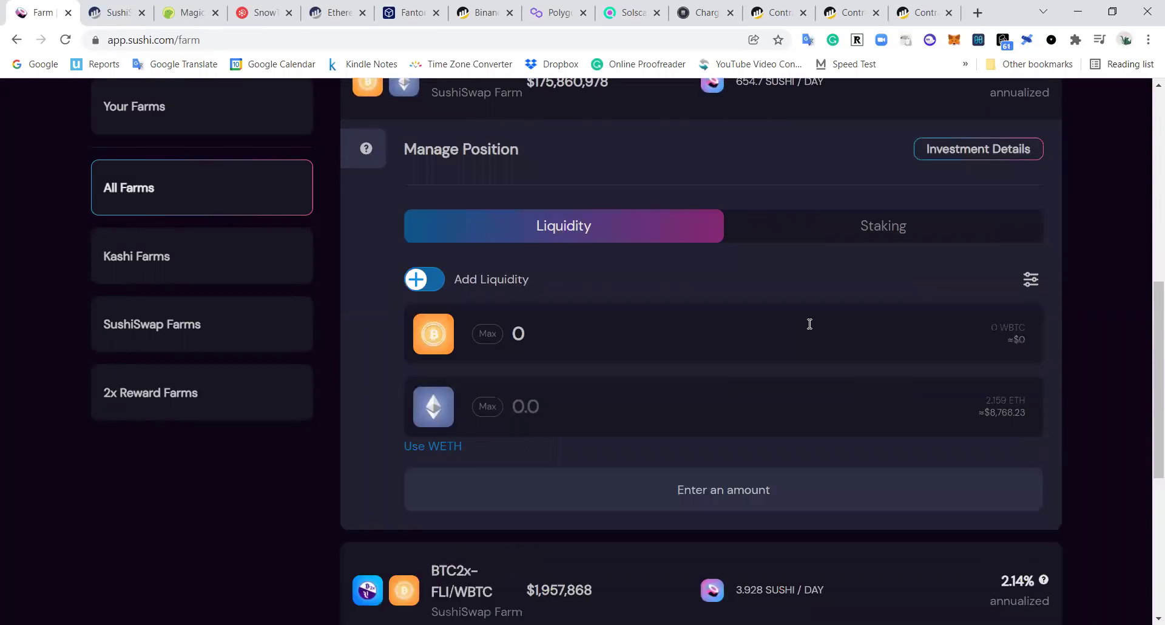
scroll(809, 324, "up", 2)
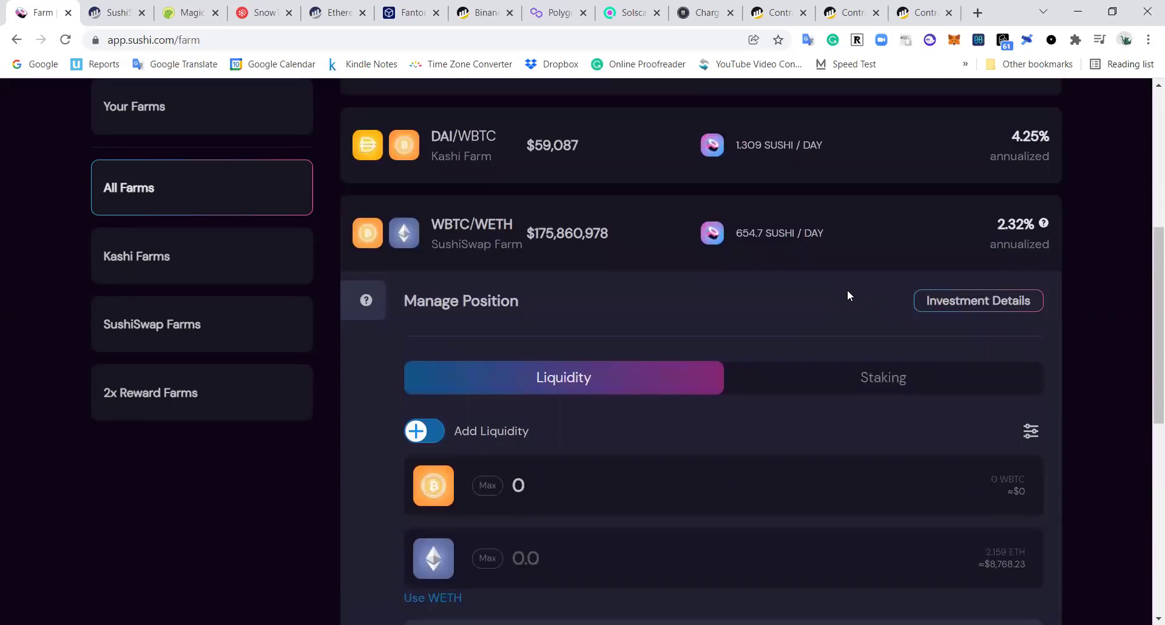
Scroll through the WBTC/ETH LP pair contract's verified source code on Etherscan
key("ctrl+Tab")
scroll(36, 300, "down", 1)
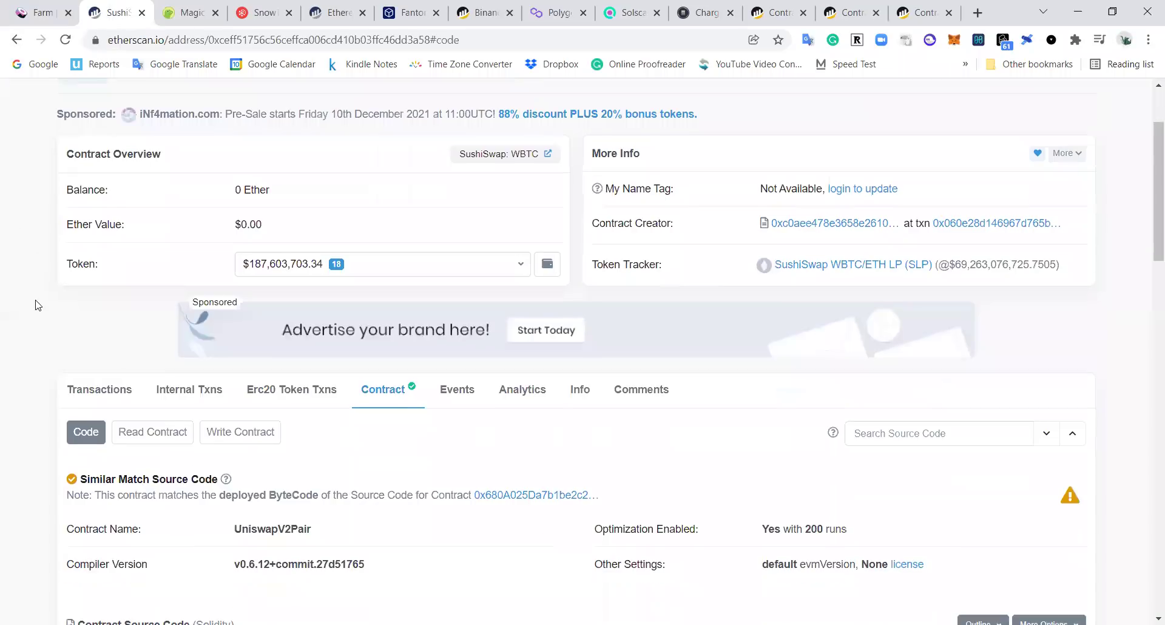
scroll(38, 296, "down", 4)
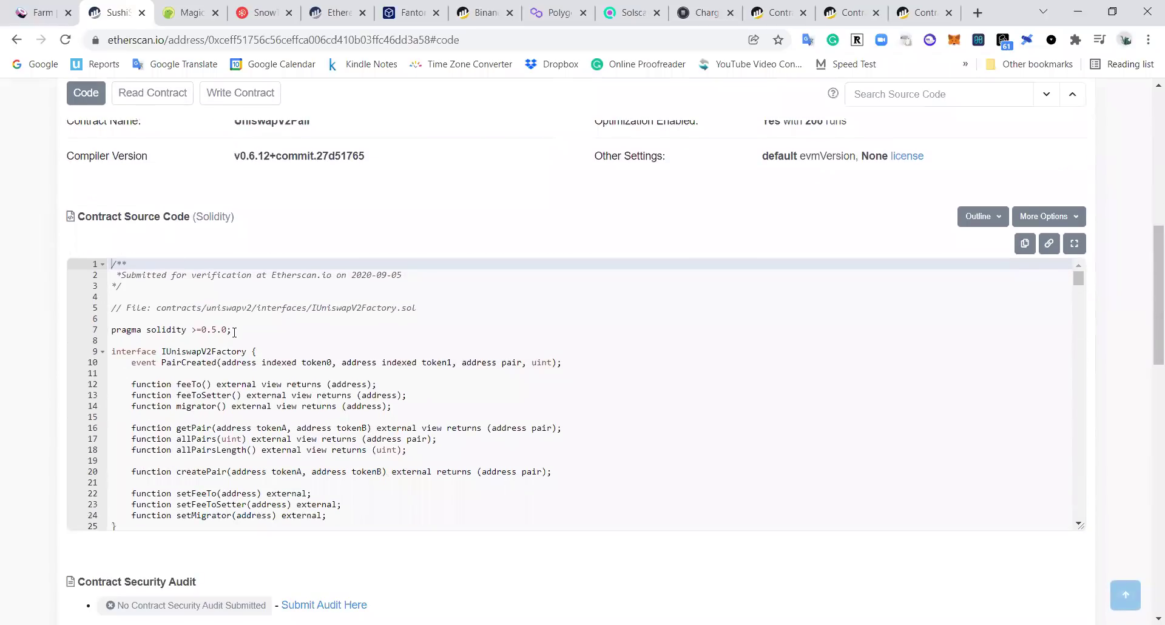
scroll(267, 333, "down", 5)
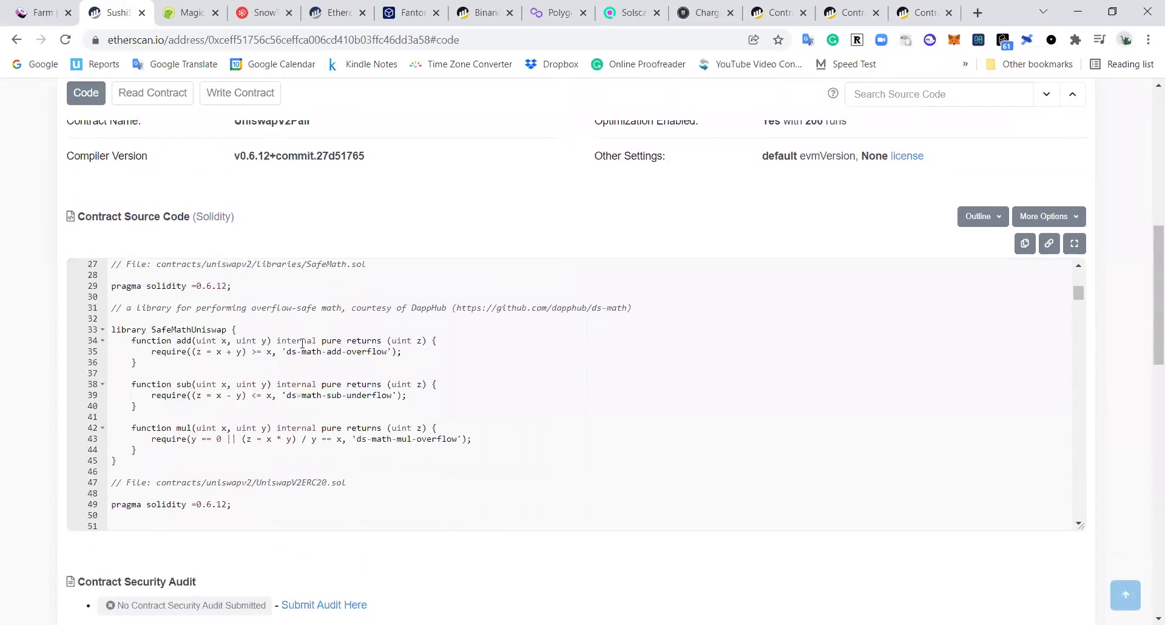
scroll(242, 273, "up", 2)
scroll(7, 279, "up", 5)
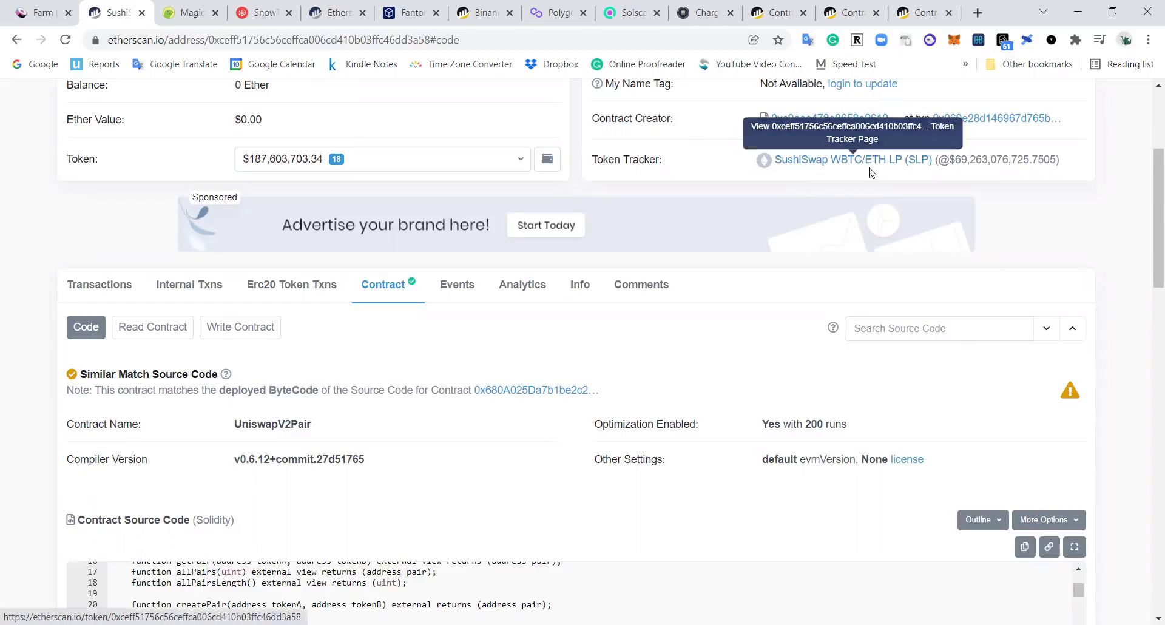
Select the SushiSwap WBTC amount field, then return to review the UniswapV2Pair source code
key("ctrl+shift+Tab")
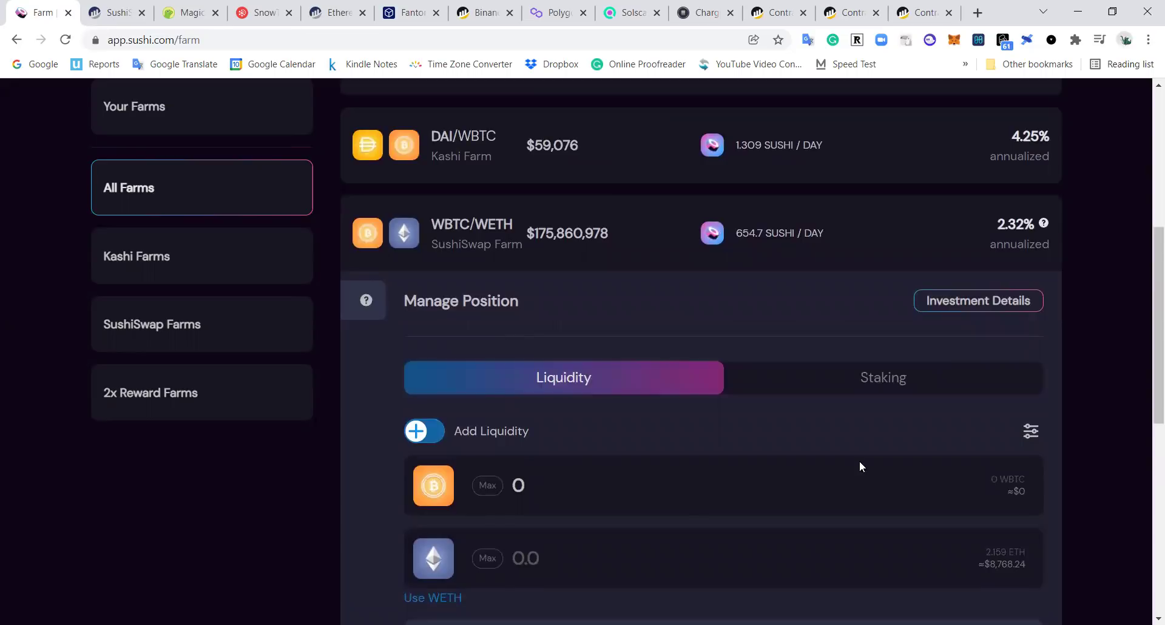
left_click(813, 457)
left_click(105, 4)
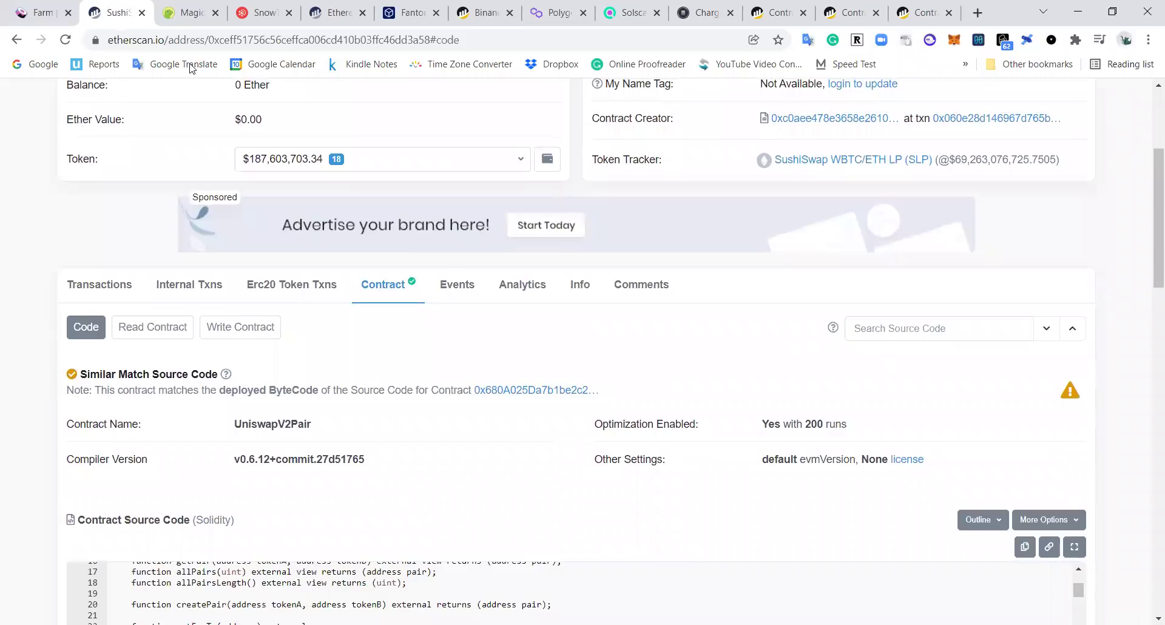
scroll(5, 372, "down", 6)
scroll(390, 557, "up", 8)
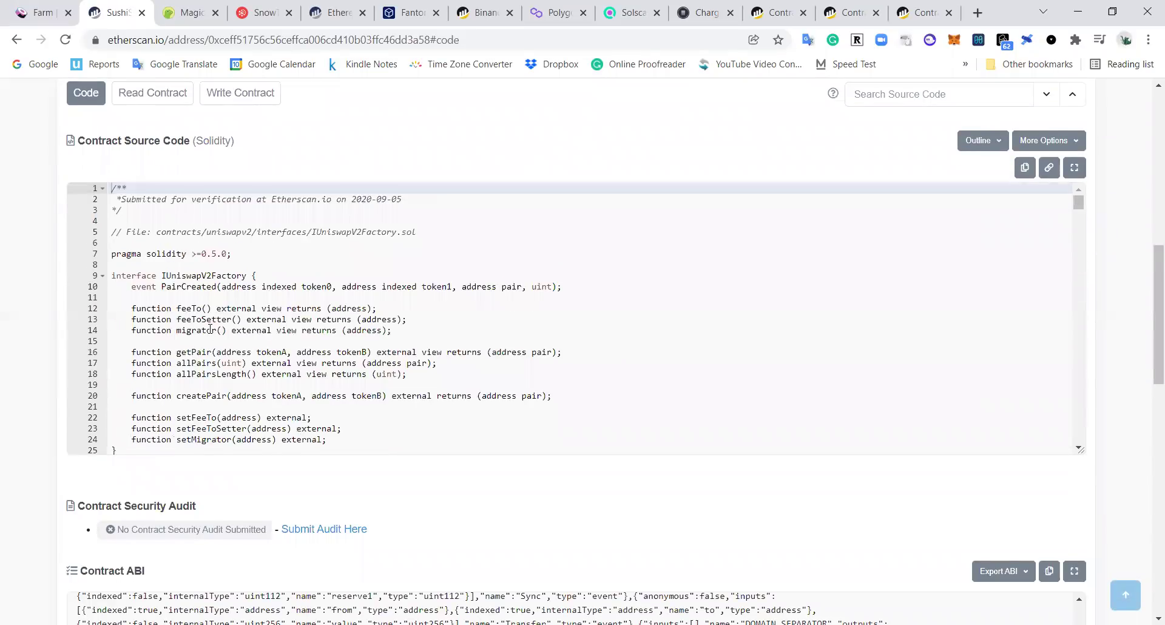
scroll(5, 437, "down", 5)
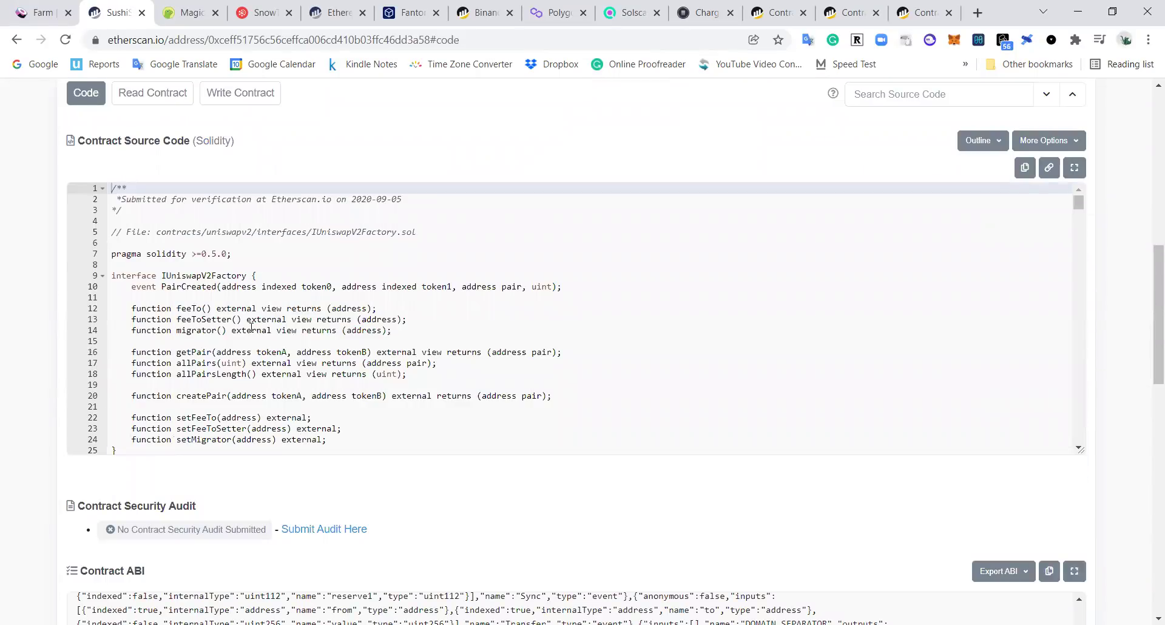
scroll(24, 372, "up", 5)
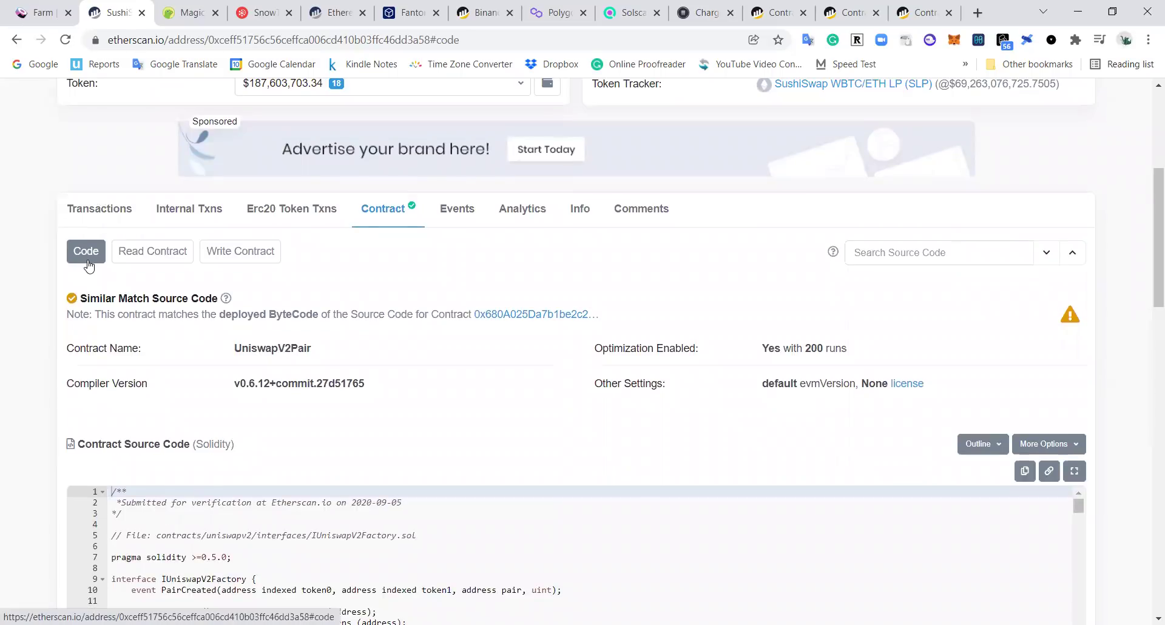
Show the pair contract's Write Contract functions, dismissing the Connect a Wallet prompt
left_click(247, 255)
left_click(123, 307)
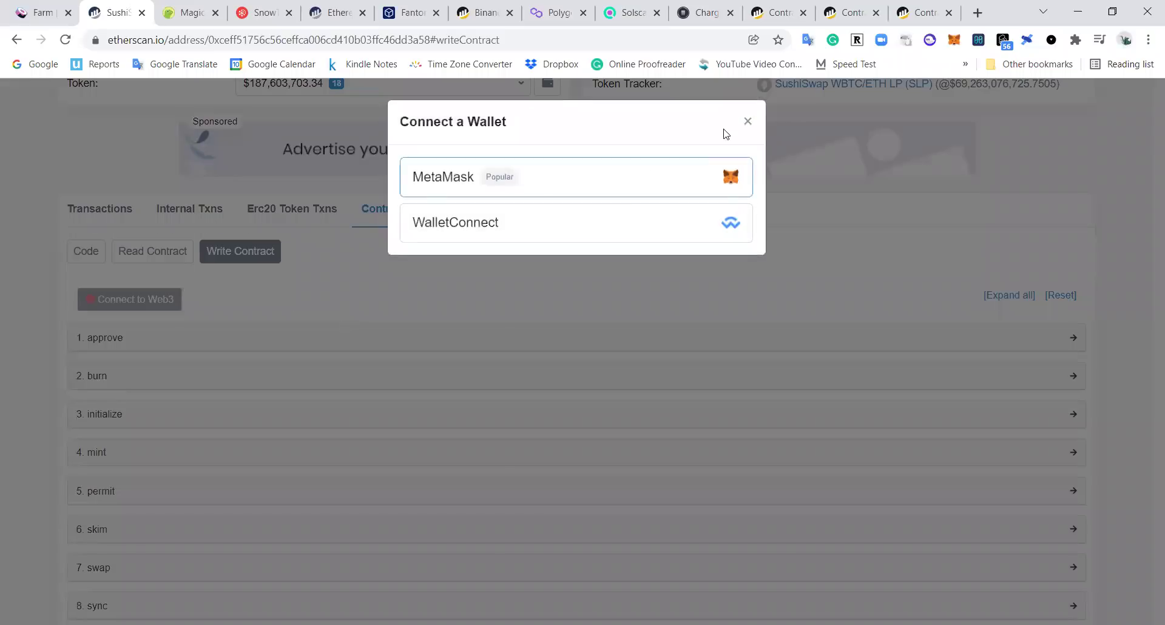
left_click(748, 121)
scroll(125, 340, "down", 5)
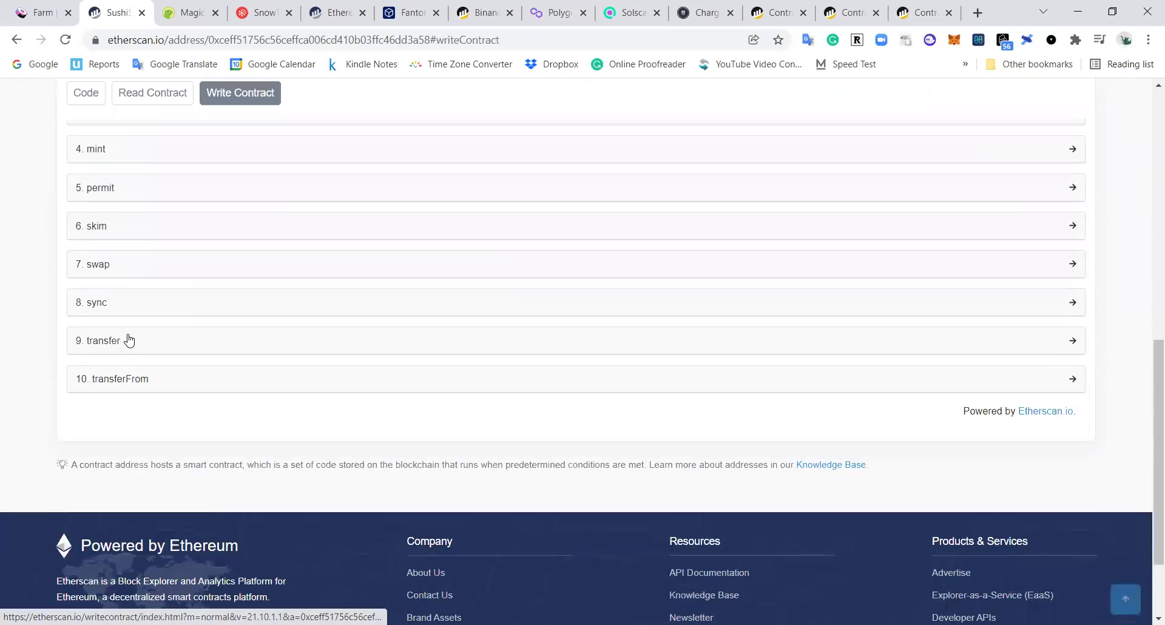
scroll(127, 182, "up", 3)
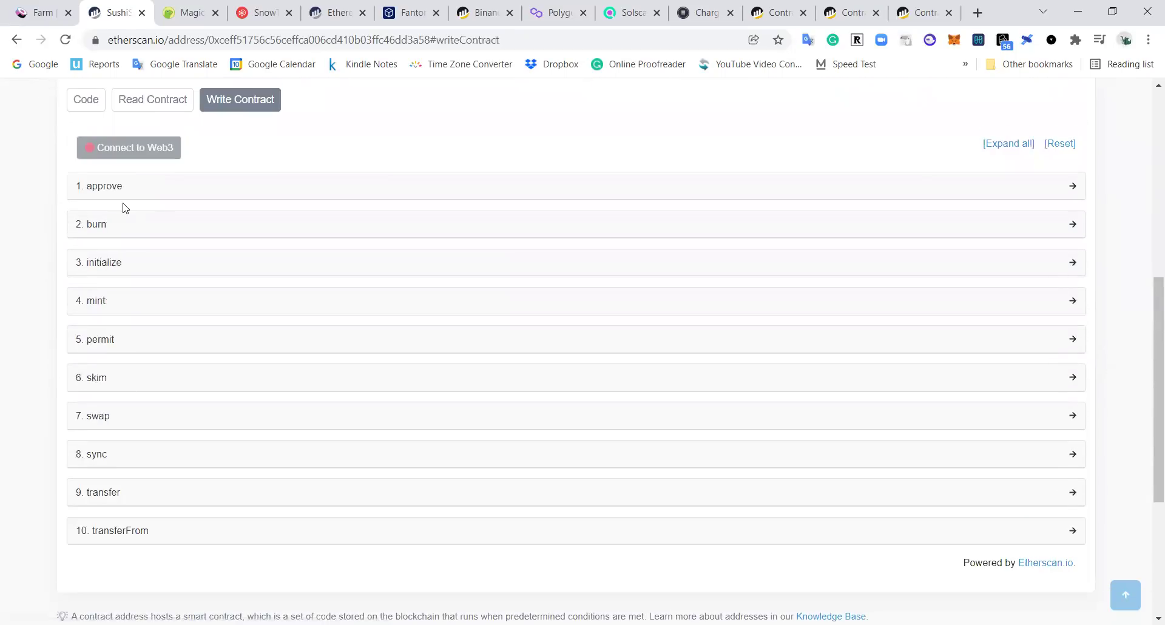
Expand the burn, initialize and swap functions and select swap's amount0Out field
left_click(121, 226)
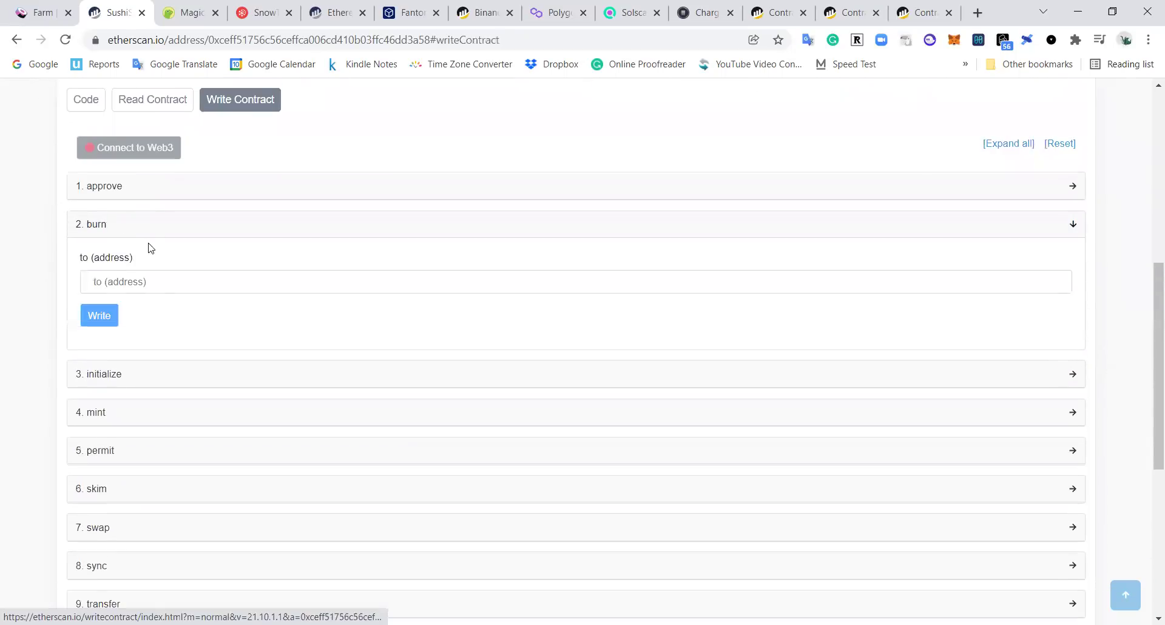
left_click(130, 375)
scroll(166, 364, "down", 4)
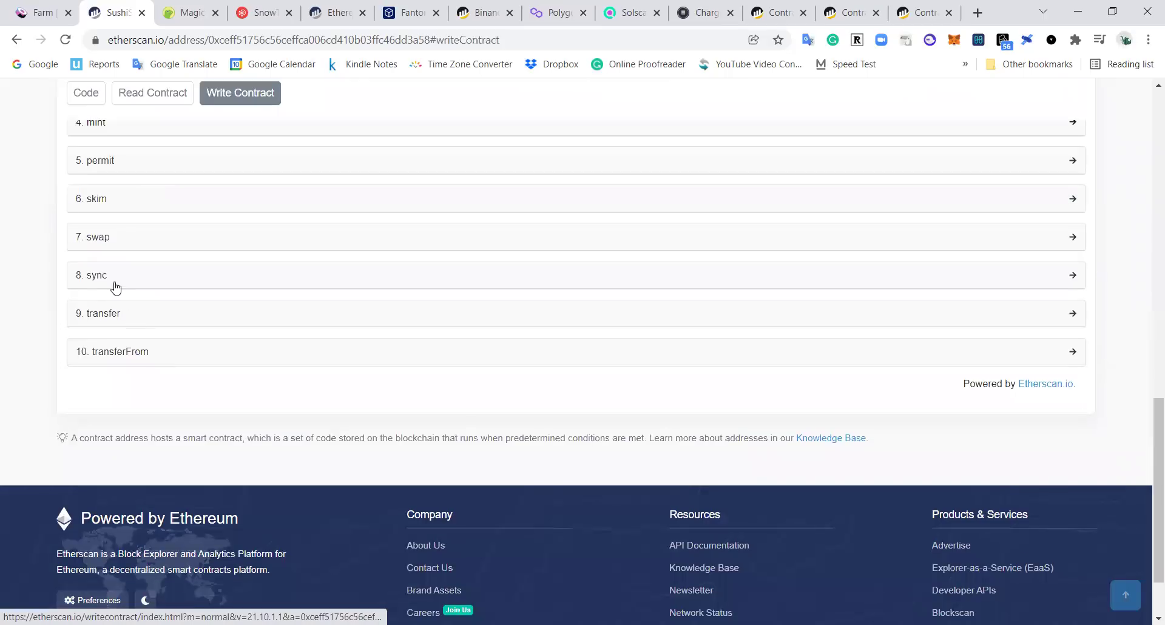
left_click(134, 239)
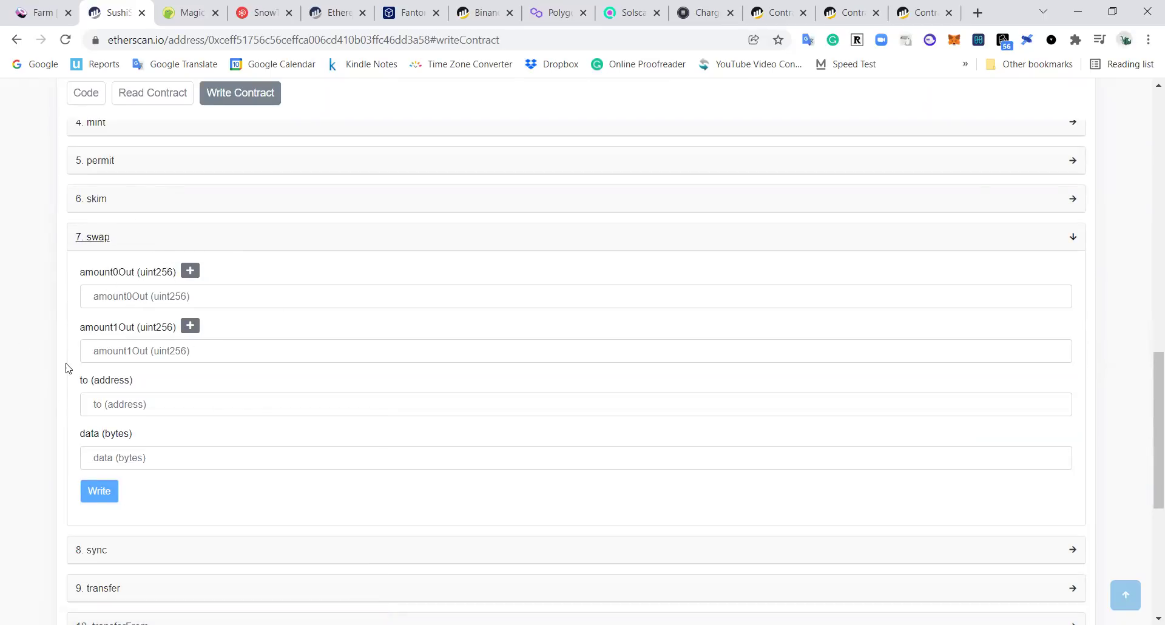
left_click(42, 12)
left_click(133, 6)
scroll(57, 304, "down", 1)
scroll(51, 302, "up", 1)
left_click(124, 299)
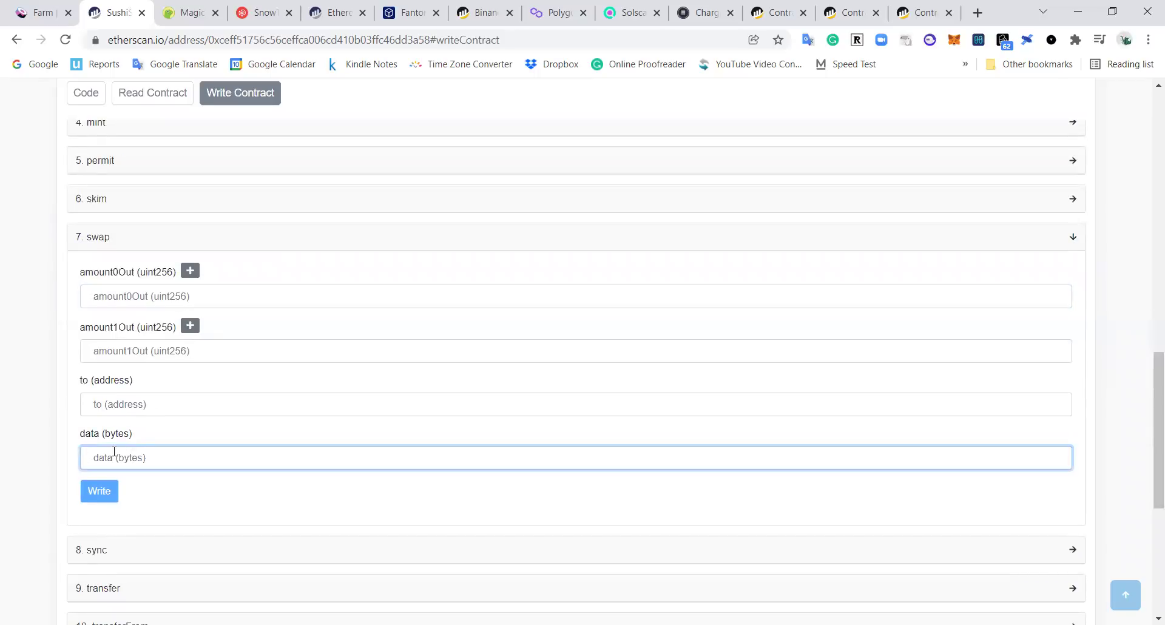
Collapse the burn, initialize and swap function sections
left_click(51, 379)
scroll(51, 379, "up", 1)
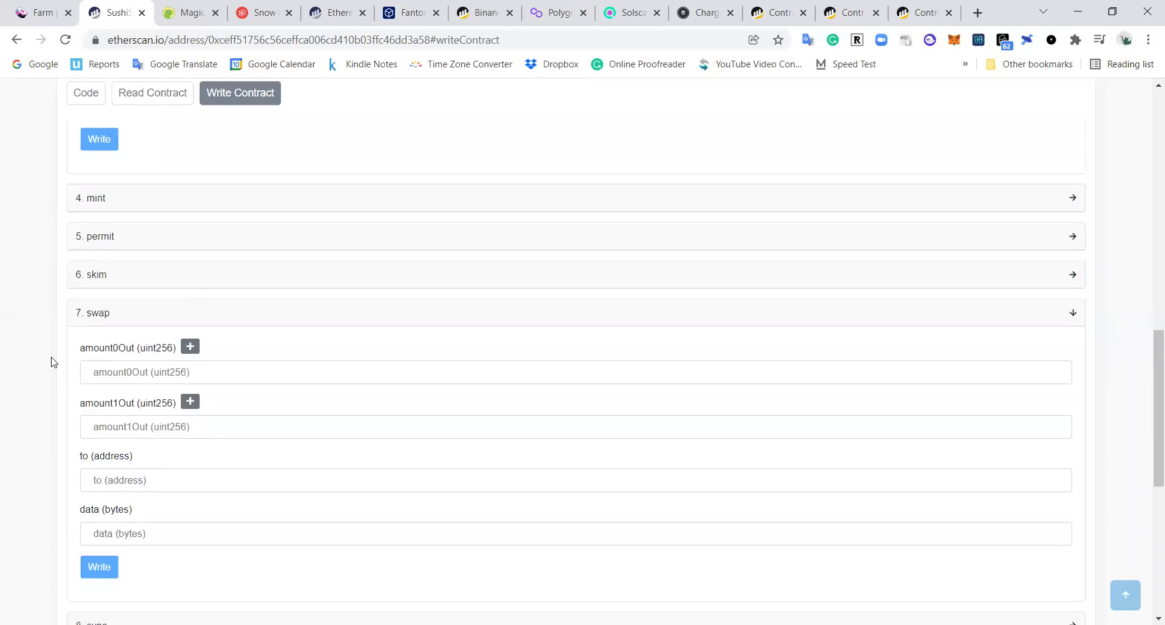
scroll(51, 362, "up", 10)
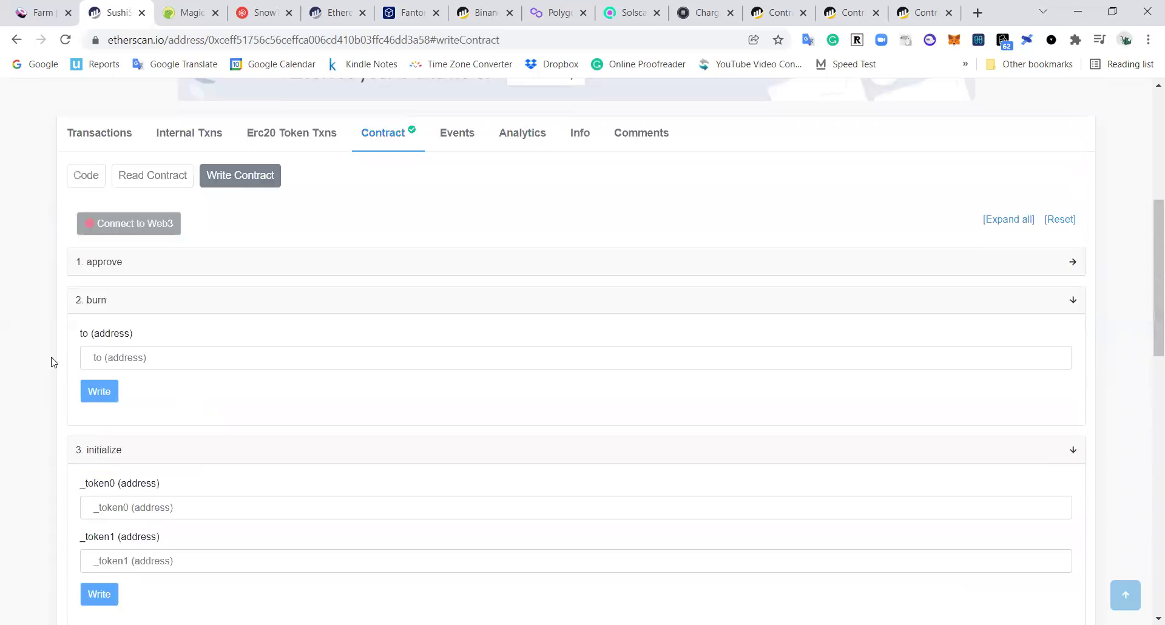
scroll(51, 363, "down", 4)
scroll(48, 364, "up", 3)
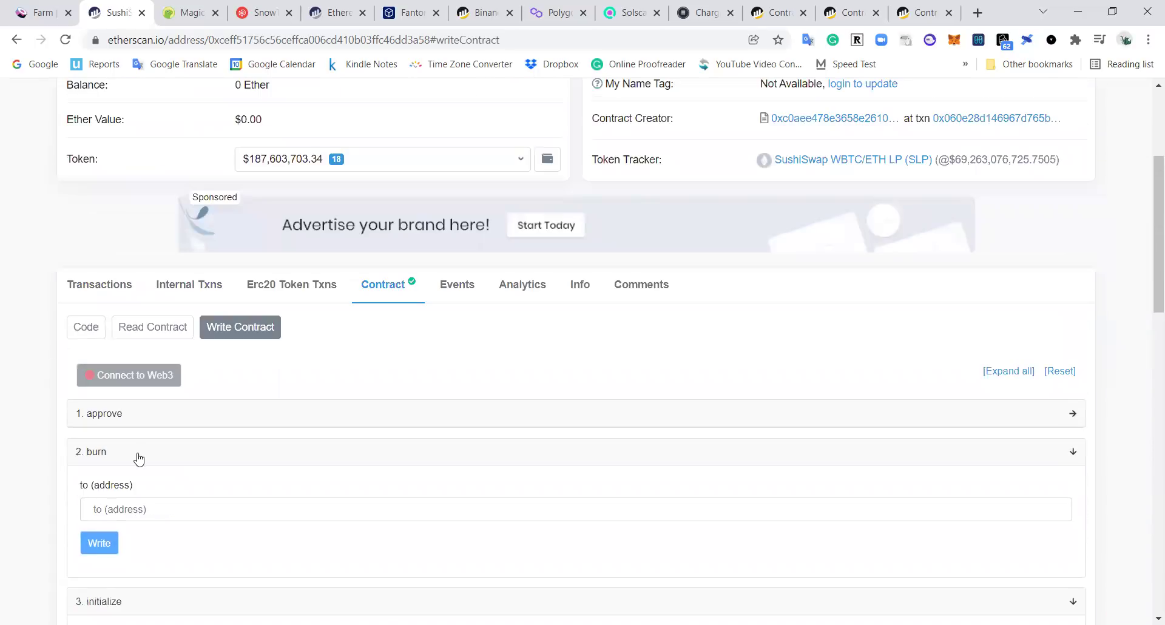
left_click(137, 454)
scroll(135, 341, "down", 2)
left_click(73, 337)
scroll(102, 302, "down", 2)
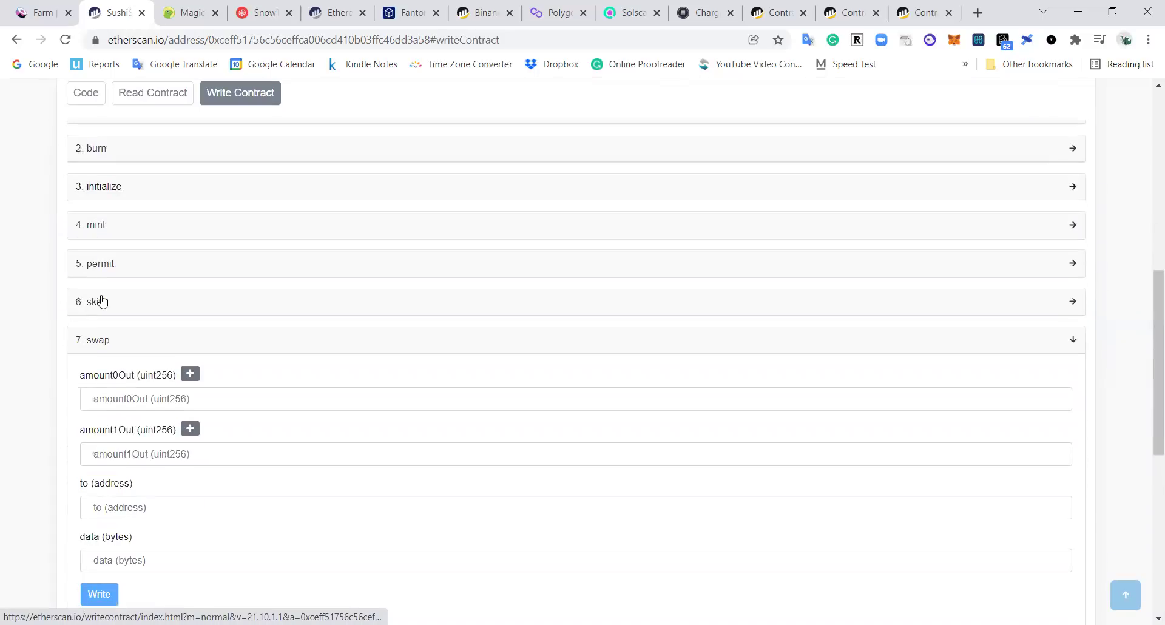
left_click(68, 340)
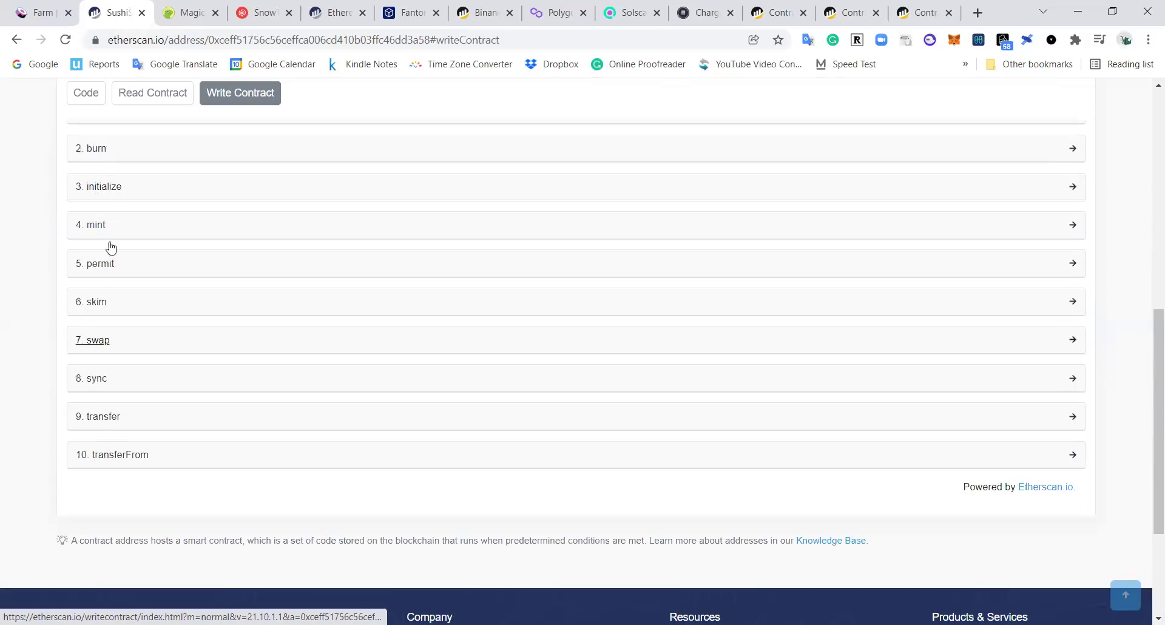
scroll(109, 248, "up", 1)
scroll(144, 357, "up", 1)
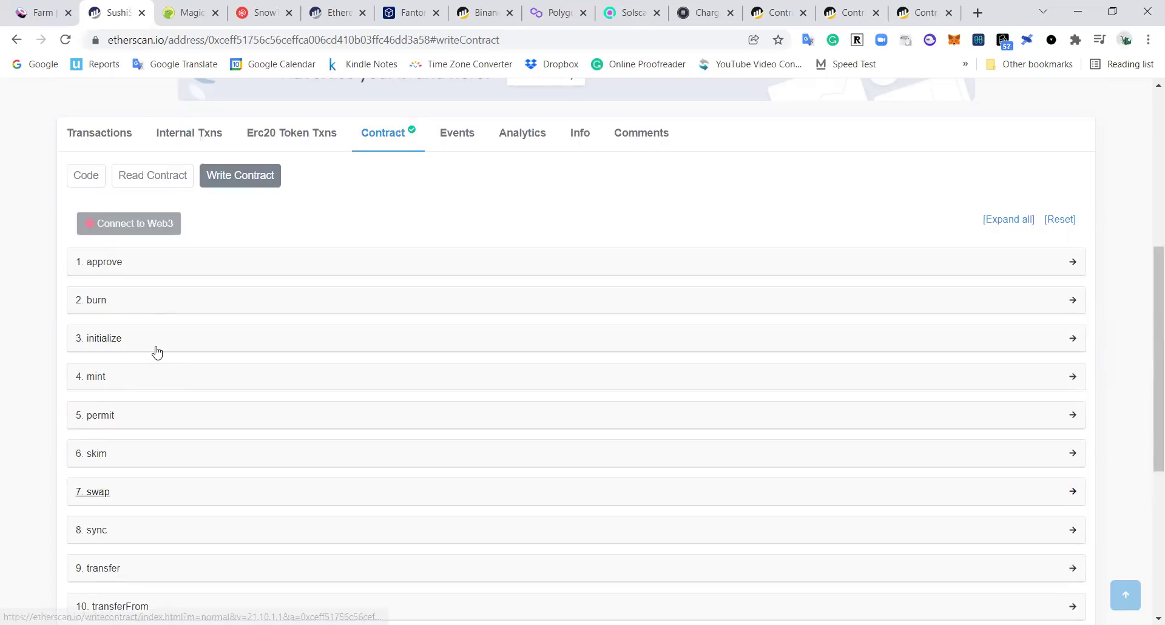
Check the contract's Code view, return to Write Contract, then go back to the Sushi farm page
left_click(89, 180)
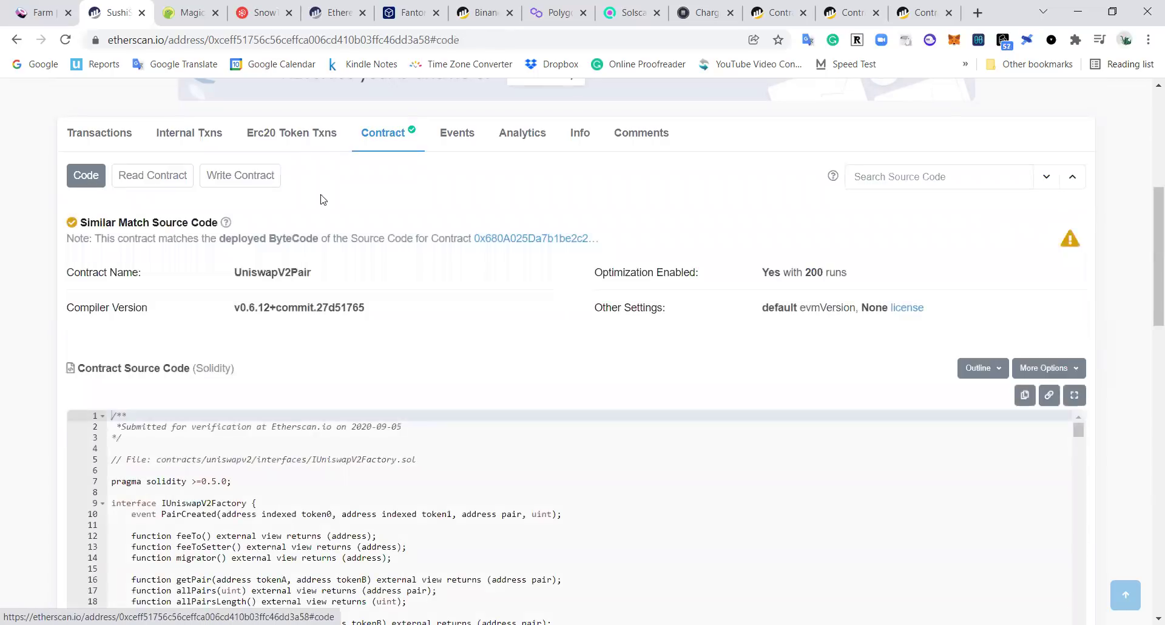
left_click(247, 177)
scroll(304, 304, "down", 2)
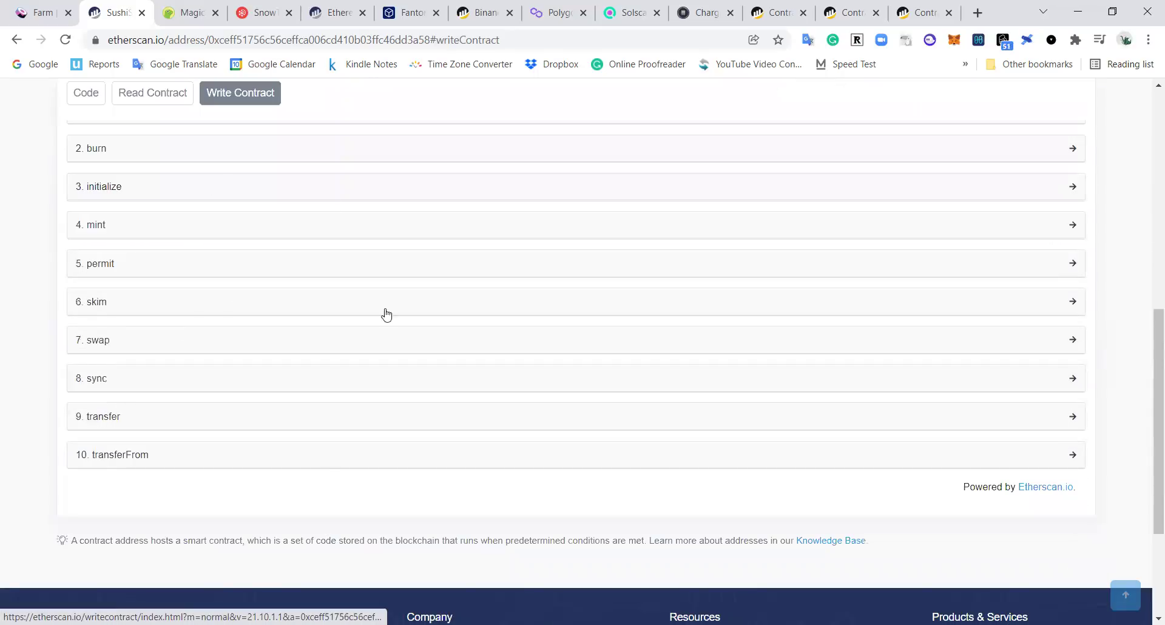
scroll(255, 185, "up", 2)
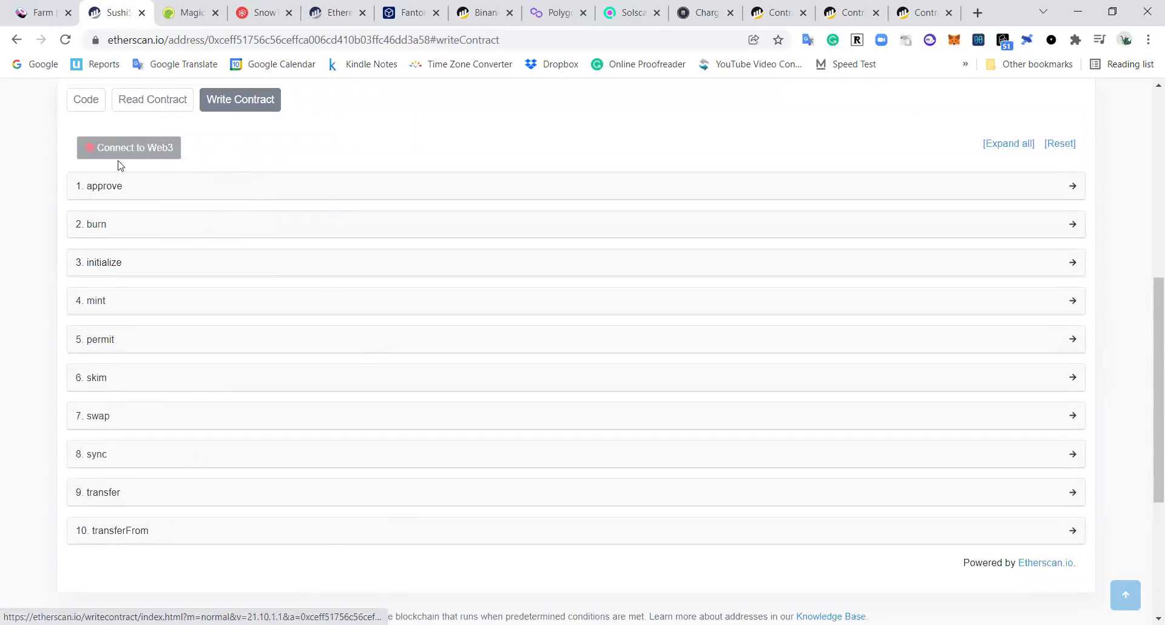
left_click(39, 6)
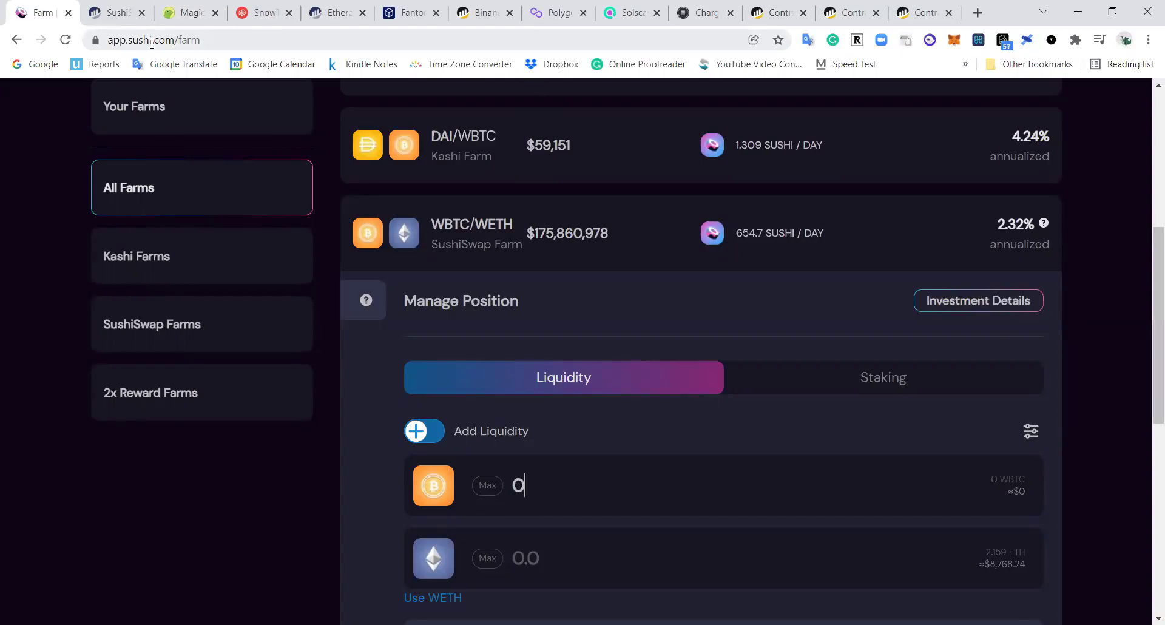
Flip between the WBTC/ETH pair contract on Etherscan and the Sushi farm, then go to Snowtrace
left_click(115, 12)
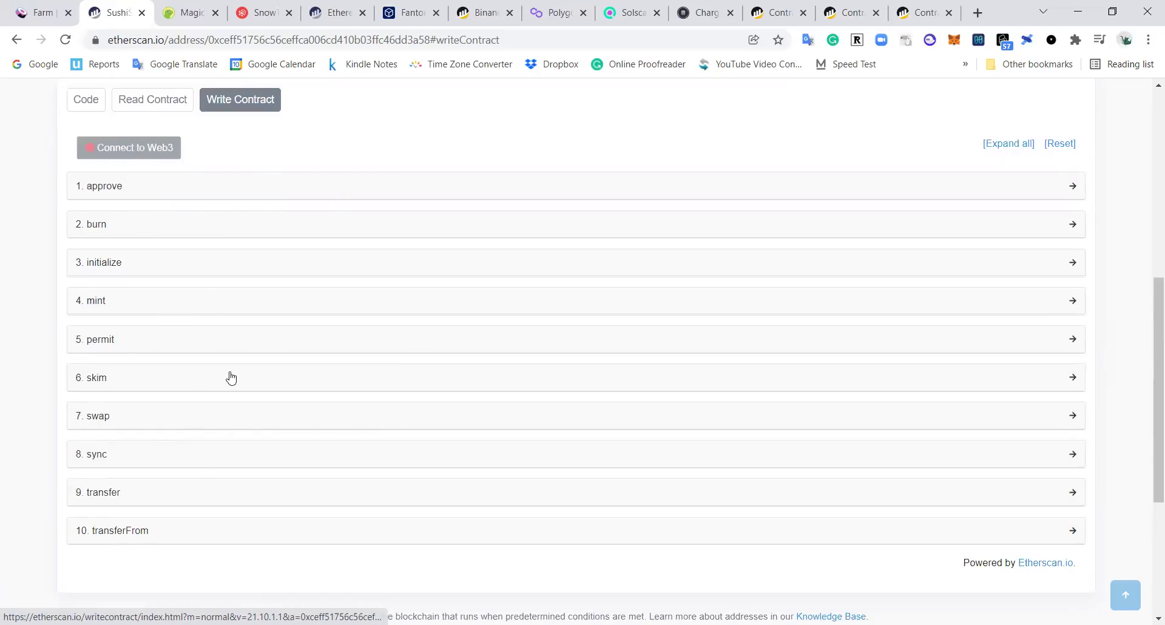
left_click(39, 12)
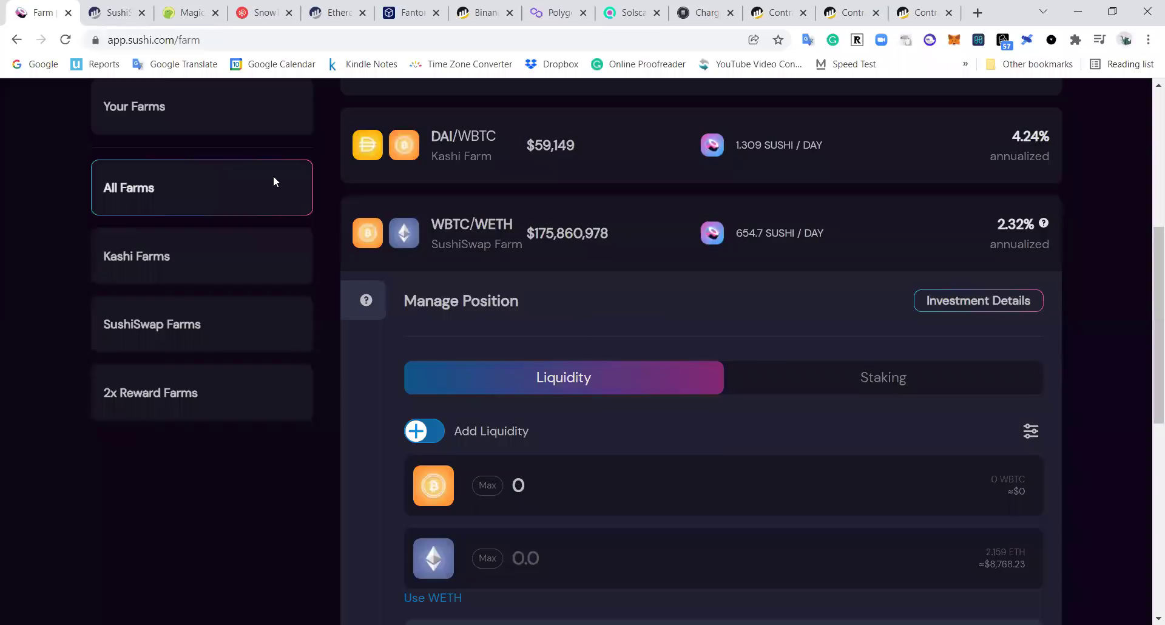
left_click(112, 12)
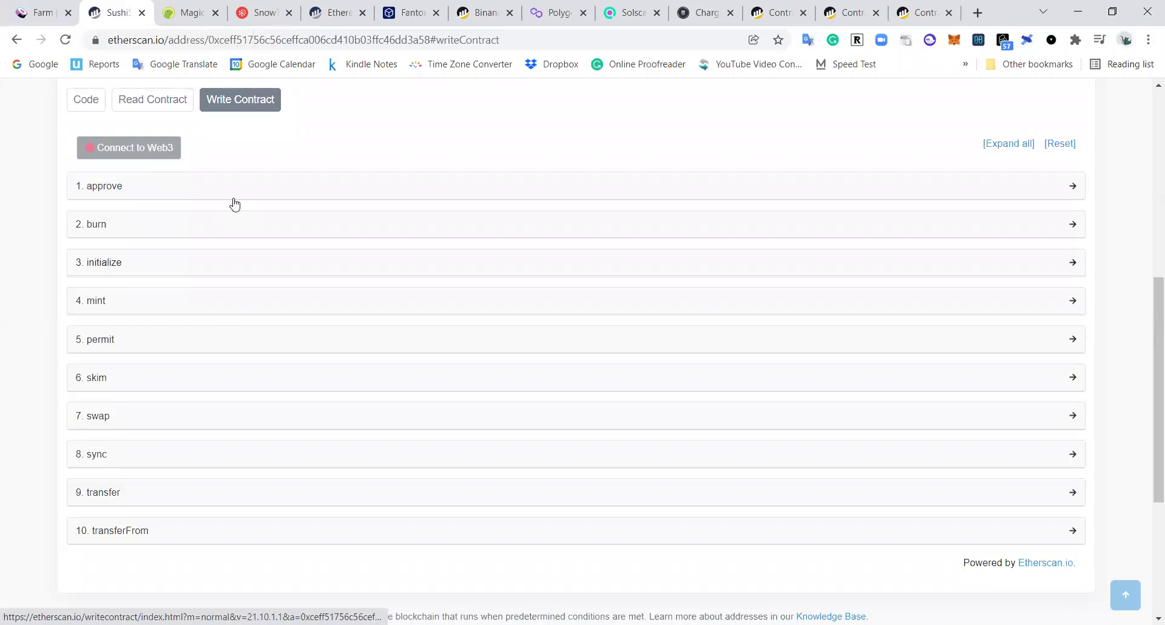
key("ctrl+4")
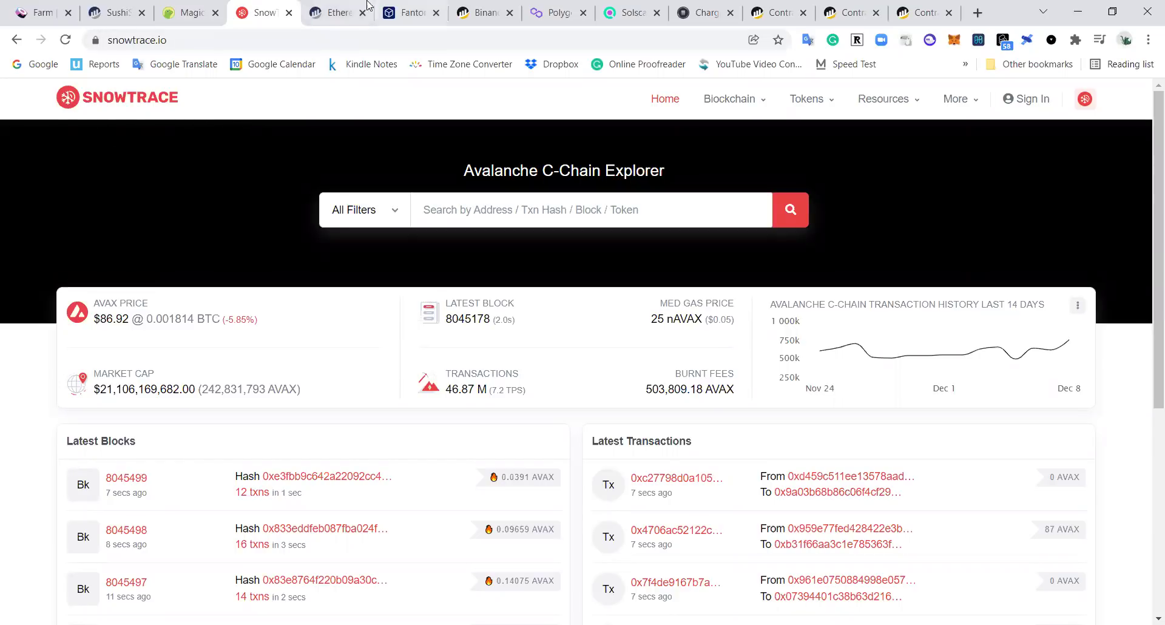
Cycle repeatedly through the Snowtrace, Etherscan, FTMScan, BscScan and Polygonscan explorers
key("ctrl+Tab")
left_click(422, 6)
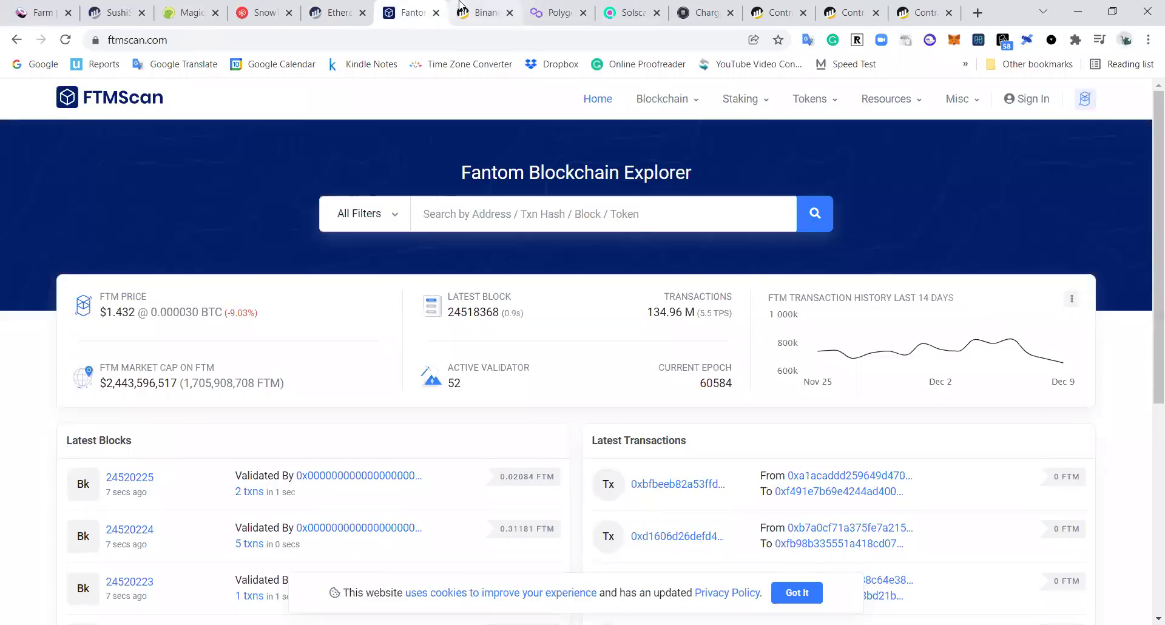
left_click(485, 12)
left_click(558, 12)
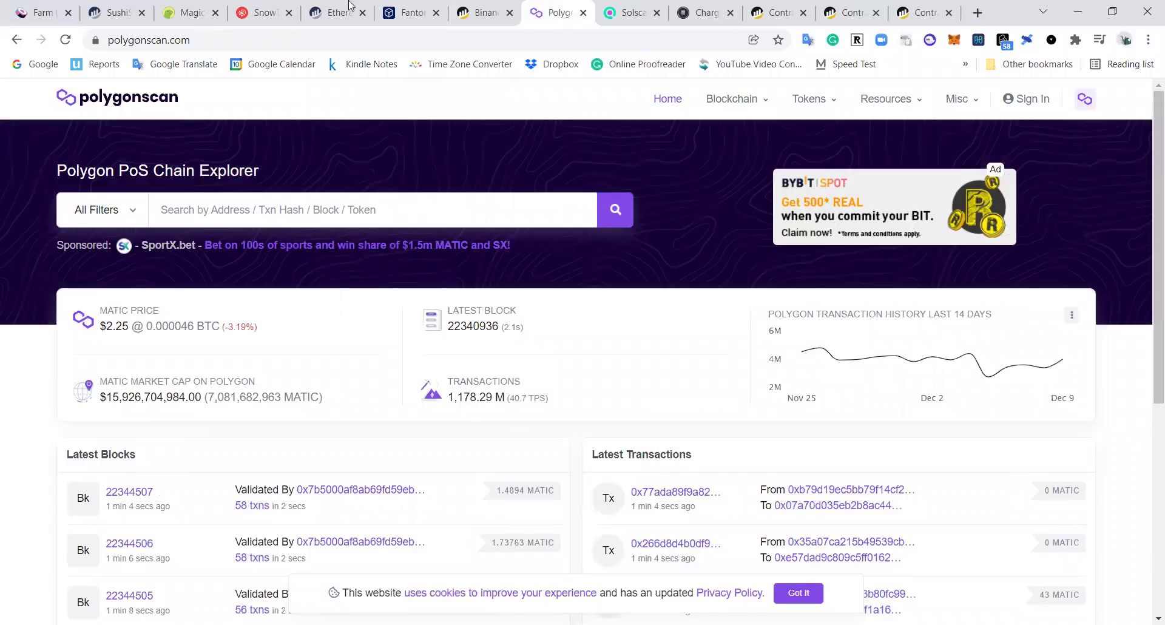
left_click(265, 7)
left_click(322, 7)
left_click(489, 6)
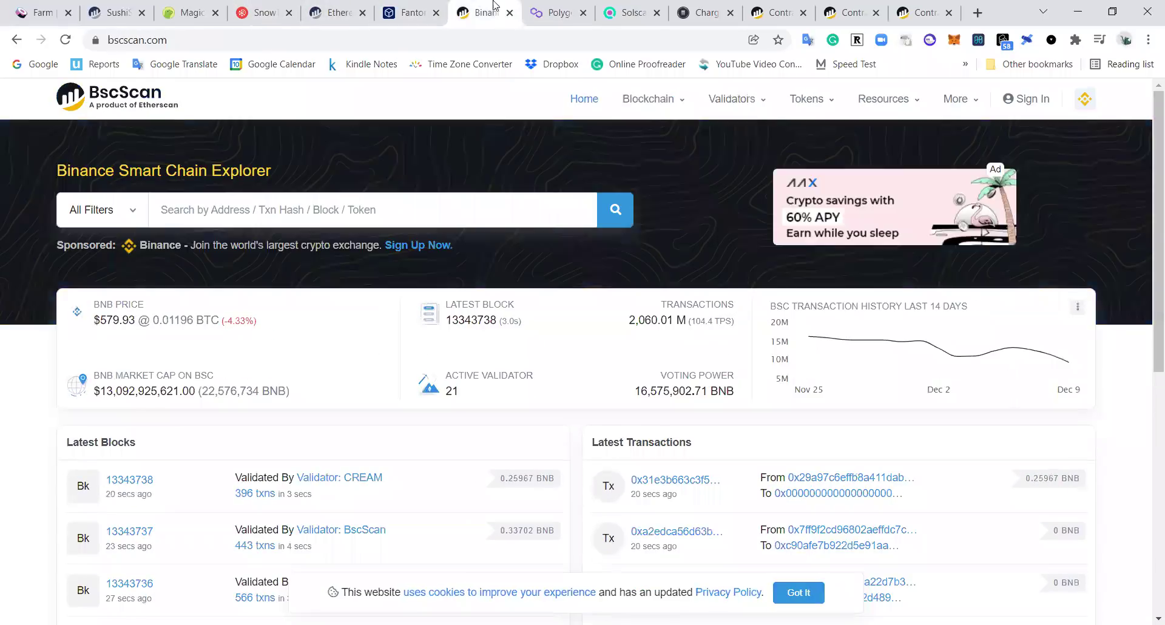
left_click(558, 11)
left_click(271, 10)
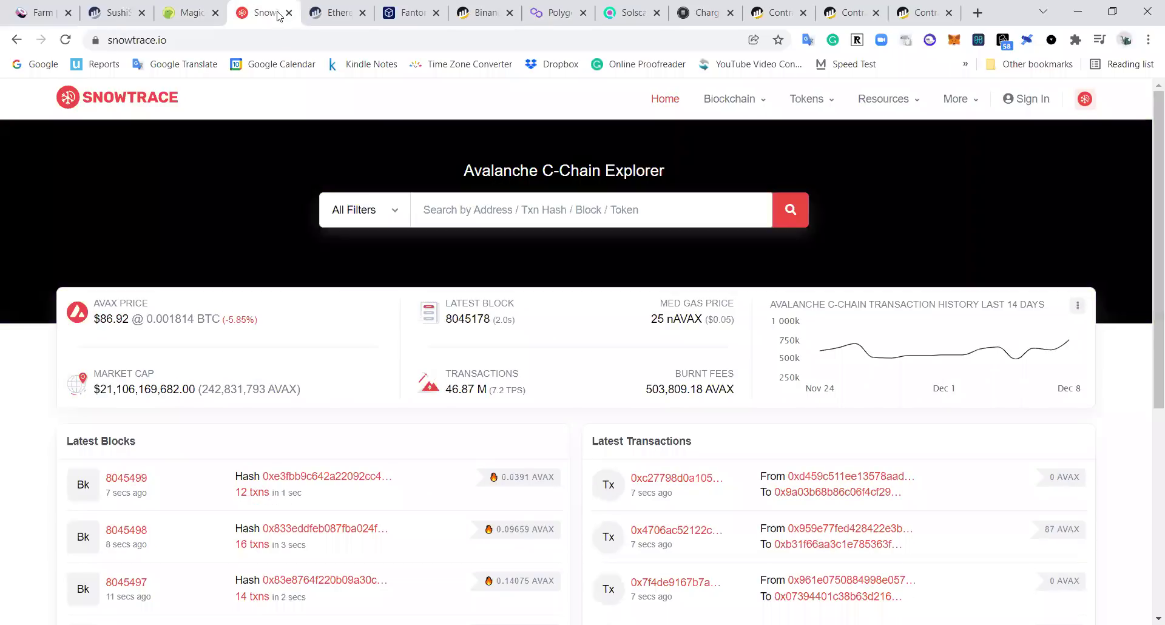
left_click(316, 7)
left_click(405, 8)
left_click(484, 9)
left_click(563, 7)
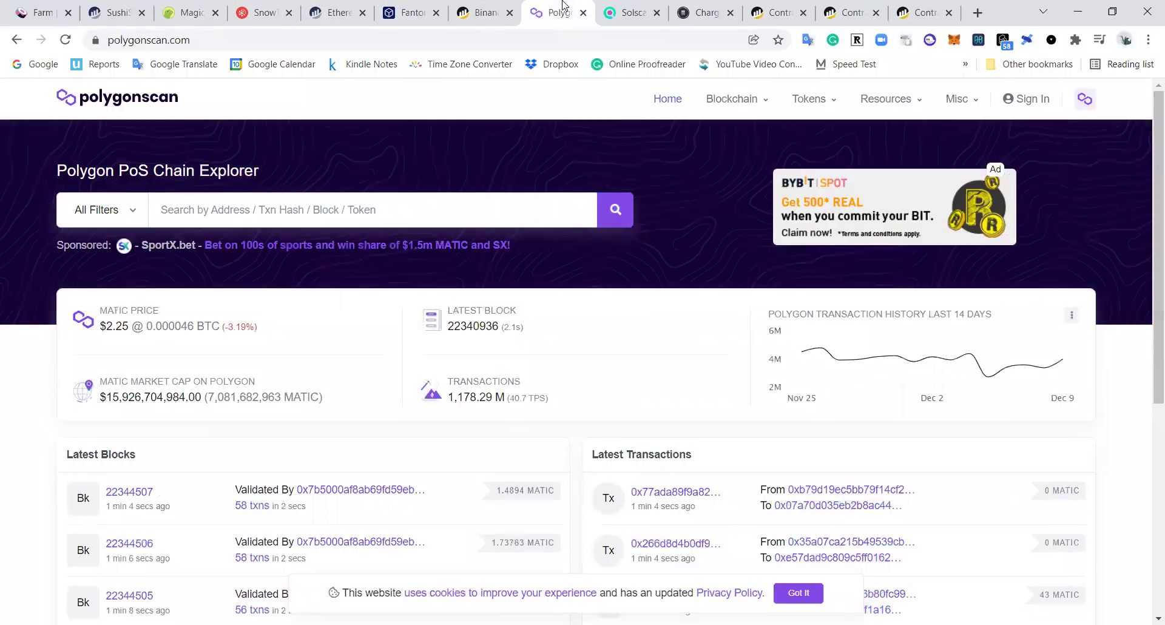
left_click(485, 9)
left_click(407, 9)
left_click(331, 8)
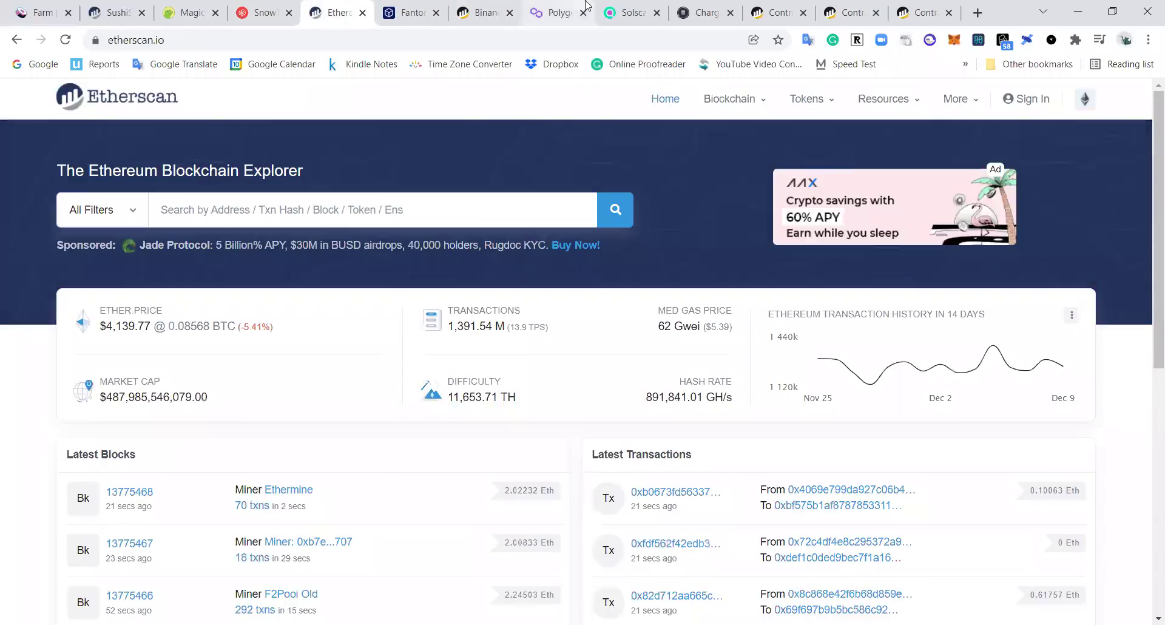
Browse the Solscan home page, highlighting its Explore Solana Blockchain heading
left_click(627, 11)
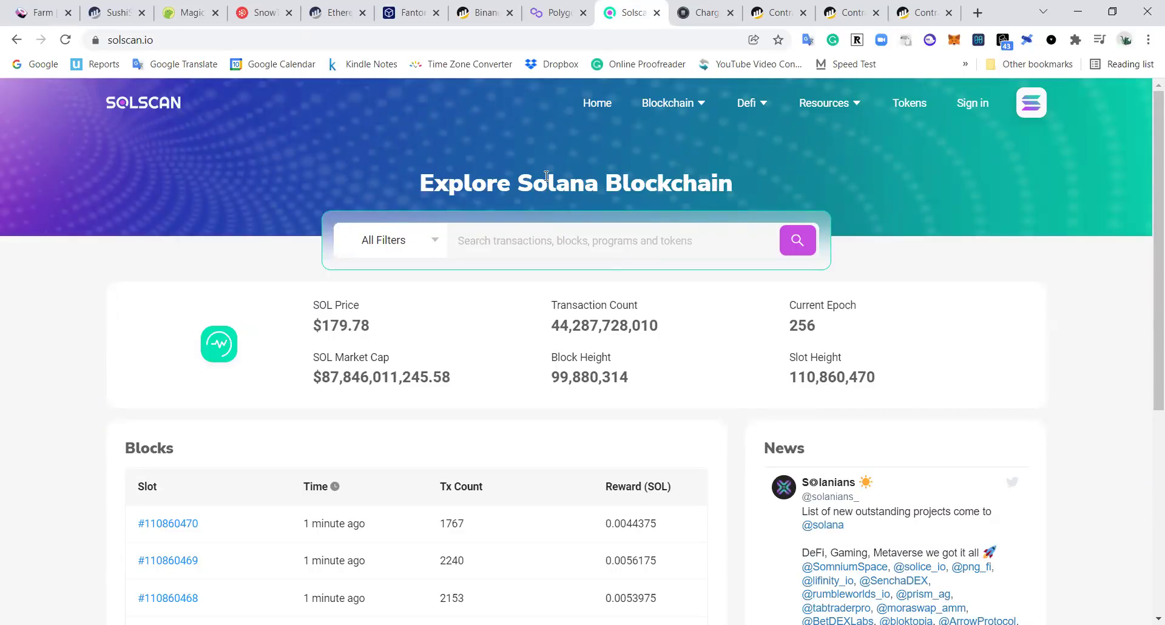
left_click_drag(440, 178, 661, 176)
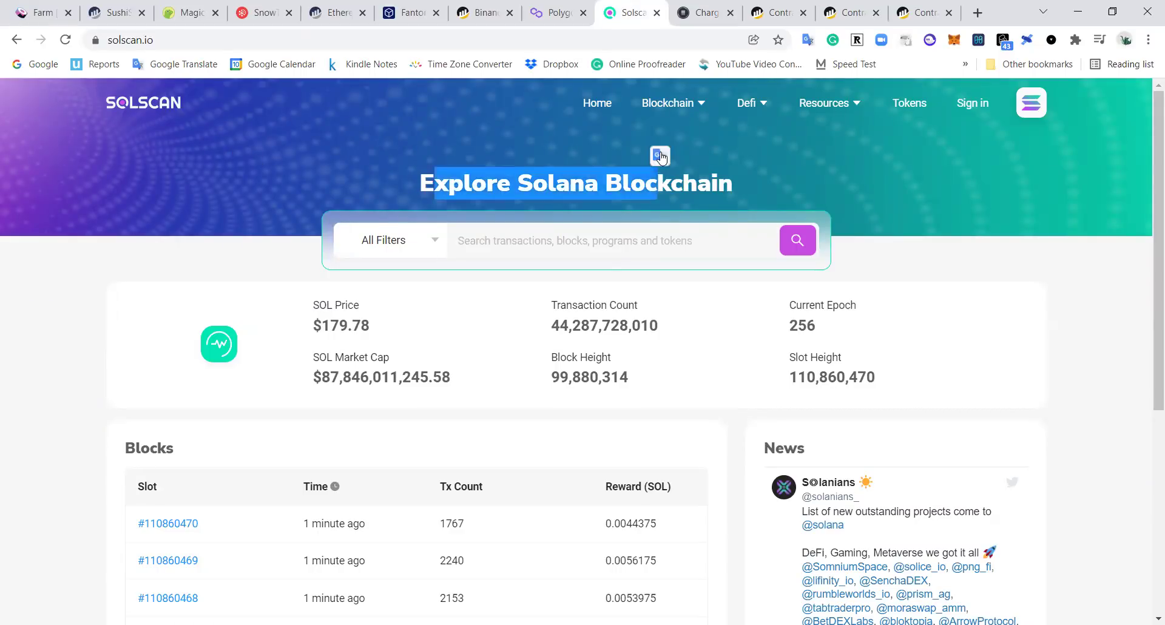
left_click(553, 140)
scroll(131, 233, "down", 3)
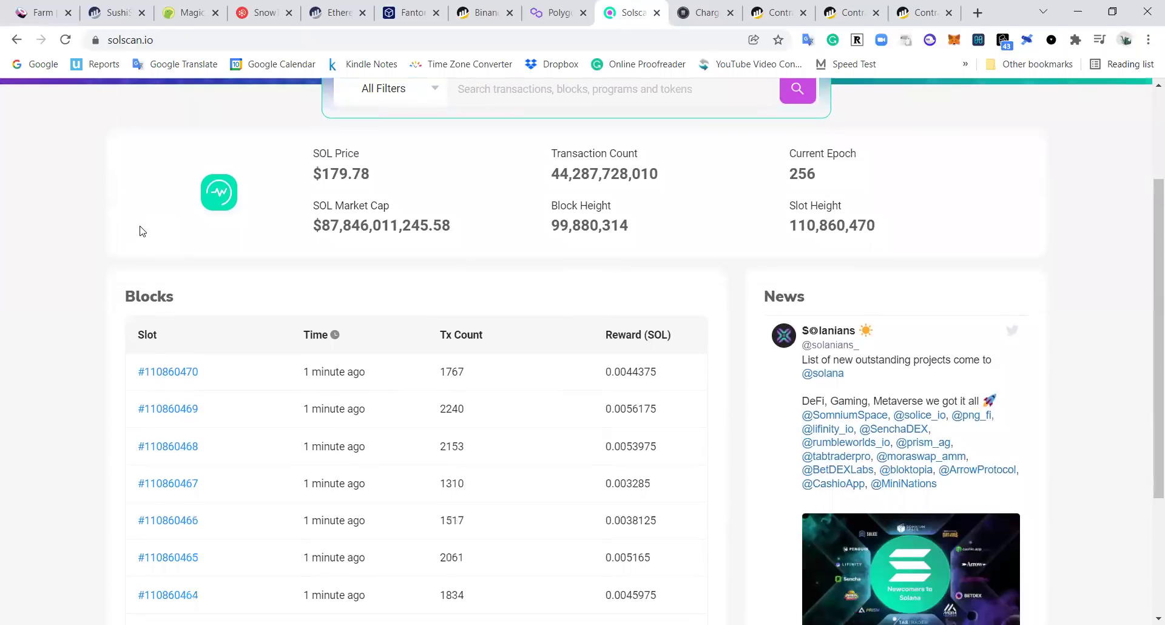
left_click(486, 12)
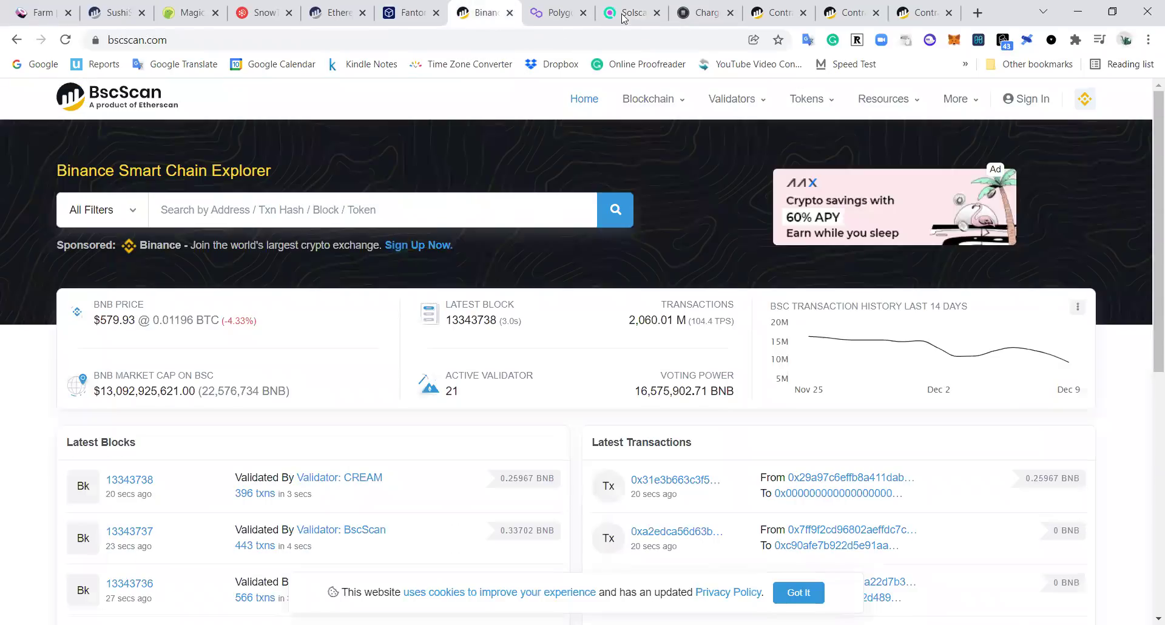
left_click(638, 8)
scroll(276, 299, "down", 4)
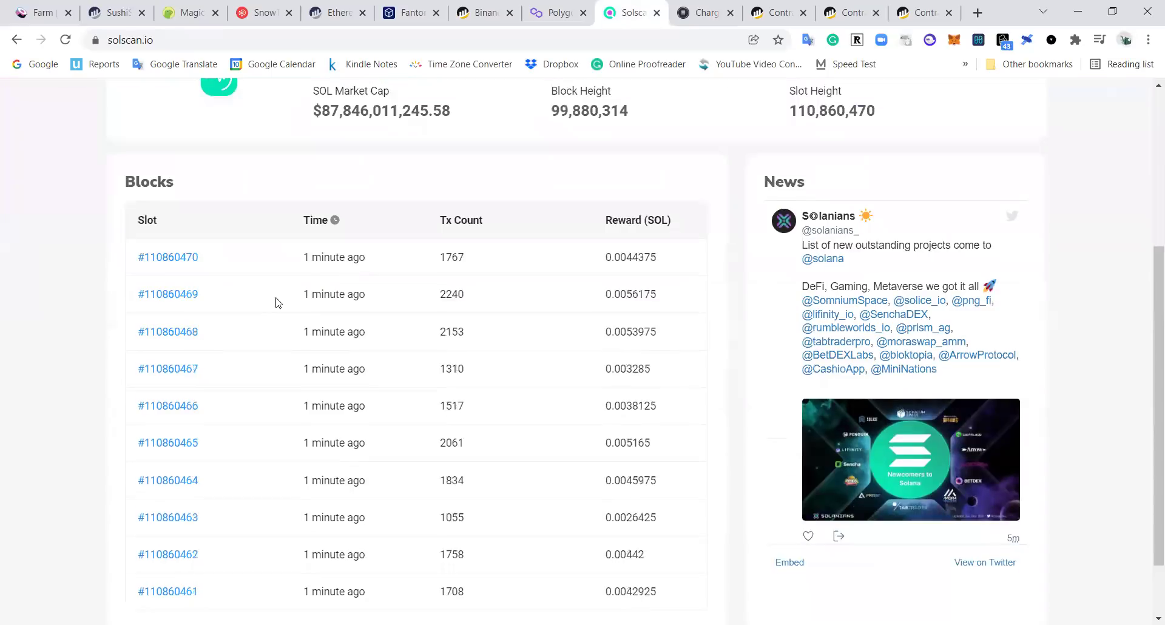
scroll(24, 277, "up", 3)
scroll(24, 277, "up", 1)
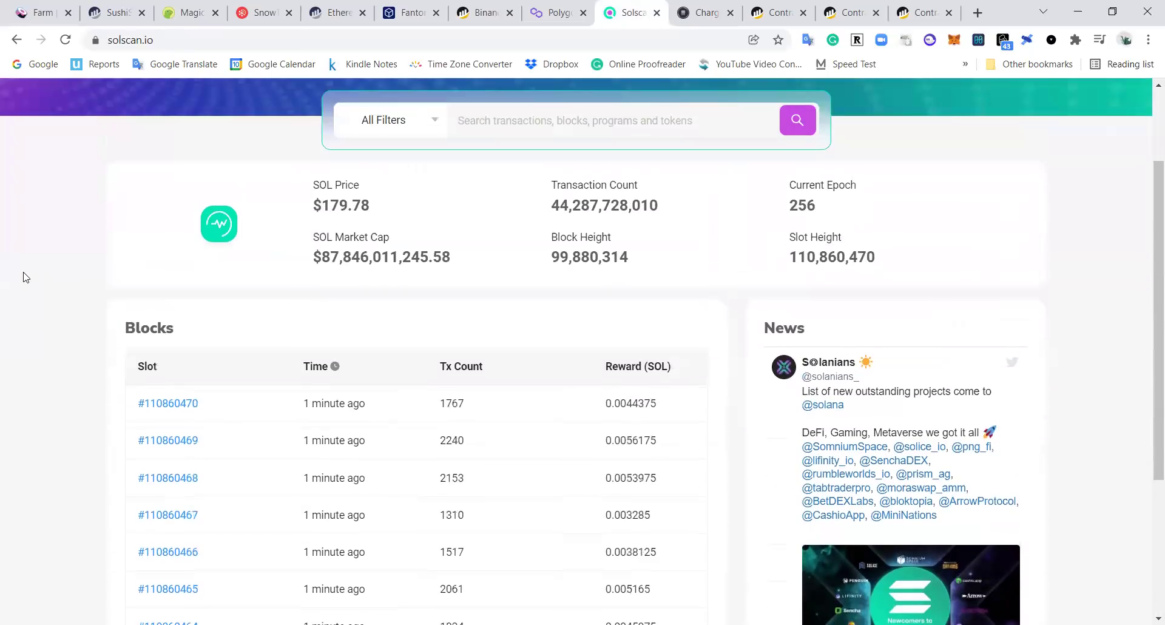
scroll(25, 278, "up", 2)
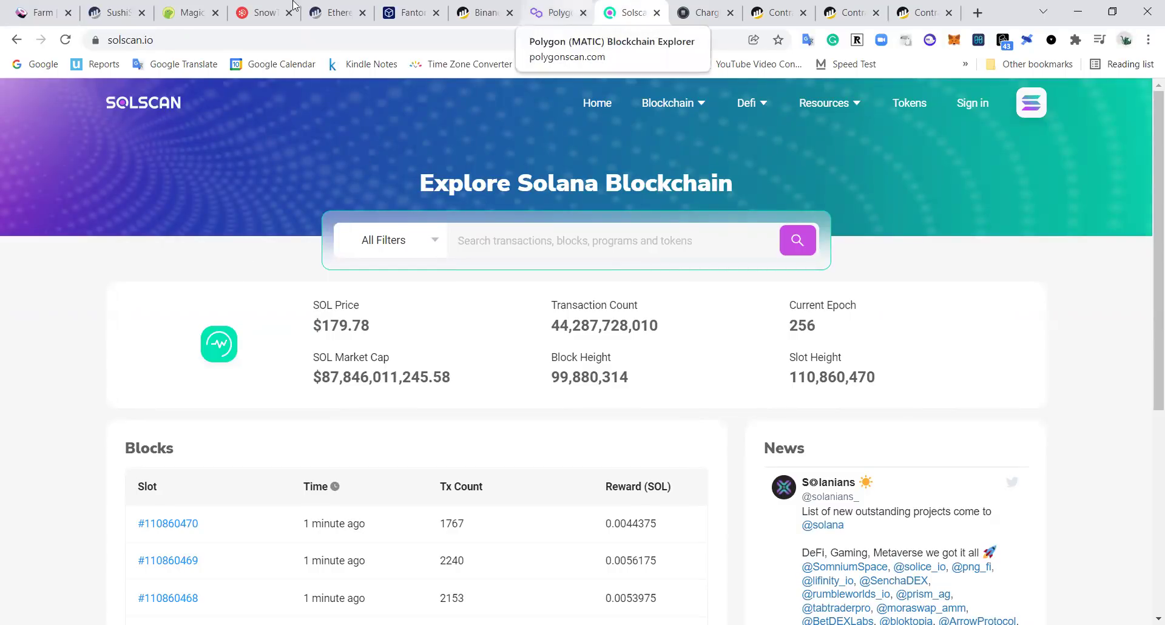
Copy MIM's Avalanche contract address from its CoinGecko page and switch to Snowtrace
left_click(198, 5)
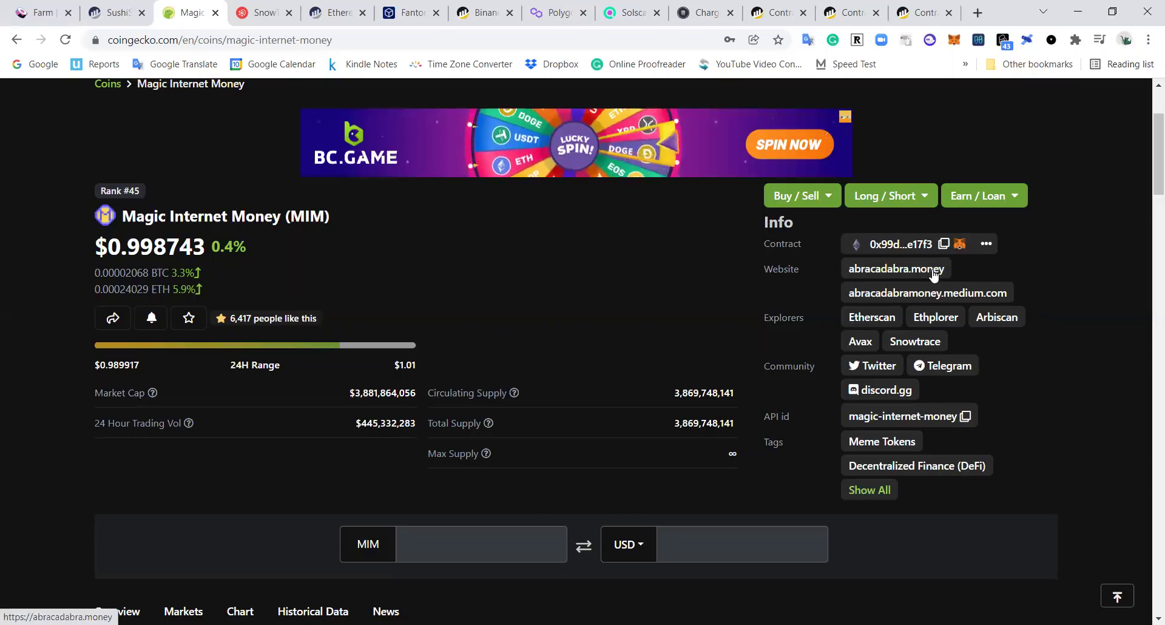
left_click(986, 243)
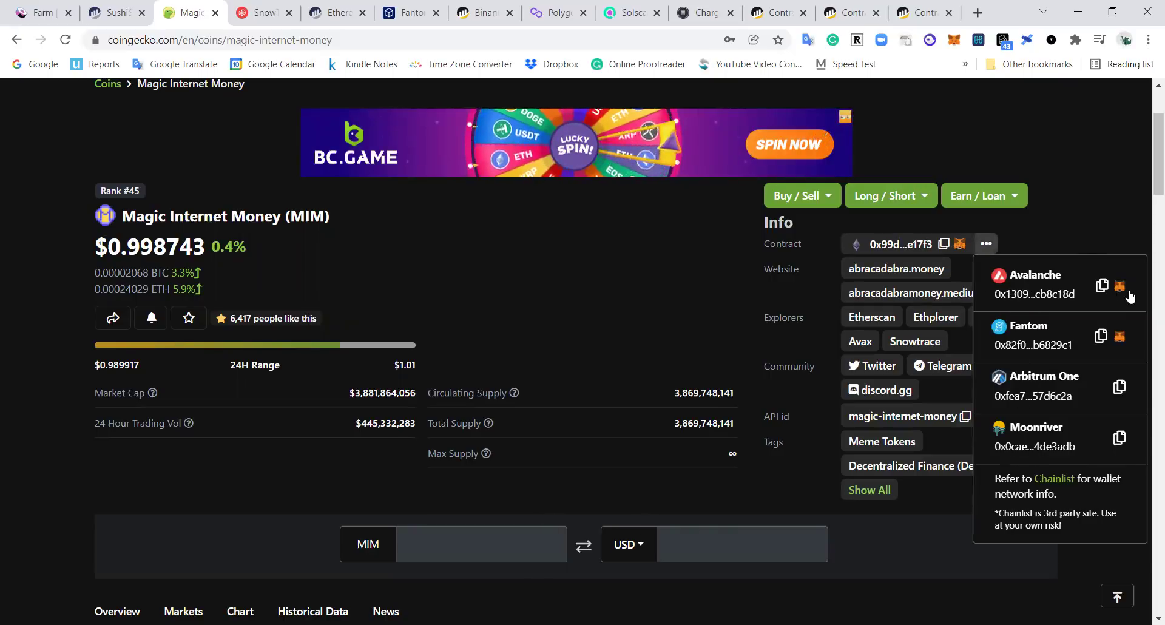
left_click(1103, 287)
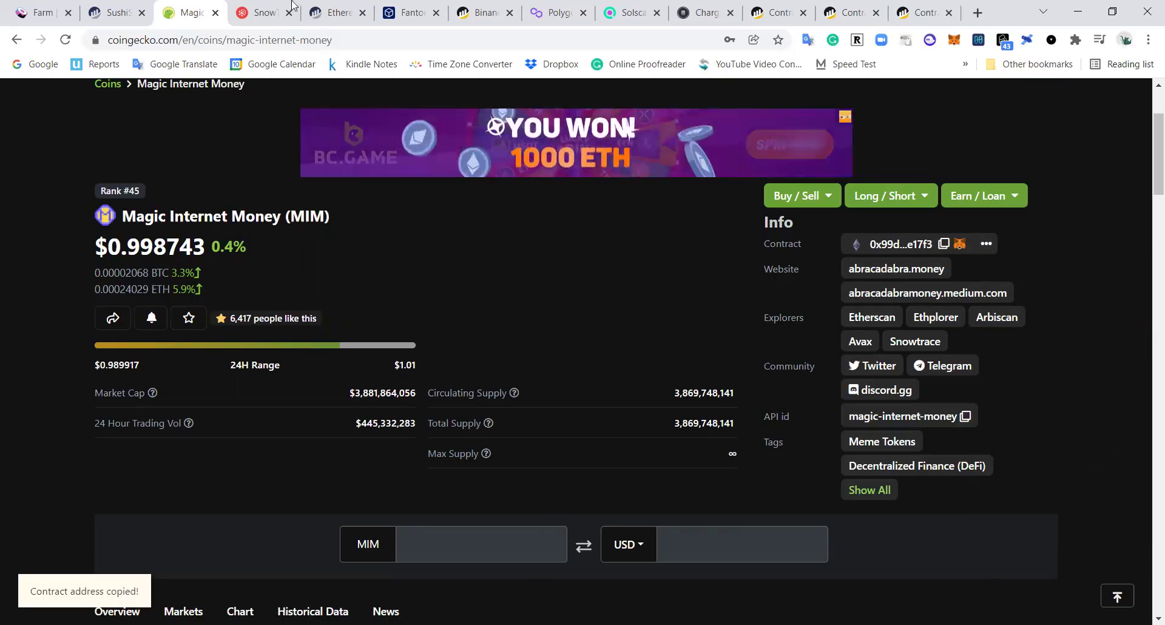
key("ctrl+Tab")
Search Snowtrace for the pasted MIM address and open its second transaction in a new tab
left_click(447, 212)
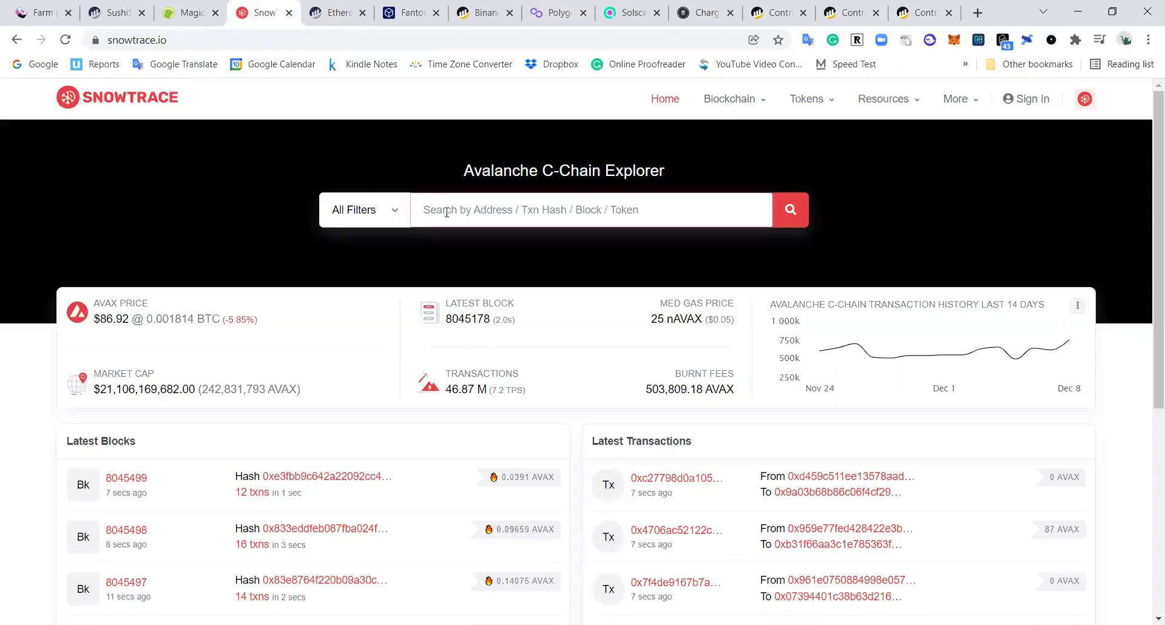
key("ctrl+v")
key("Return")
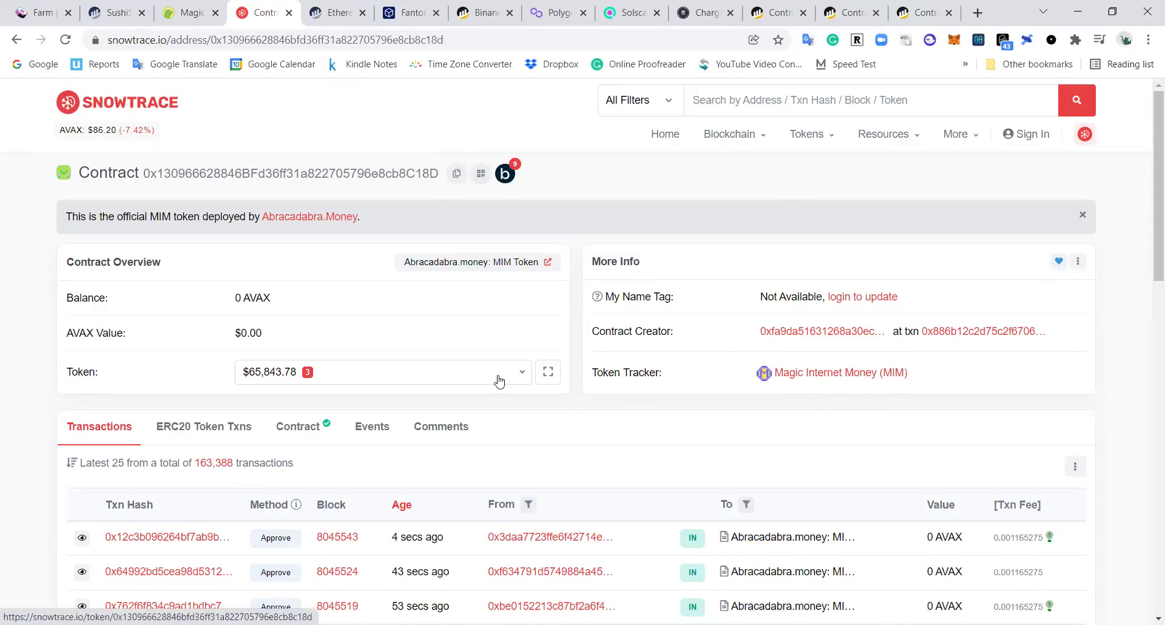
scroll(395, 352, "down", 6)
scroll(243, 340, "up", 3)
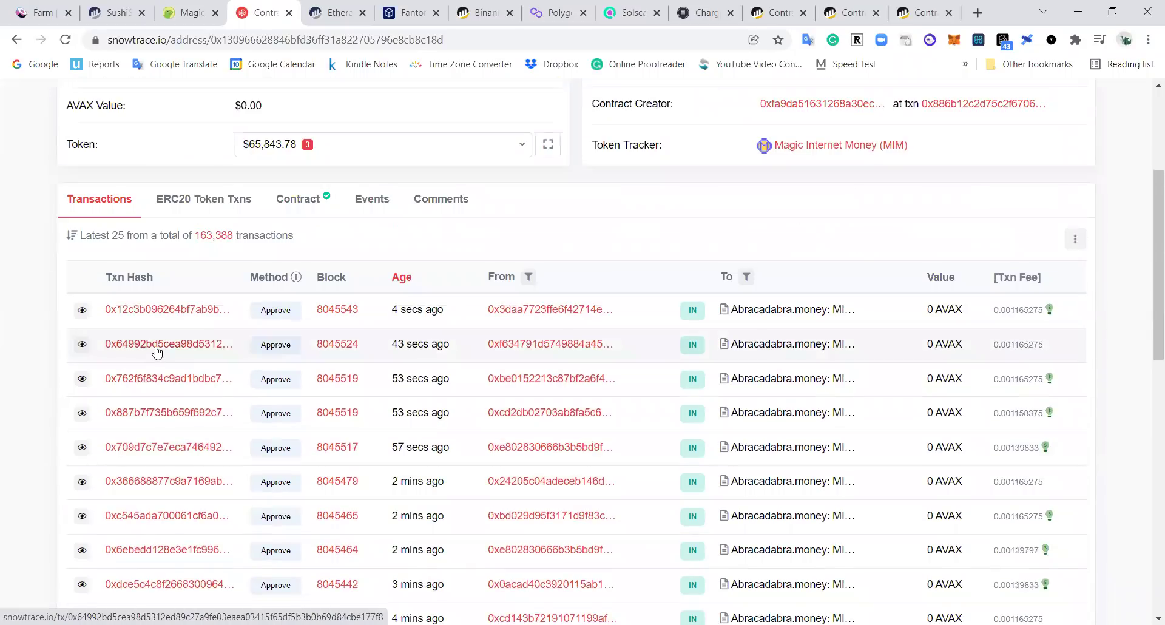
middle_click(173, 344)
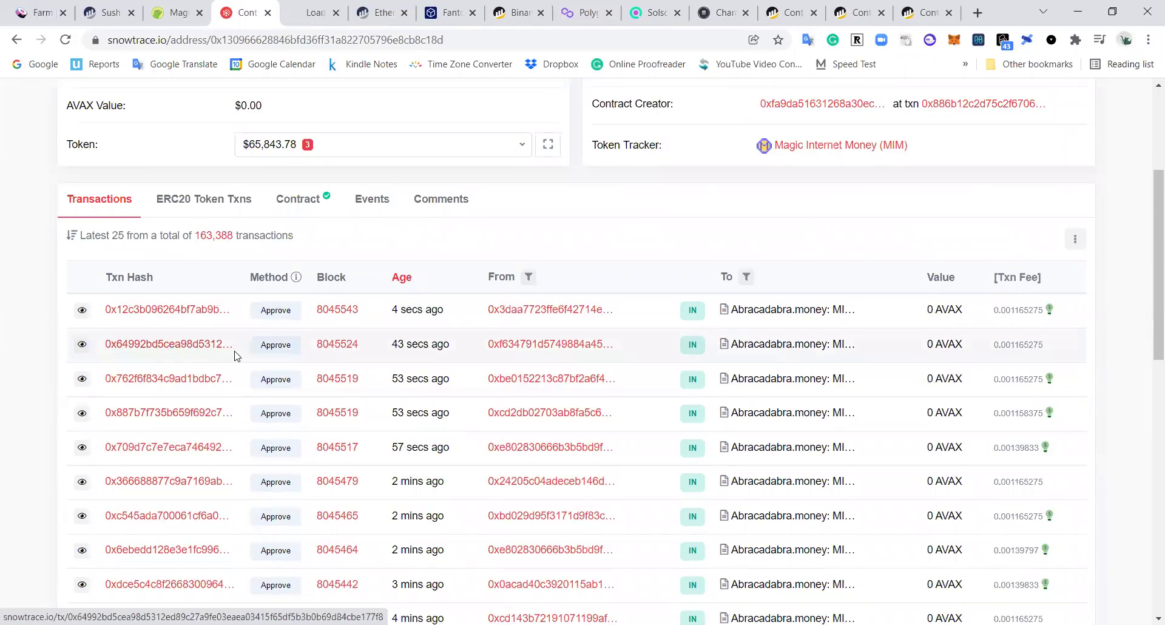
Review the MIM approval transaction, noting its Abracadabra.money MIM Token recipient
left_click(320, 9)
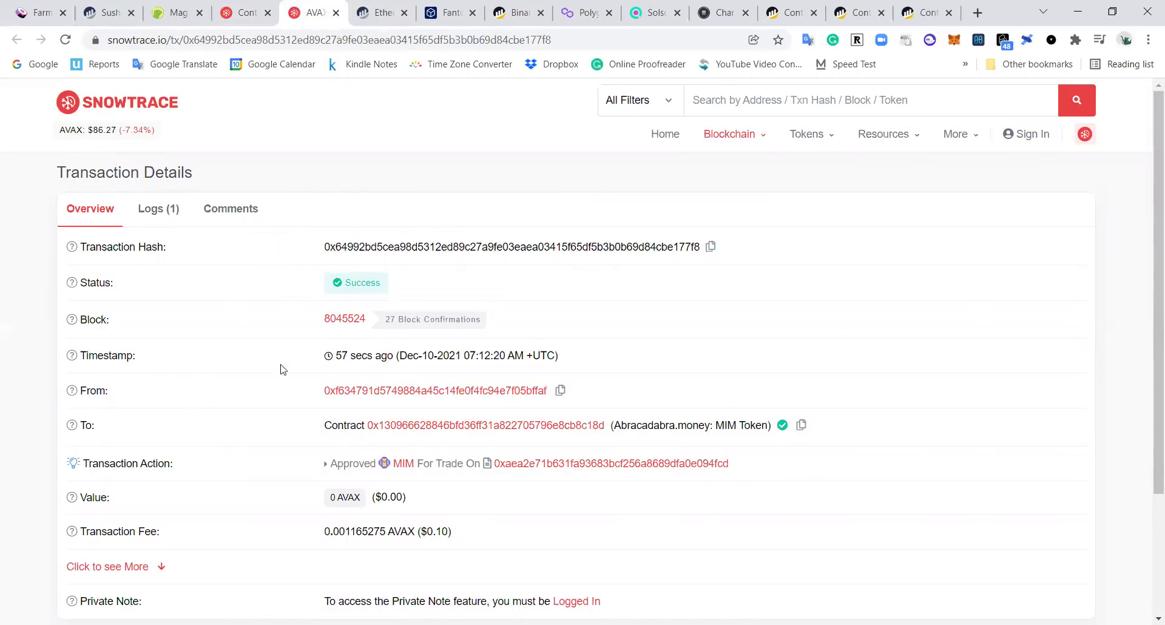
scroll(261, 367, "down", 3)
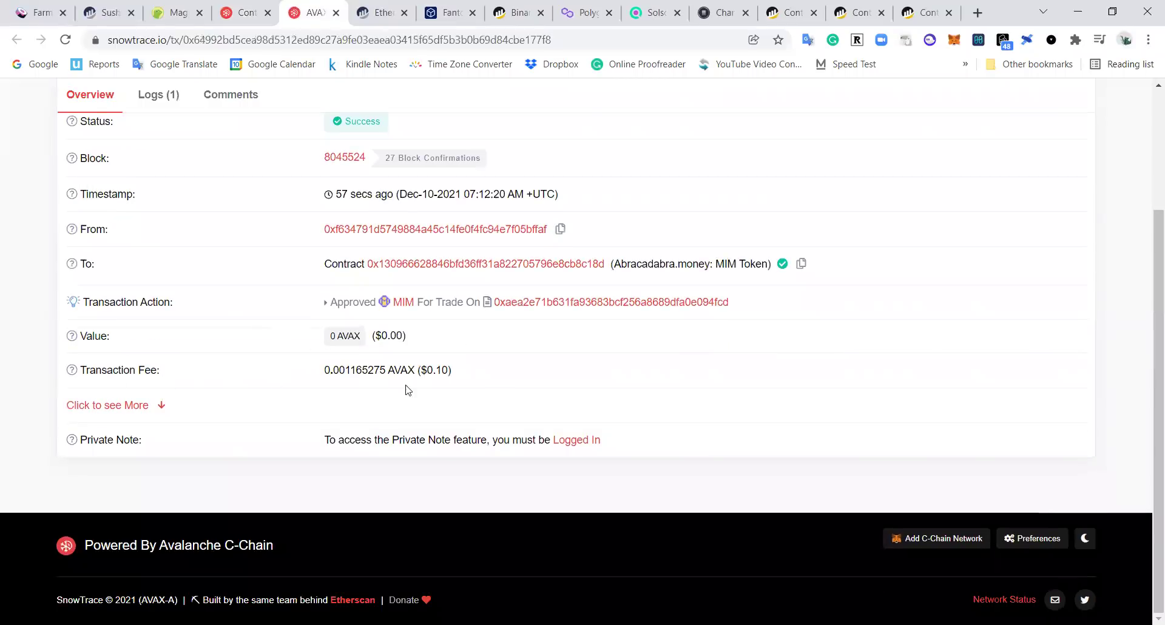
scroll(430, 372, "up", 3)
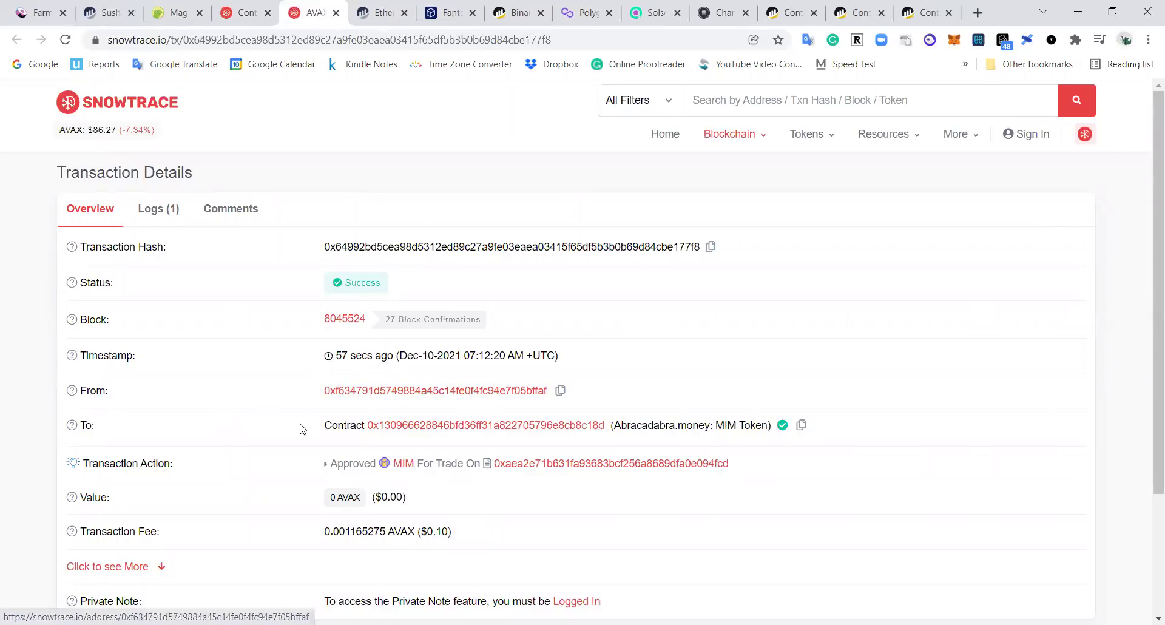
left_click_drag(765, 425, 613, 426)
left_click(640, 425)
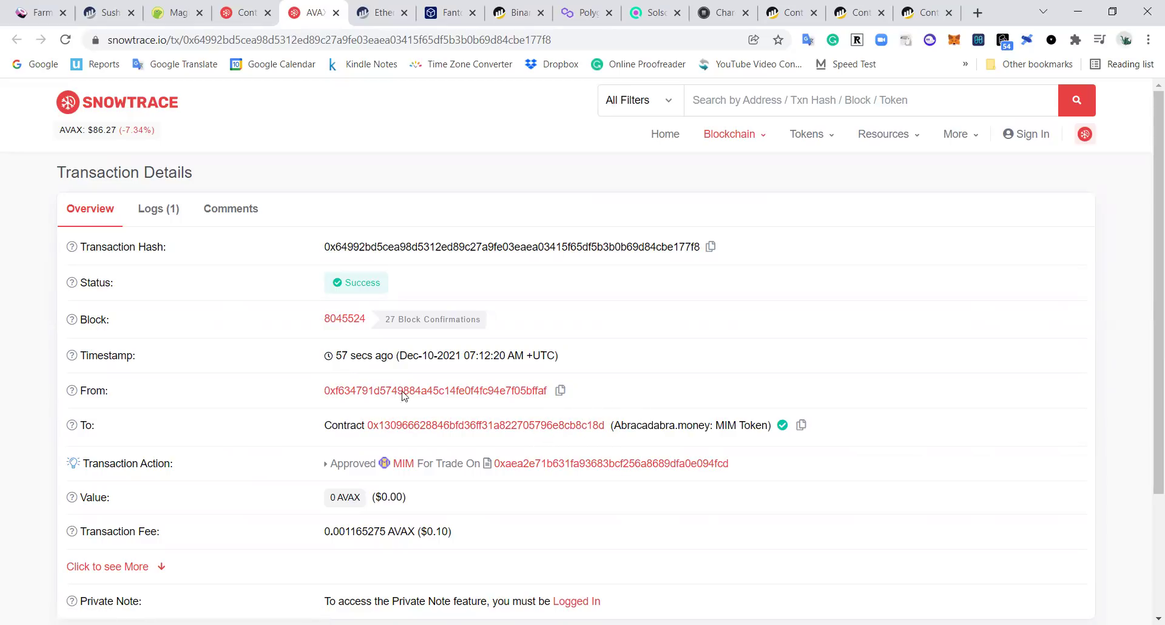
Close the transaction tab, view the MIM contract's code, then its Write Contract functions
left_click(335, 13)
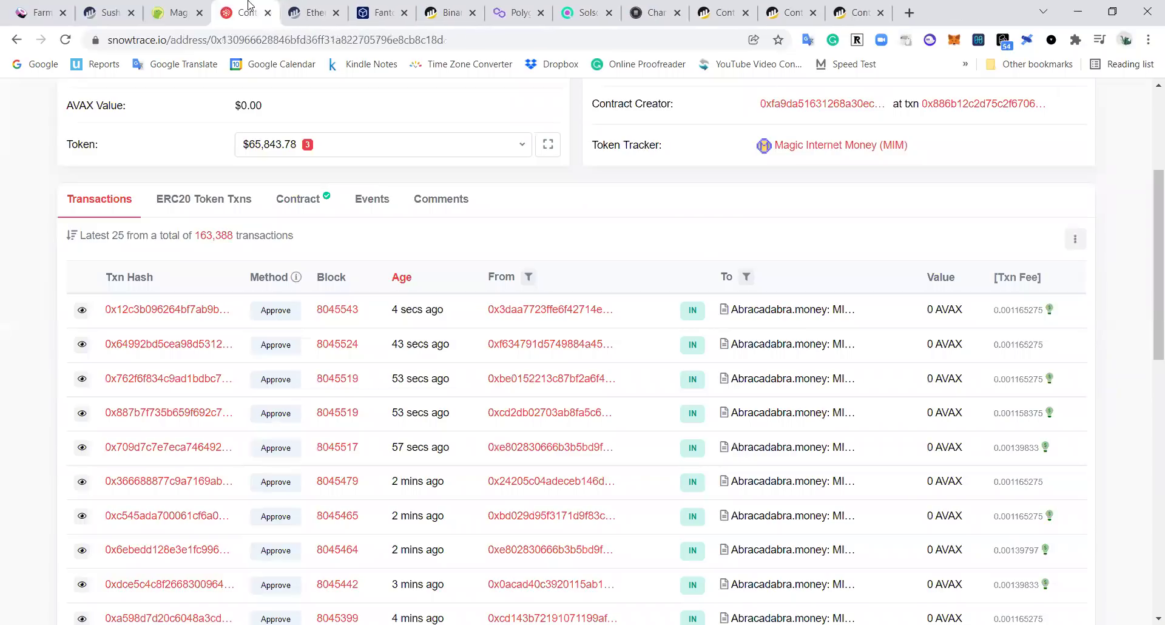
scroll(234, 219, "up", 2)
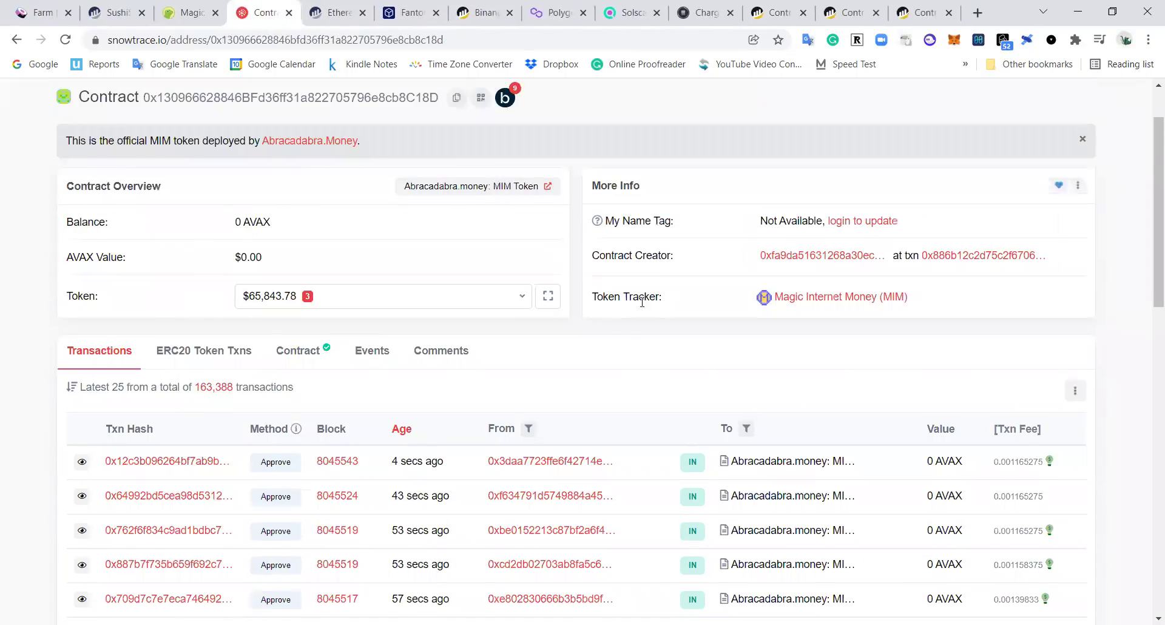
left_click(321, 372)
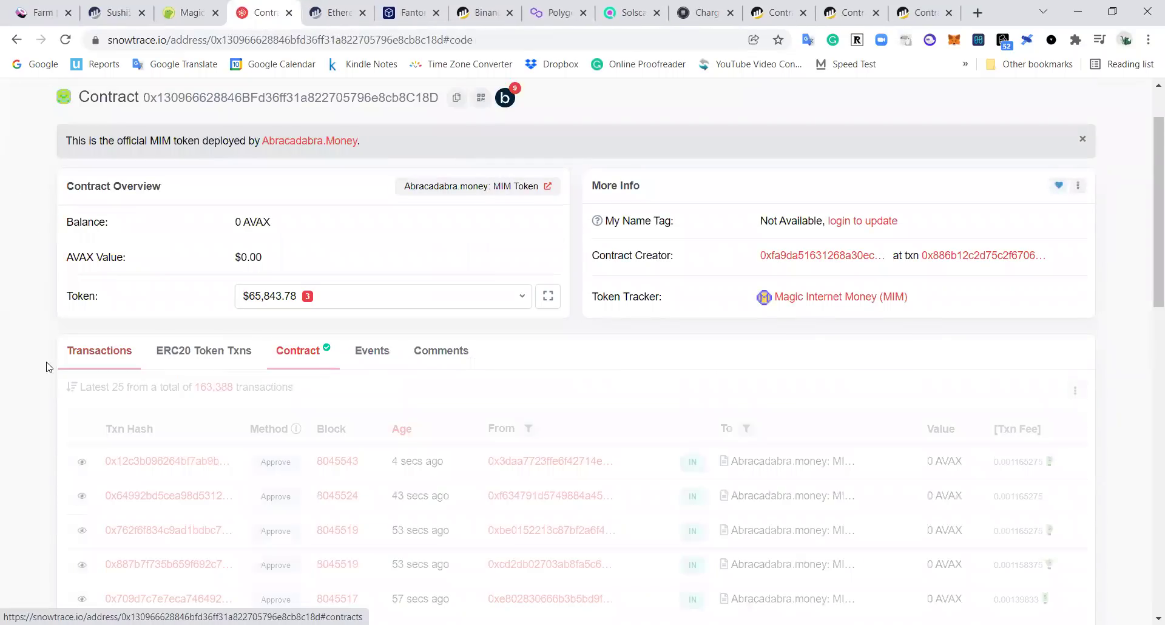
scroll(42, 372, "down", 5)
scroll(42, 372, "up", 3)
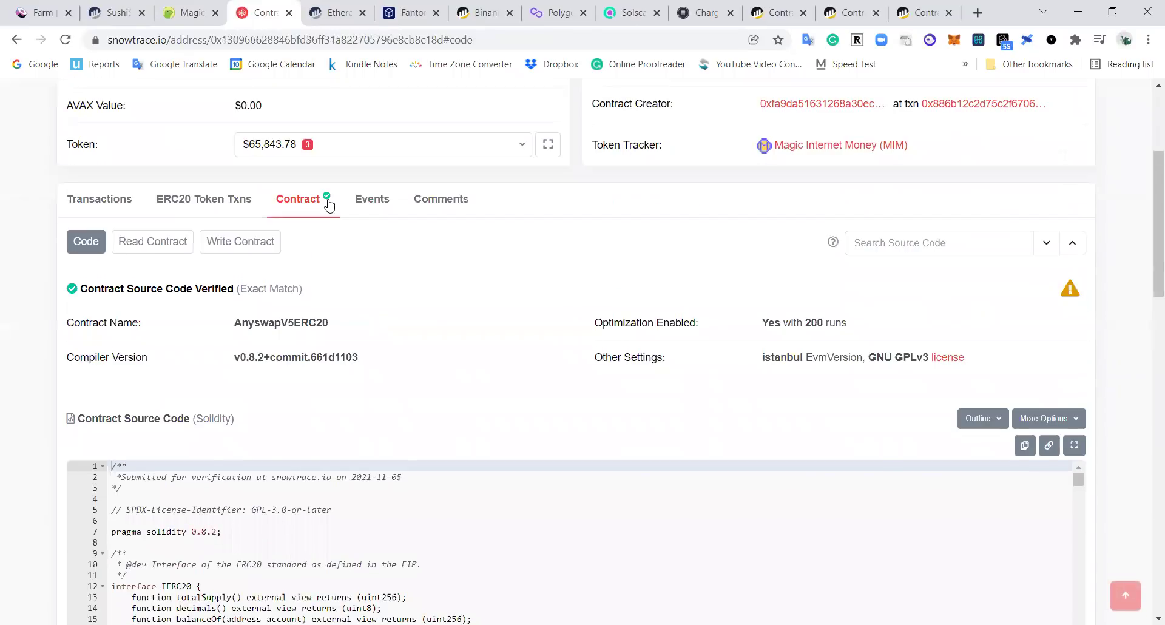
scroll(3, 364, "down", 2)
scroll(3, 374, "up", 1)
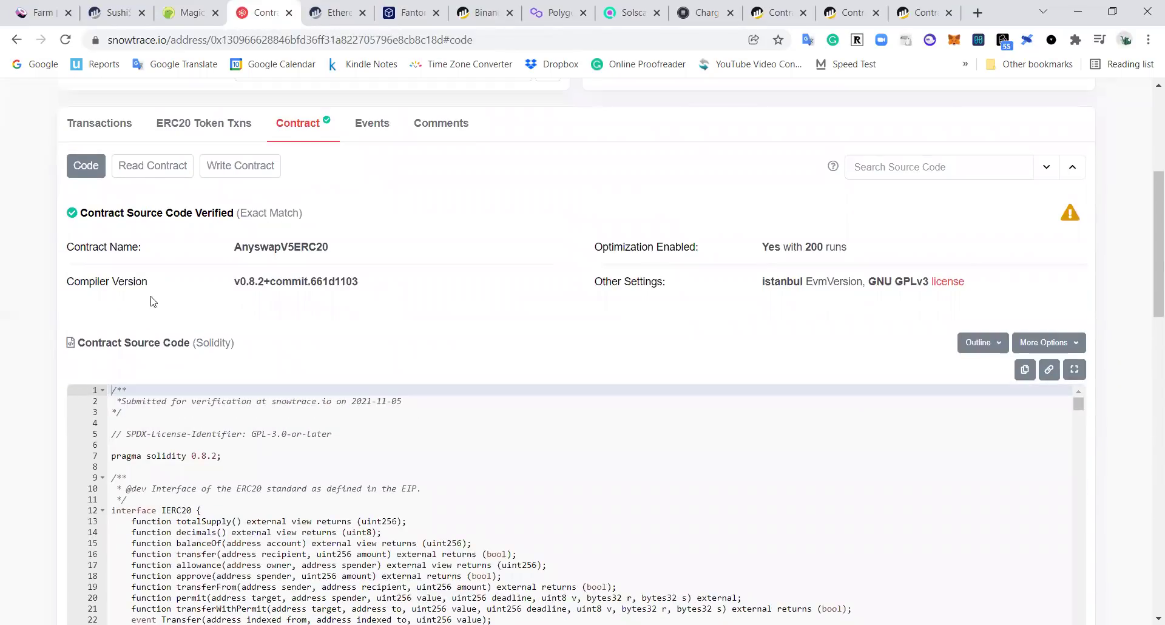
left_click(242, 170)
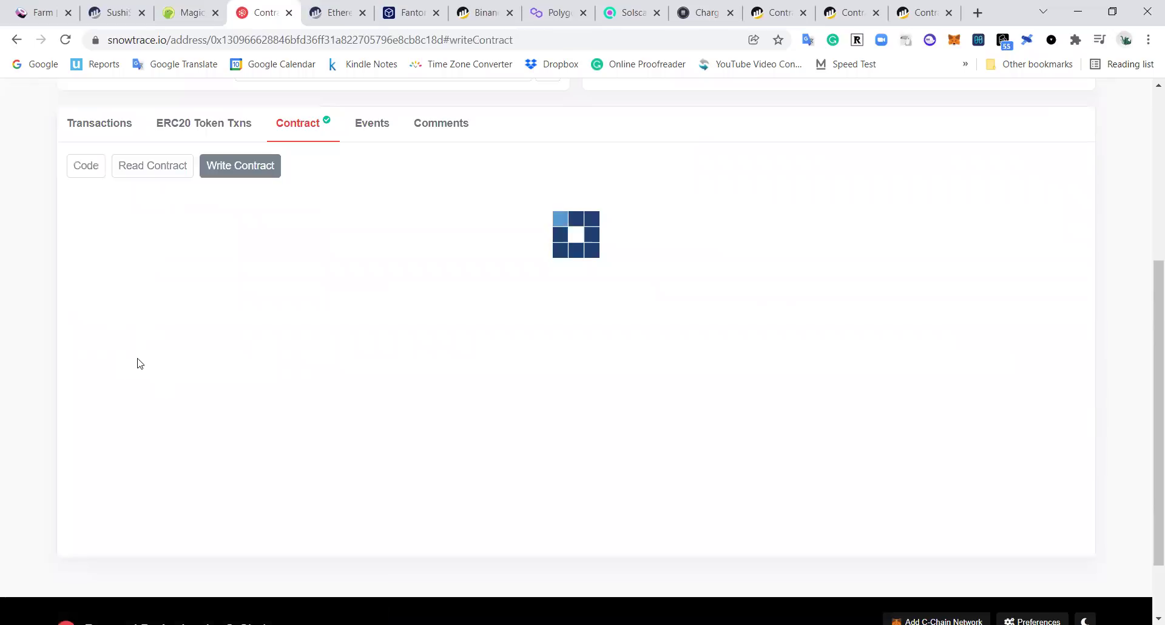
scroll(52, 398, "up", 3)
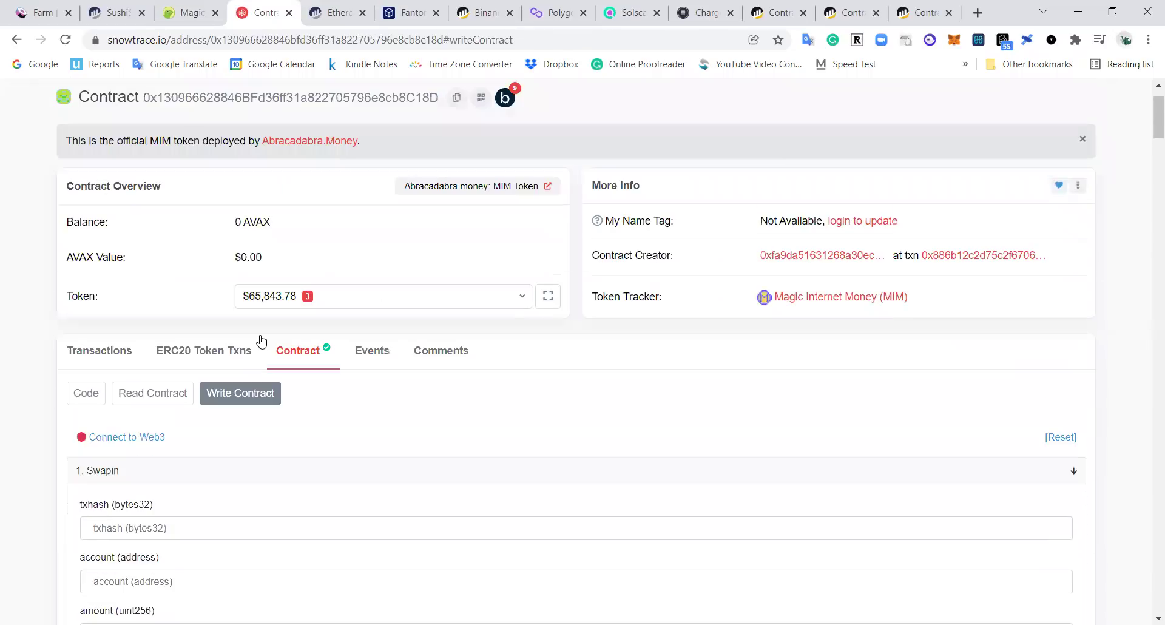
Open the Magic Internet Money token page on Snowtrace and scroll through its 25,592 holders
left_click(812, 298)
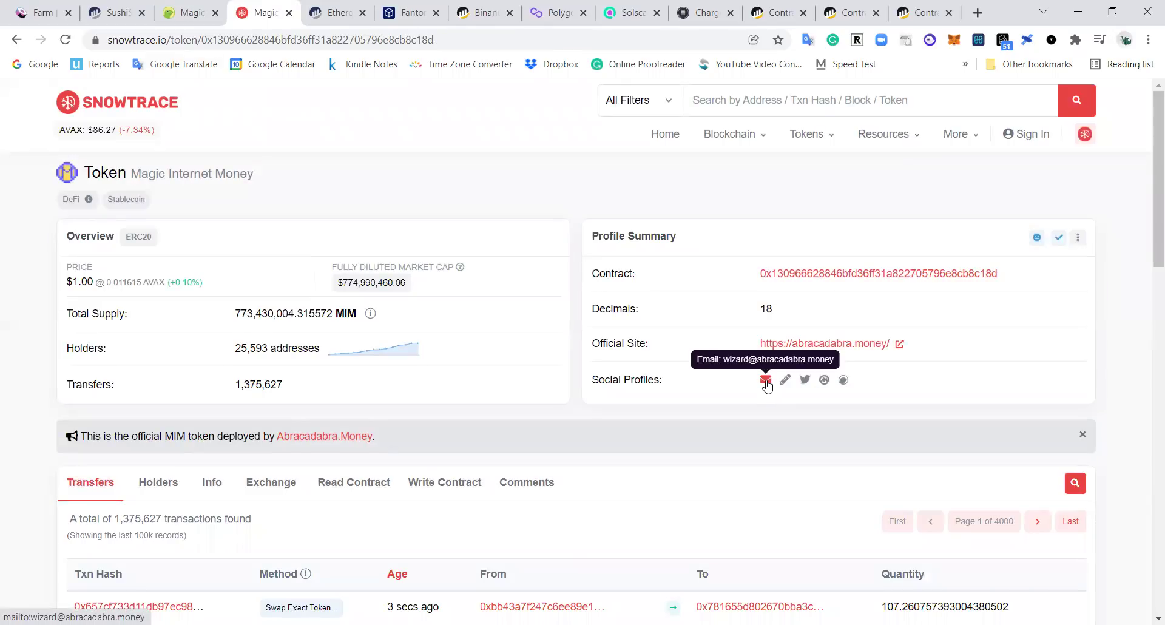
scroll(610, 343, "down", 5)
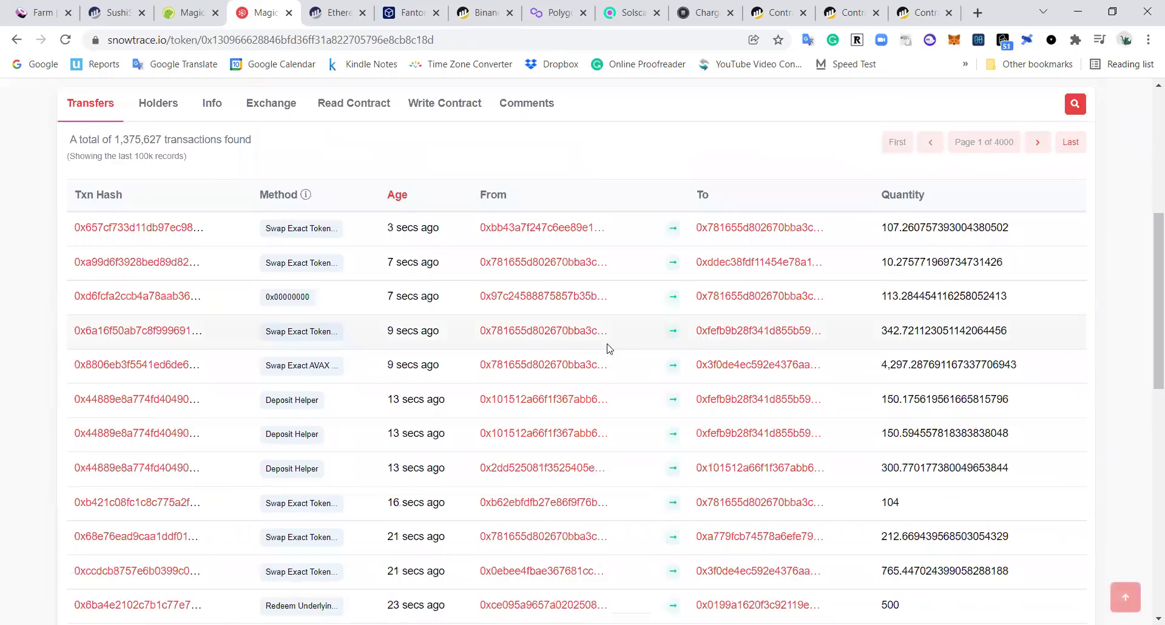
scroll(609, 348, "up", 2)
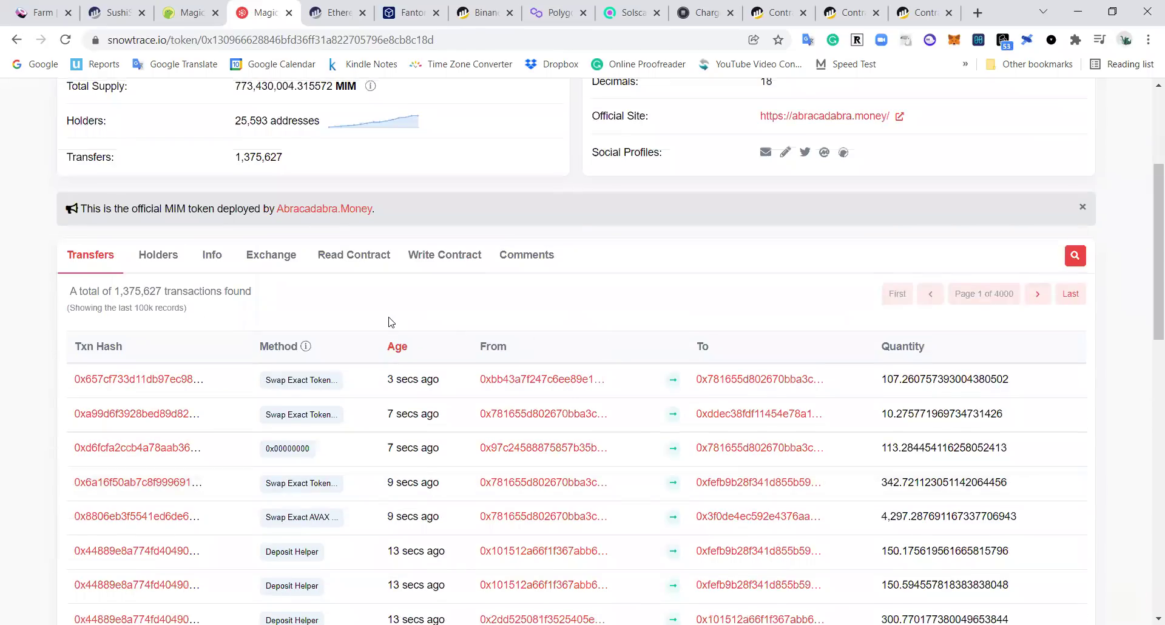
scroll(391, 322, "down", 1)
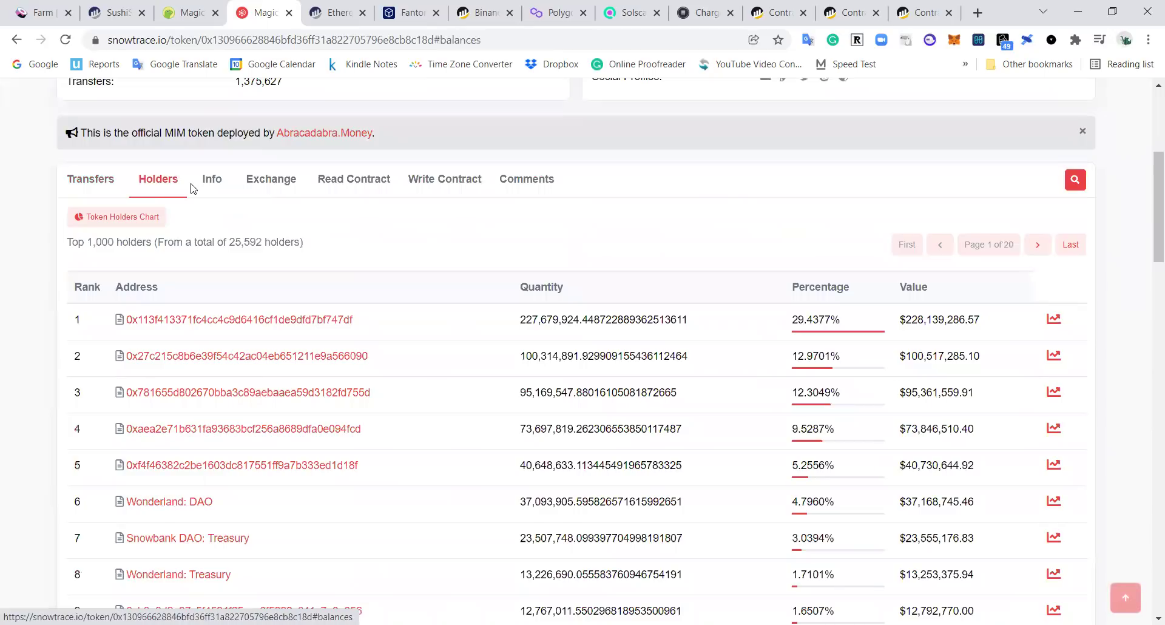
scroll(36, 310, "down", 5)
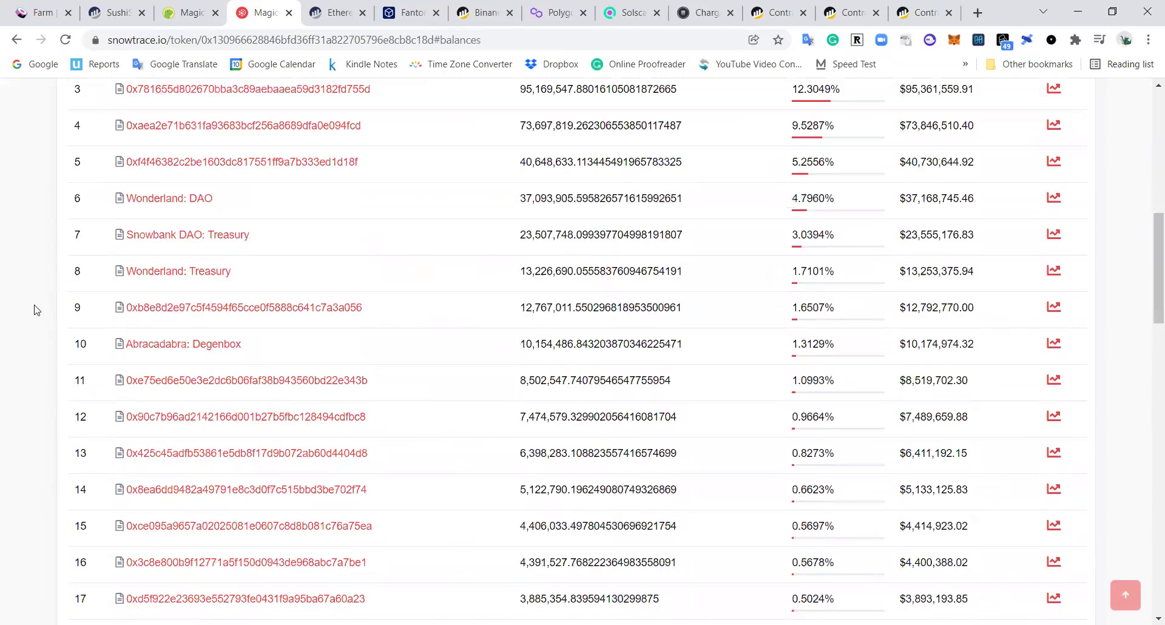
scroll(35, 309, "up", 8)
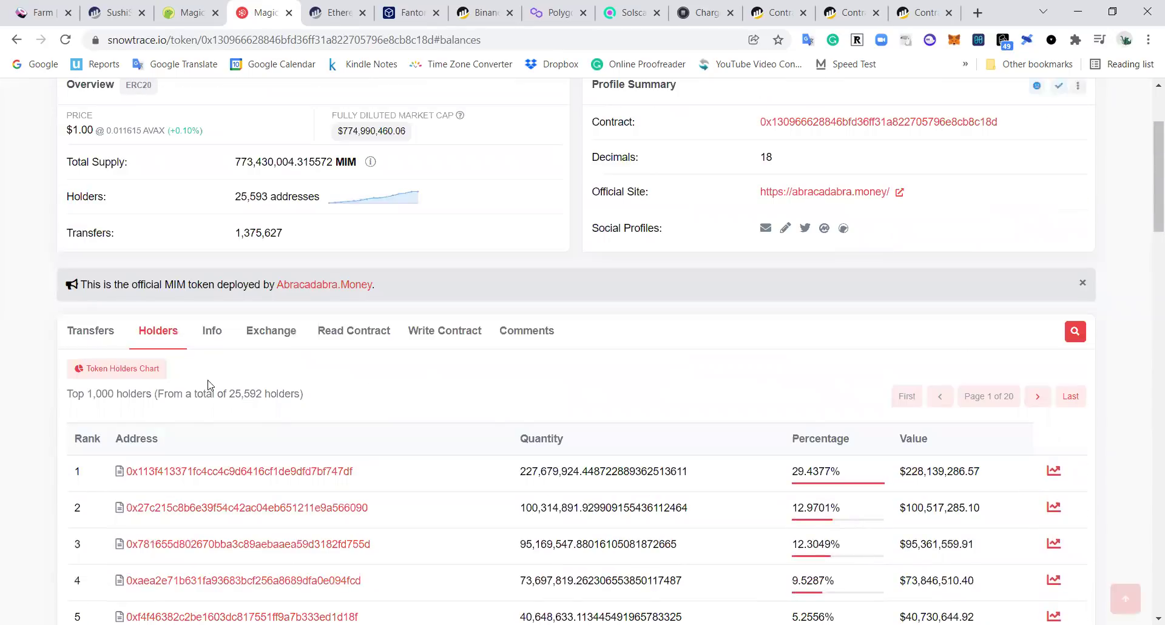
scroll(442, 411, "down", 8)
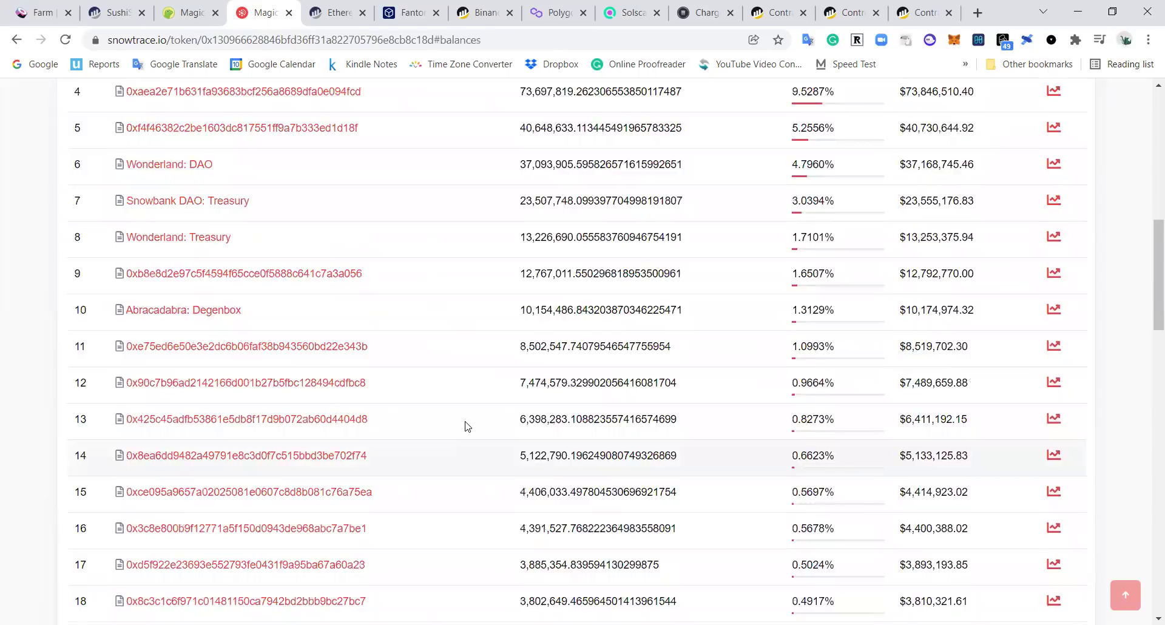
scroll(466, 426, "up", 5)
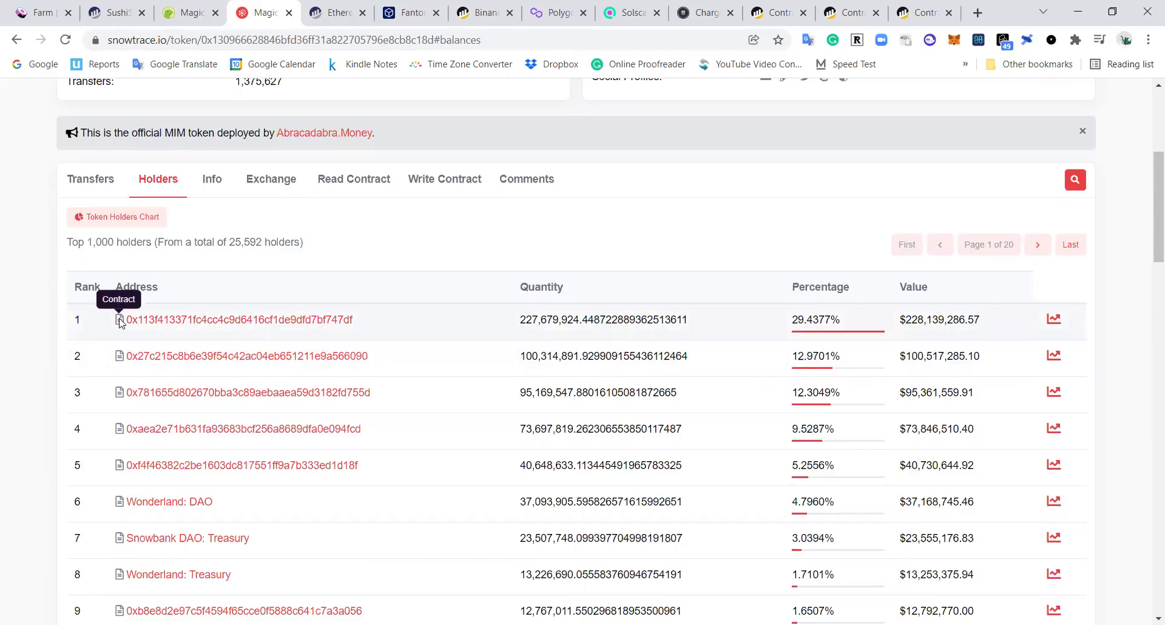
Open the top MIM holders chart and choose how many top holders to chart
left_click(100, 225)
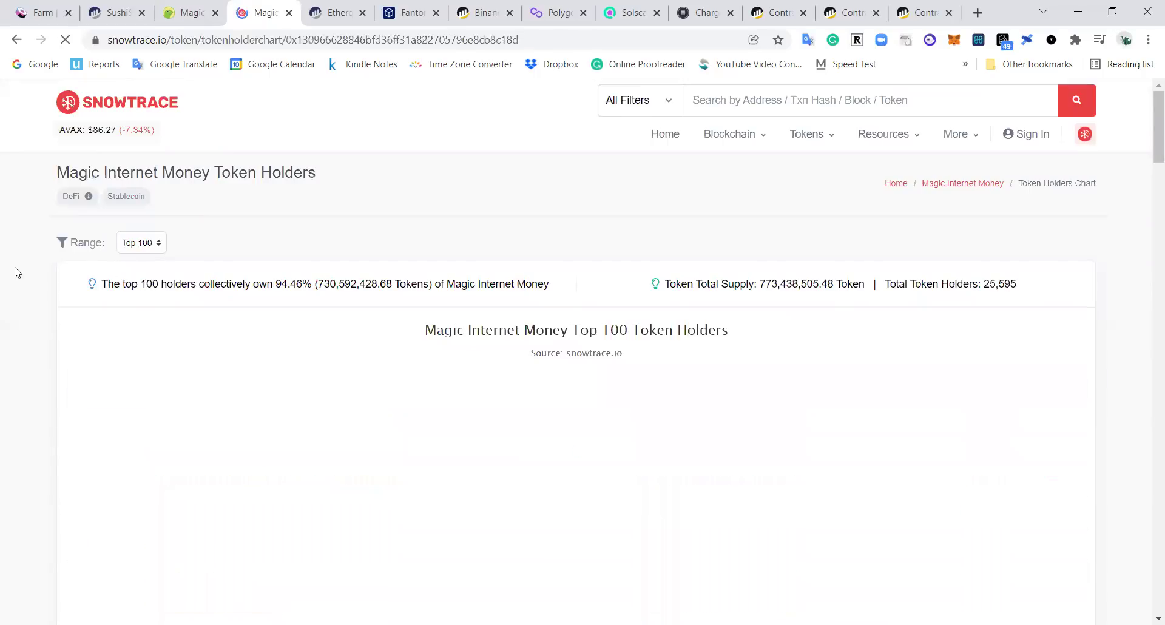
scroll(18, 270, "down", 3)
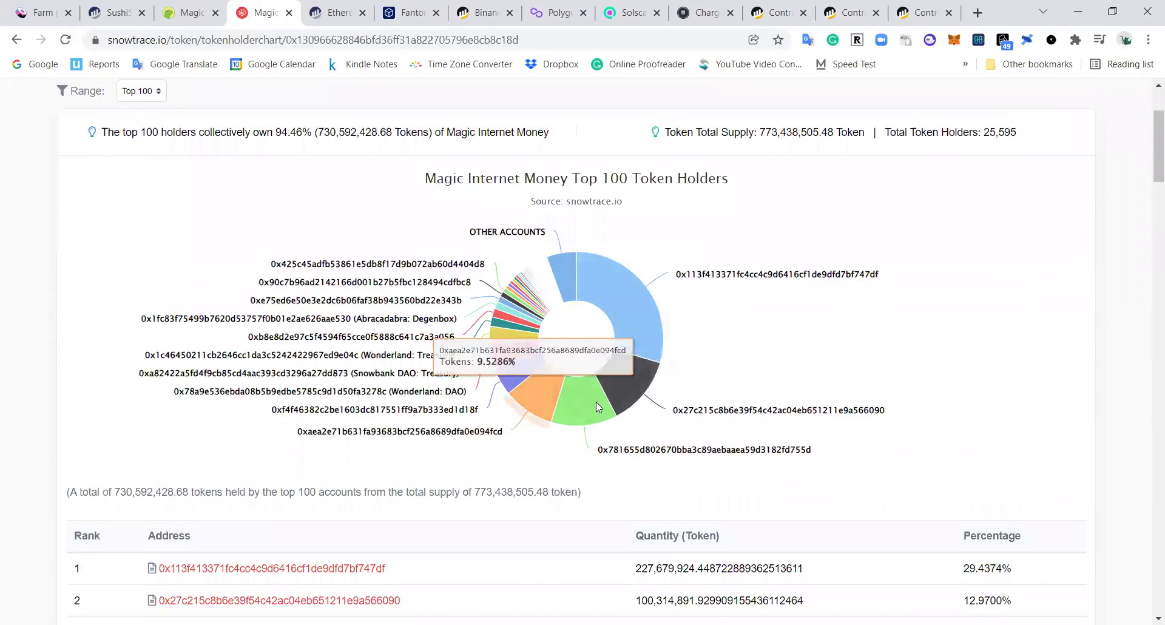
scroll(231, 286, "up", 1)
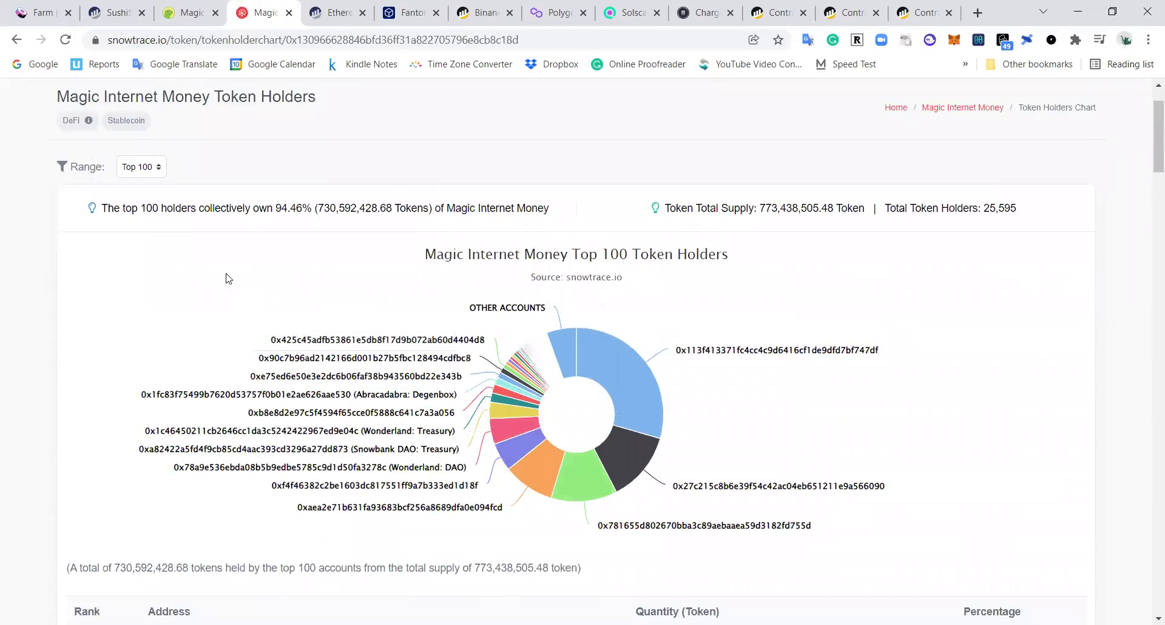
left_click_drag(140, 207, 220, 207)
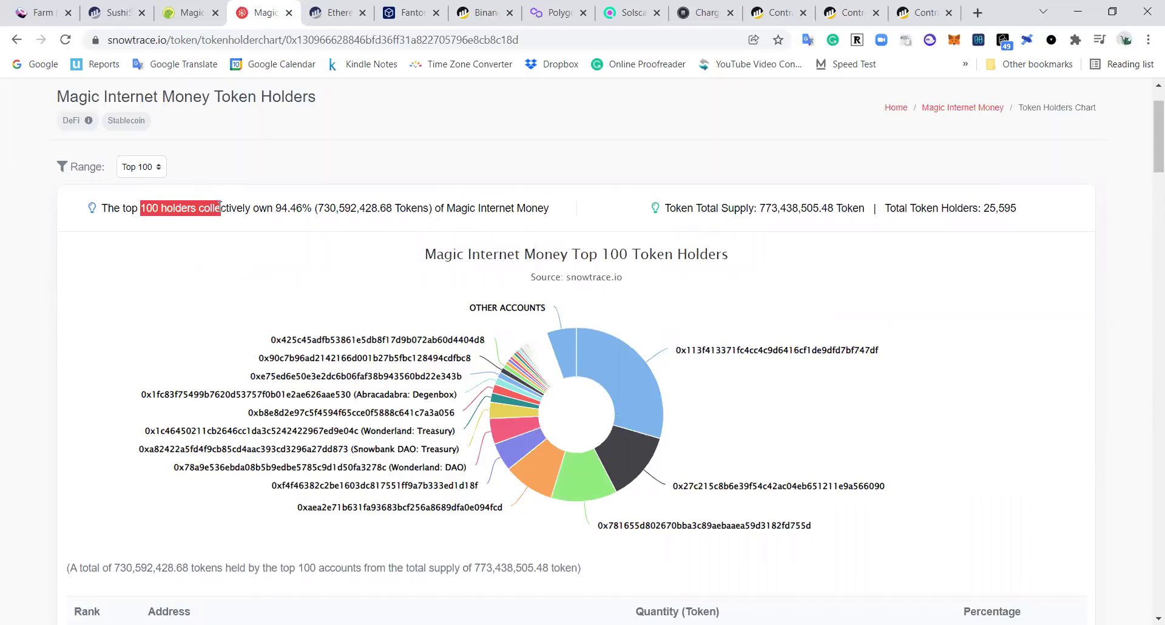
left_click(219, 207)
left_click(159, 169)
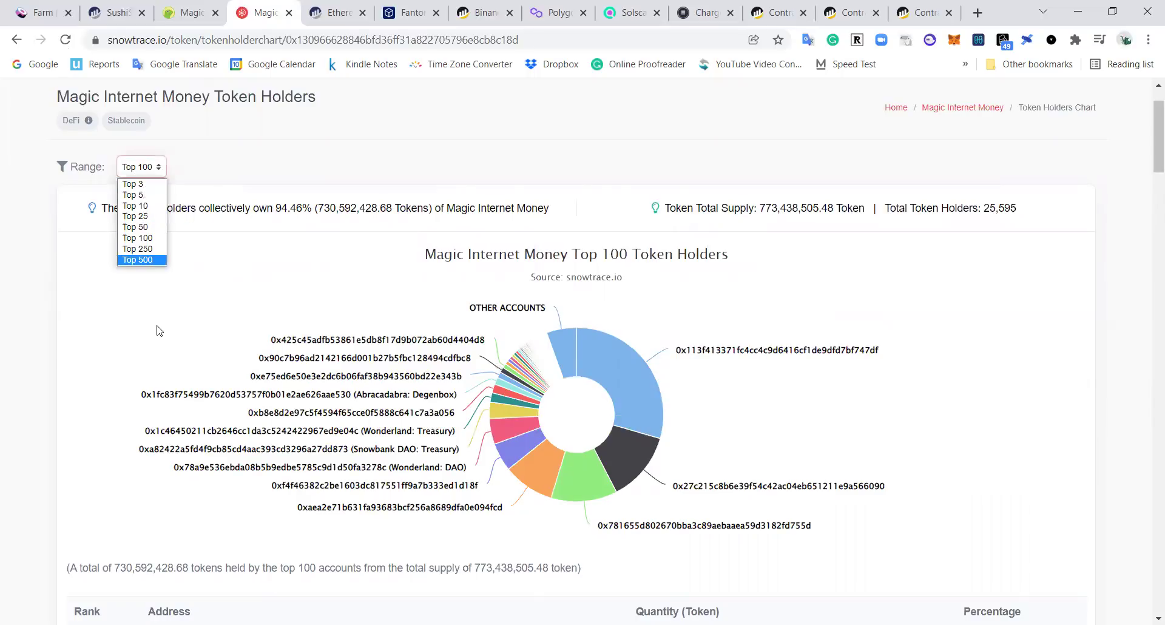
Scroll through the Top 100 holders chart and table, then return to the MIM token page
scroll(684, 343, "down", 1)
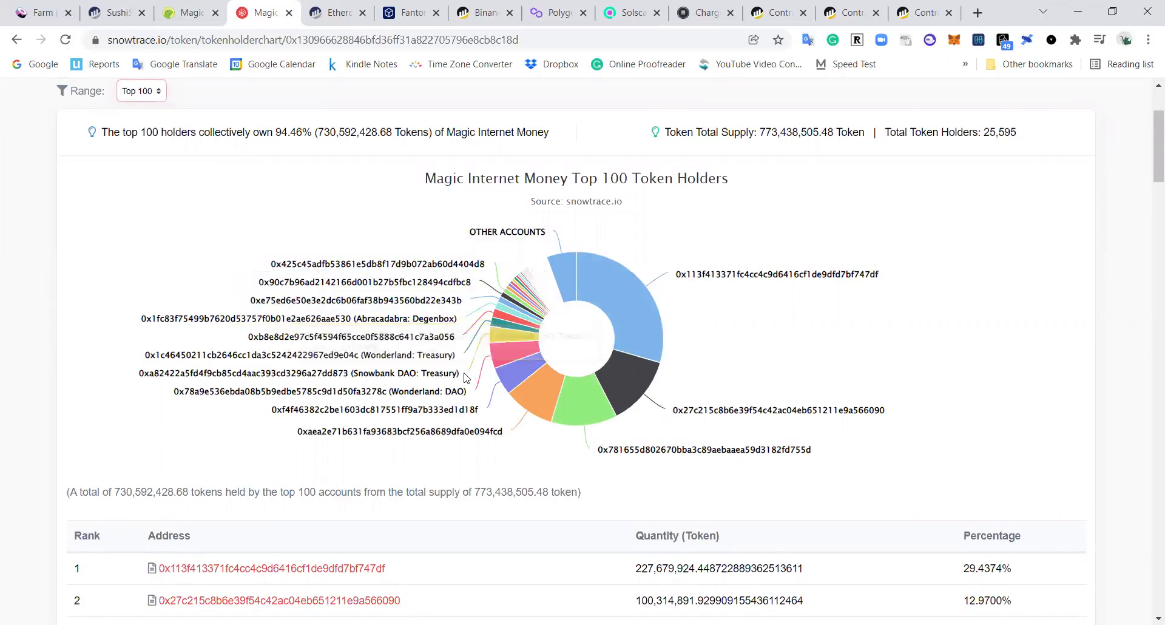
scroll(10, 317, "down", 5)
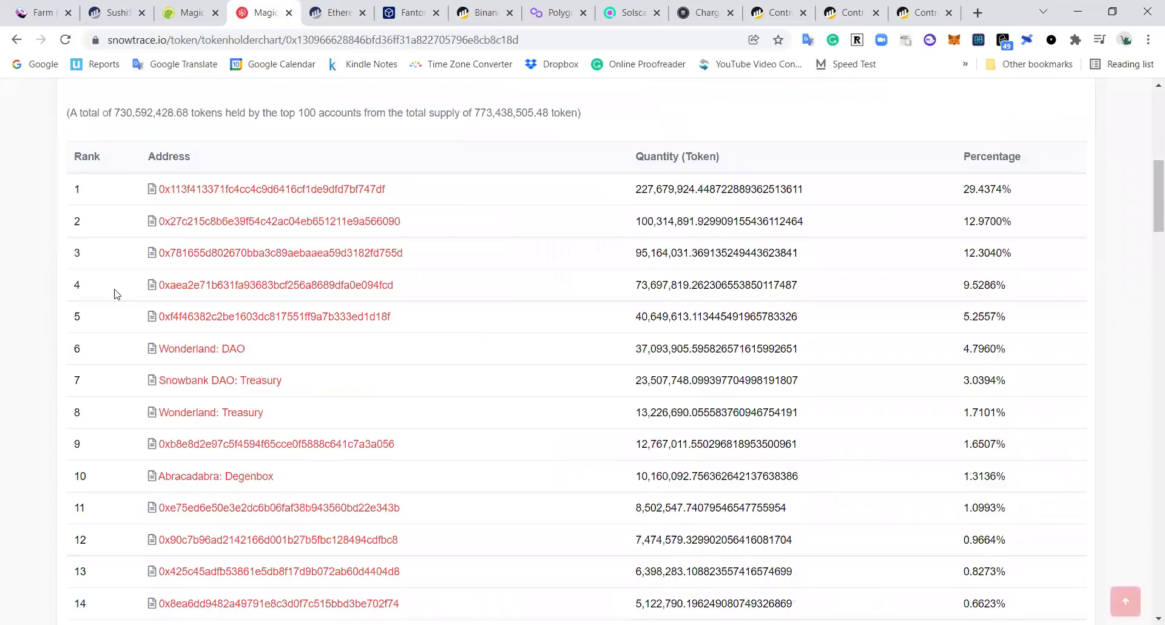
scroll(151, 212, "down", 4)
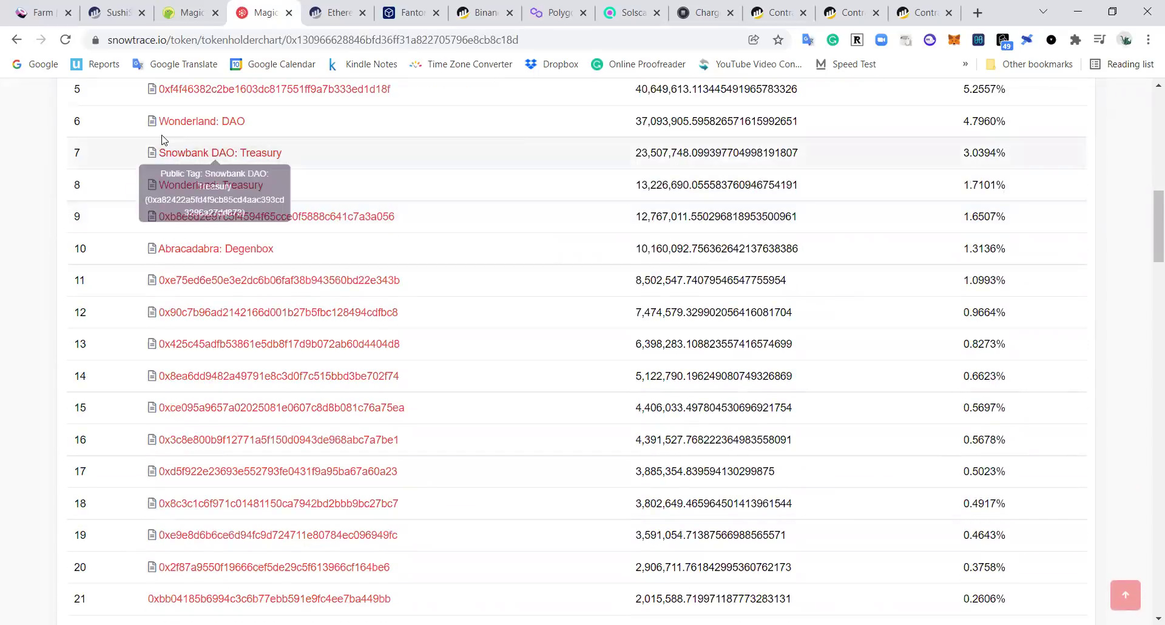
scroll(154, 141, "down", 2)
scroll(154, 141, "down", 3)
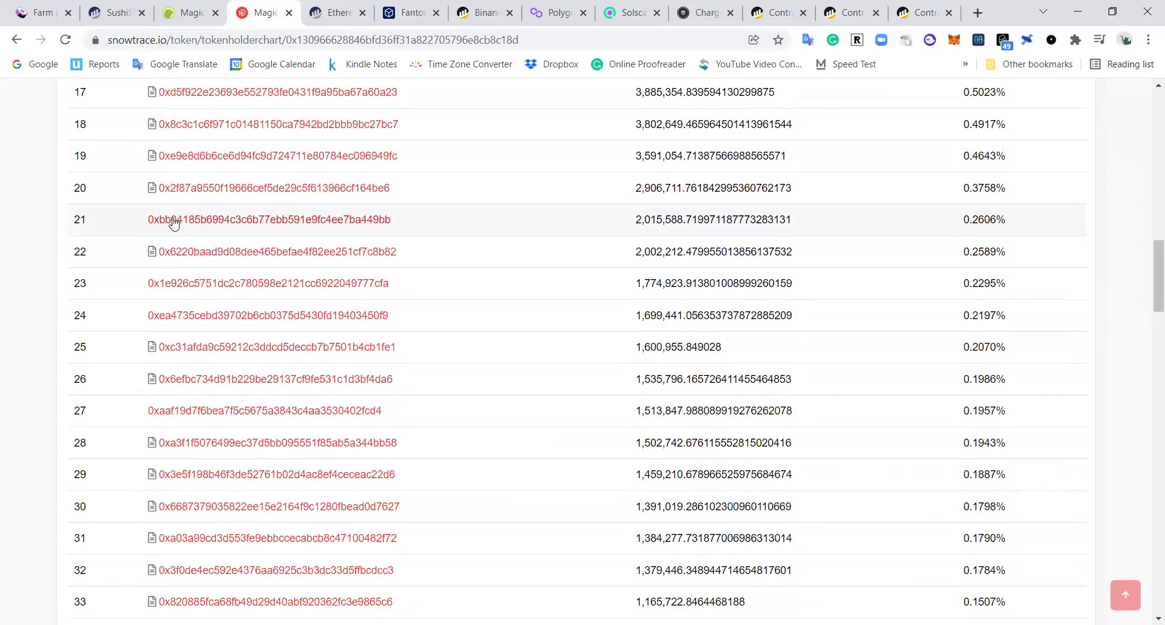
scroll(146, 219, "up", 3)
scroll(139, 219, "up", 7)
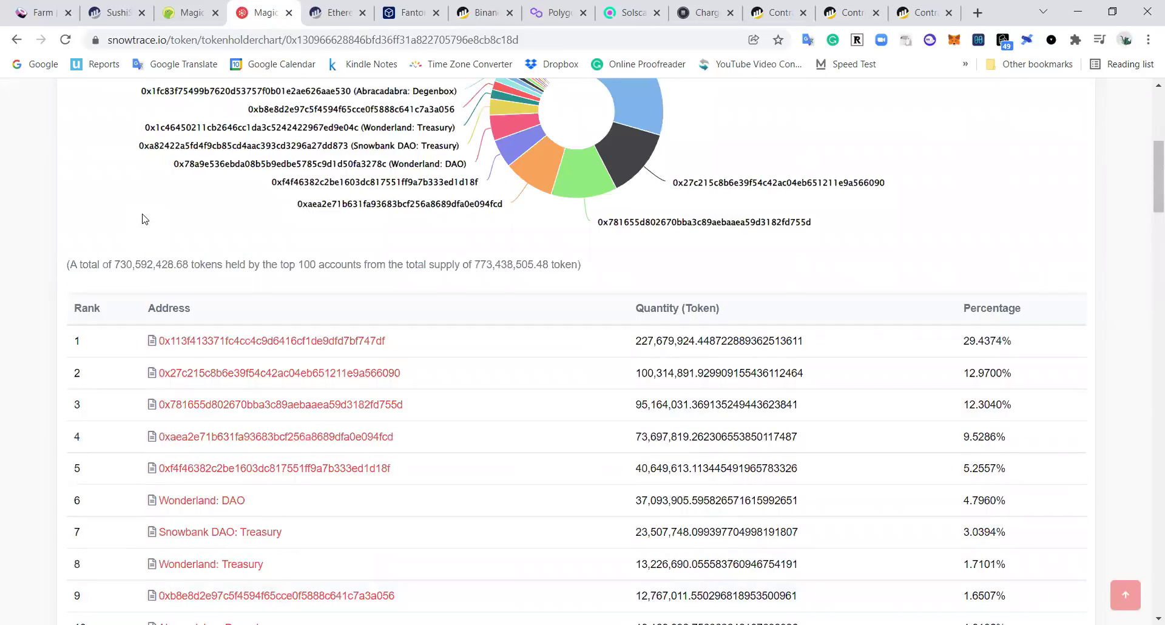
scroll(137, 218, "up", 3)
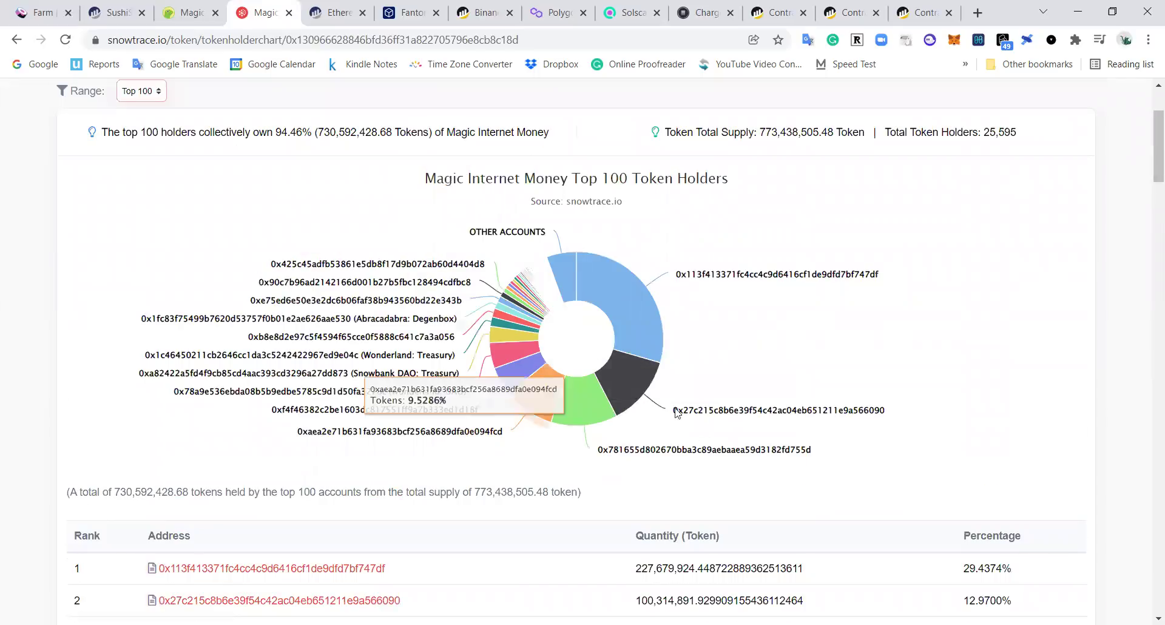
mouse_move(686, 364)
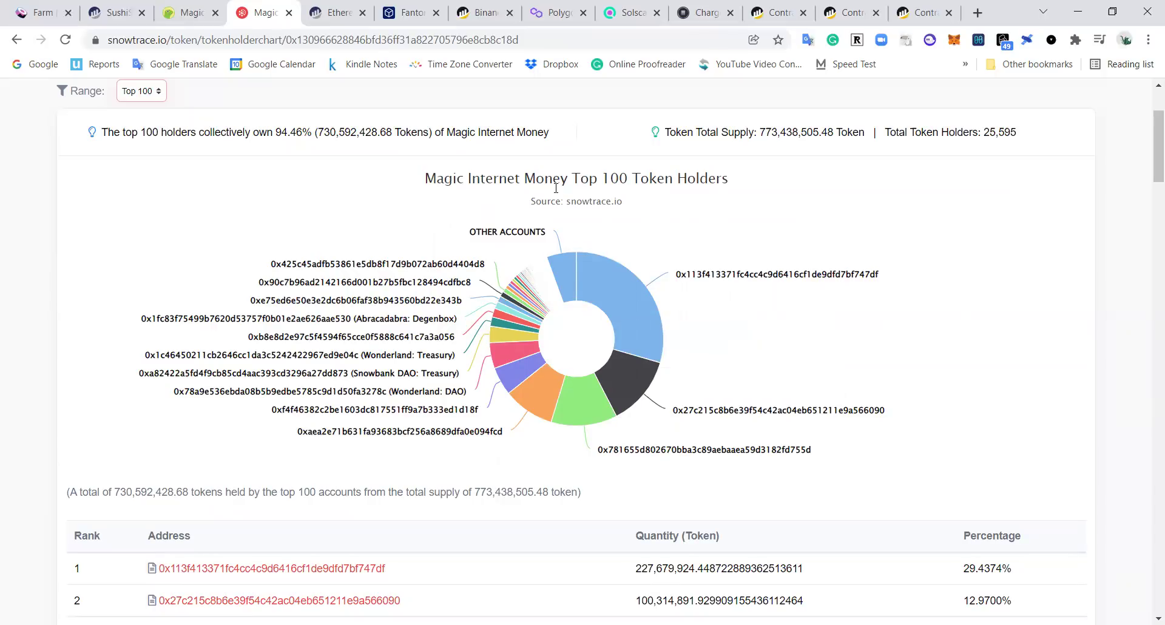
scroll(425, 343, "down", 3)
scroll(444, 334, "up", 2)
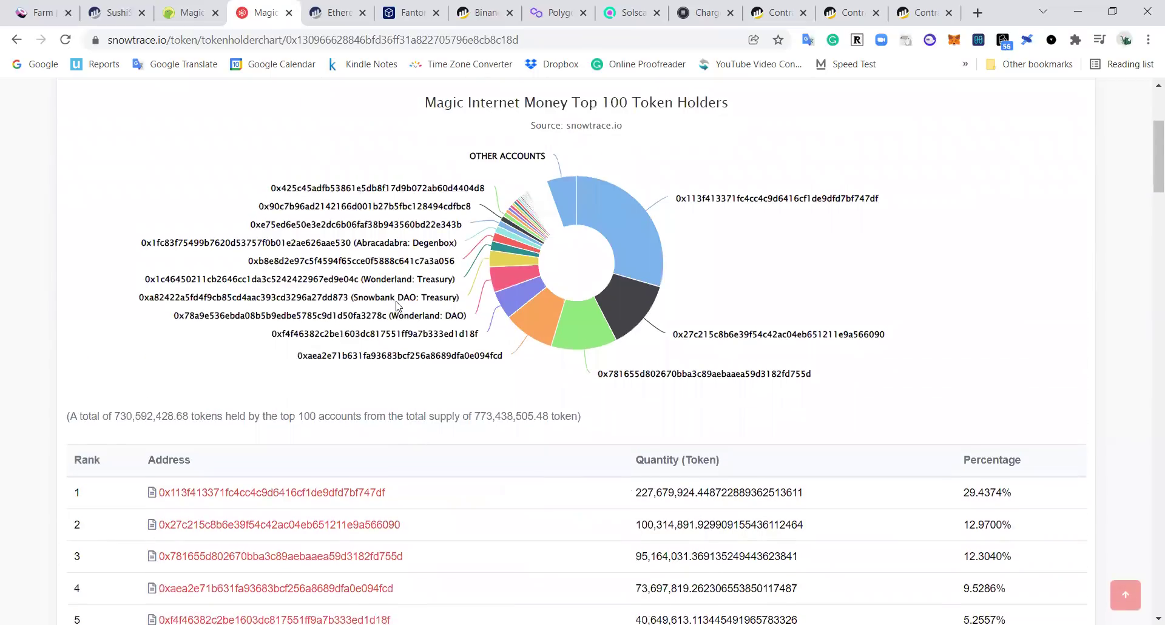
scroll(398, 305, "up", 3)
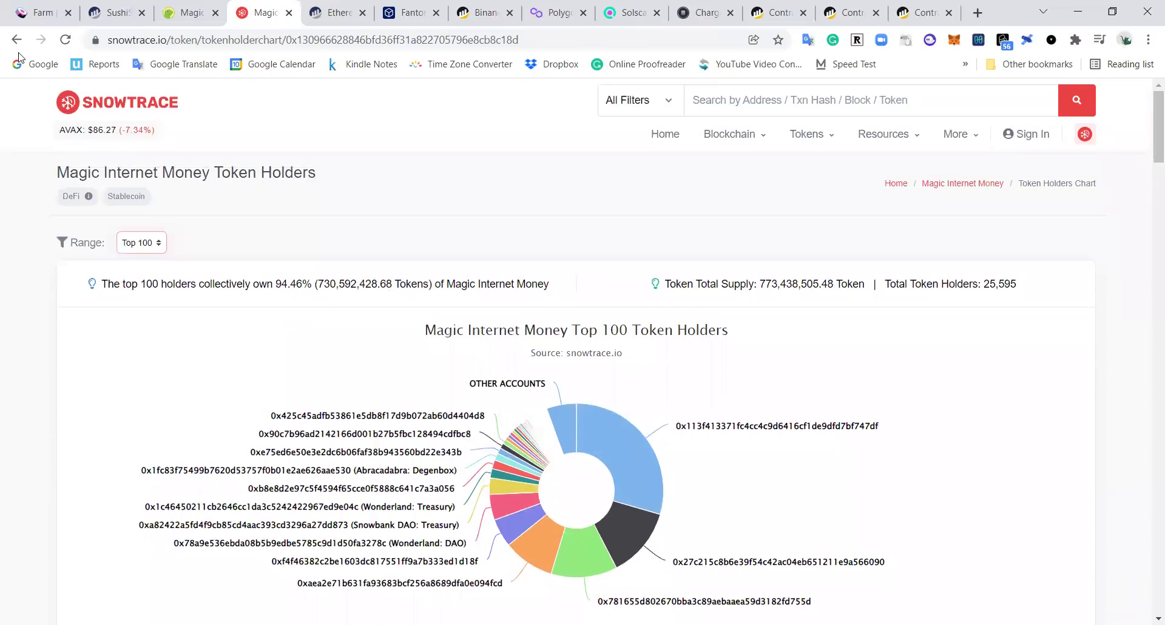
left_click(17, 46)
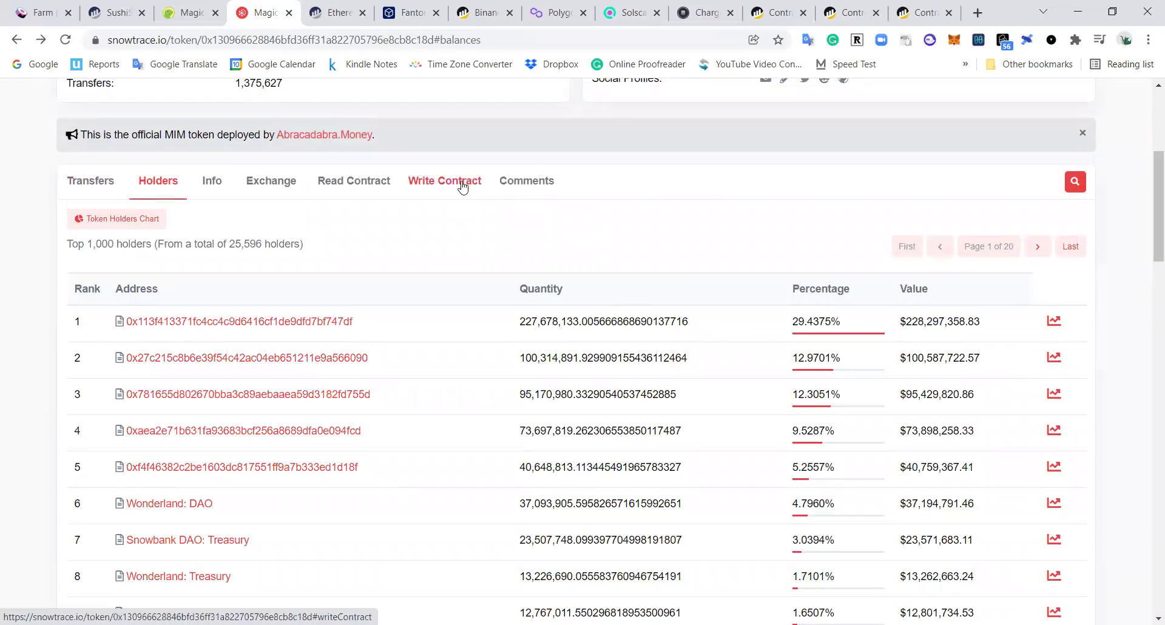
scroll(463, 187, "up", 5)
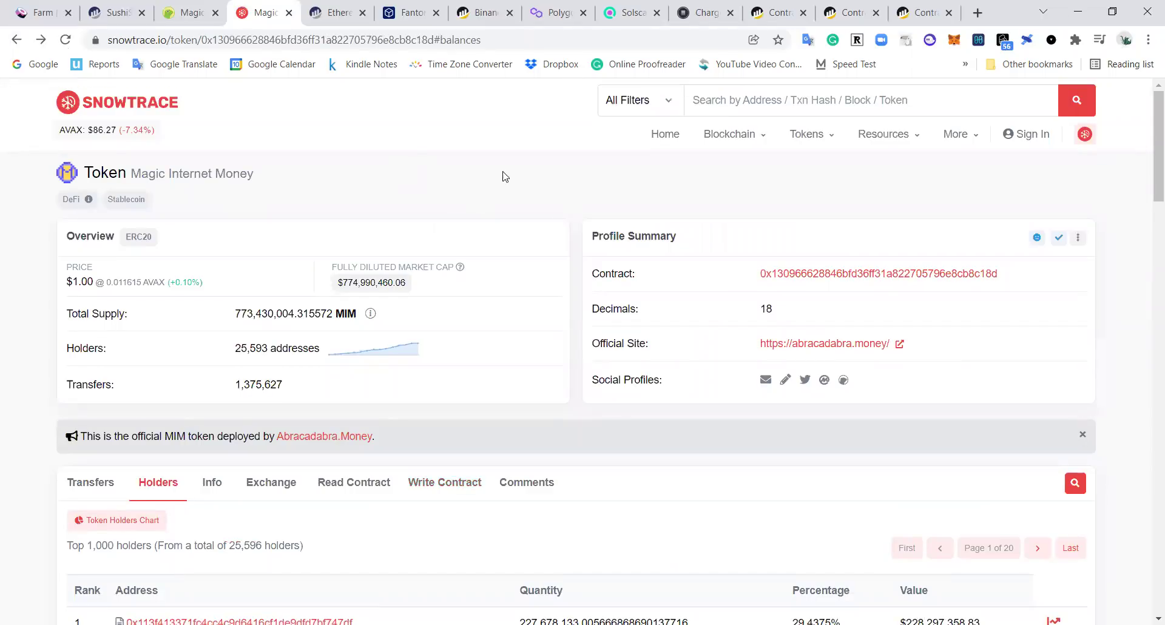
Switch to the chargedefi.fi site showing $25,394,284 total value locked and Static at $3.017
left_click(634, 11)
left_click(703, 5)
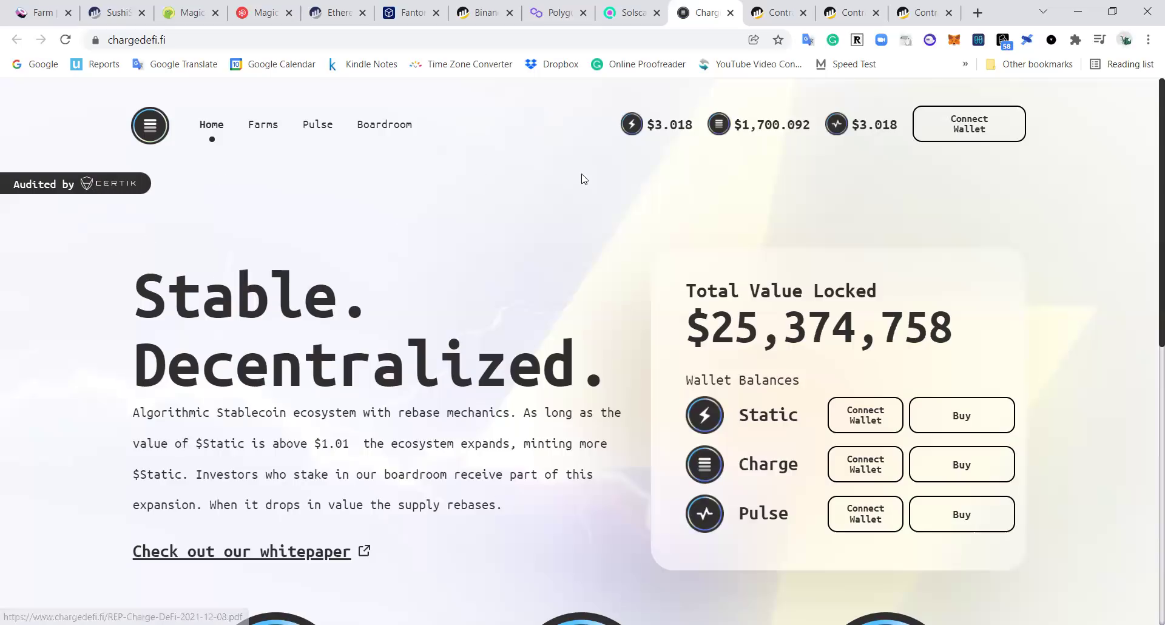
scroll(621, 181, "down", 1)
scroll(668, 194, "up", 1)
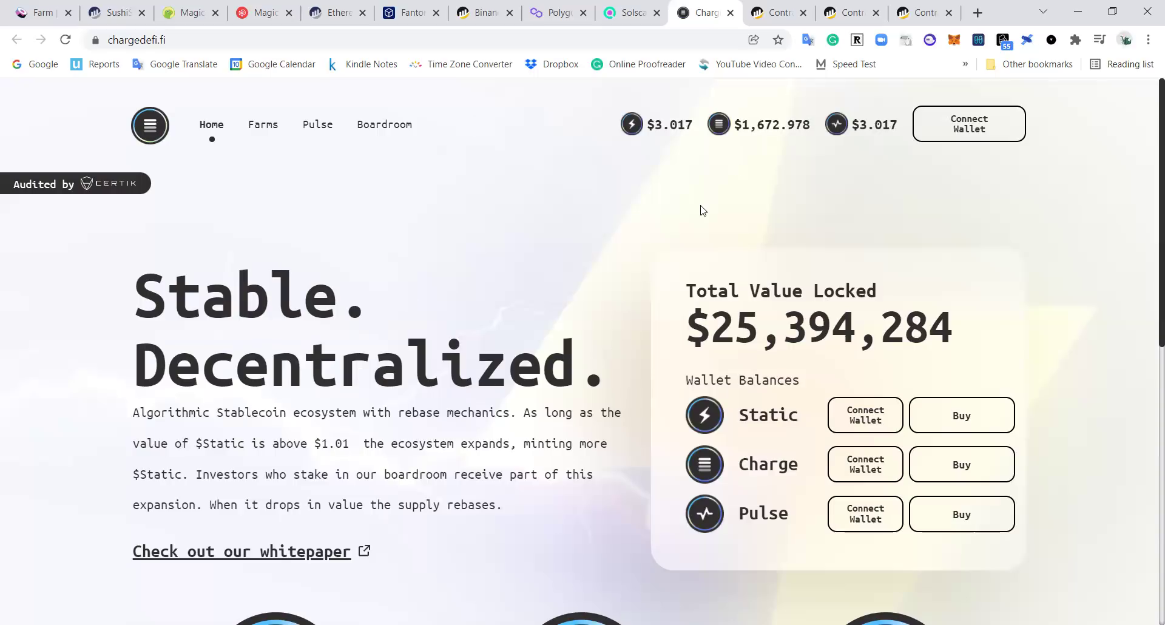
Switch to the BscScan Charge contract tab and step back to the holder's contract page
left_click(776, 6)
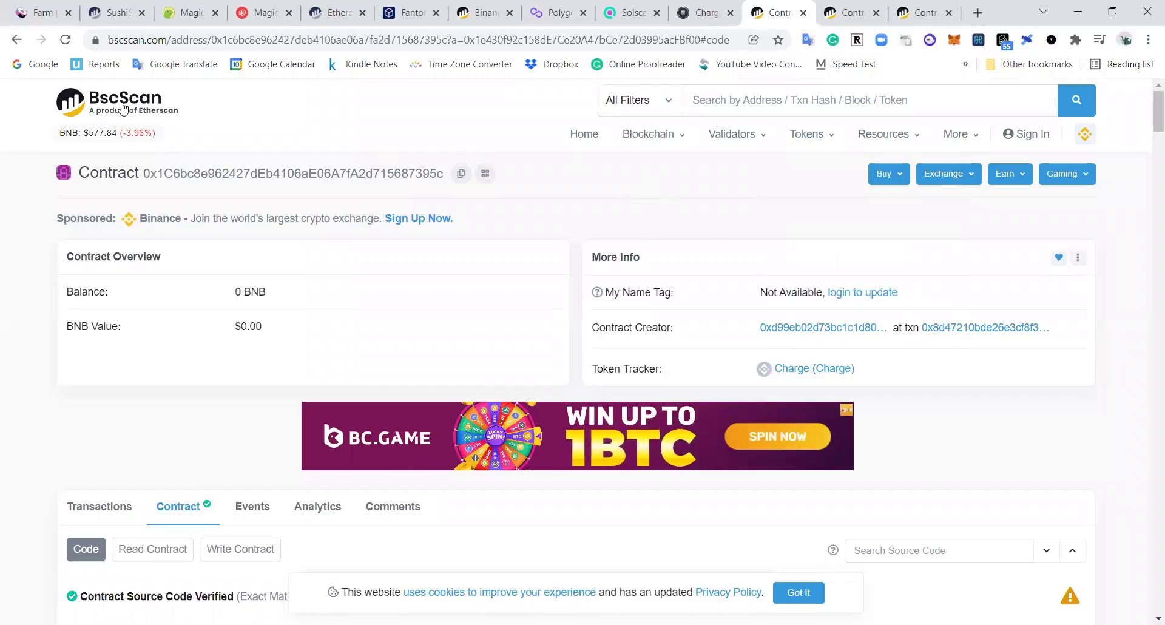
left_click(770, 102)
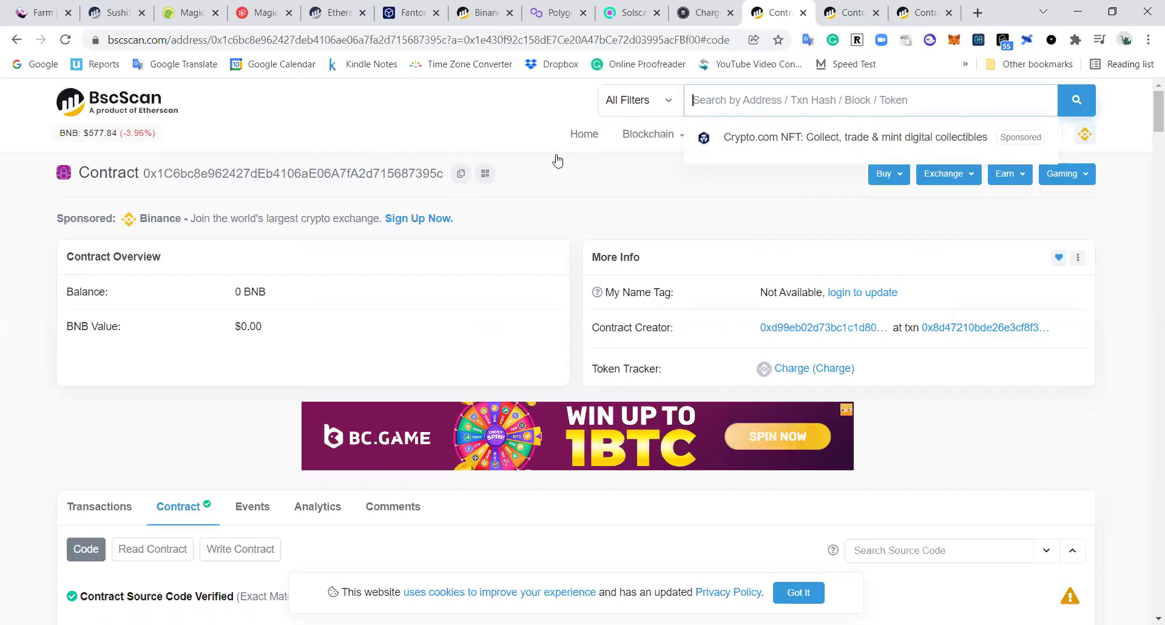
left_click(16, 40)
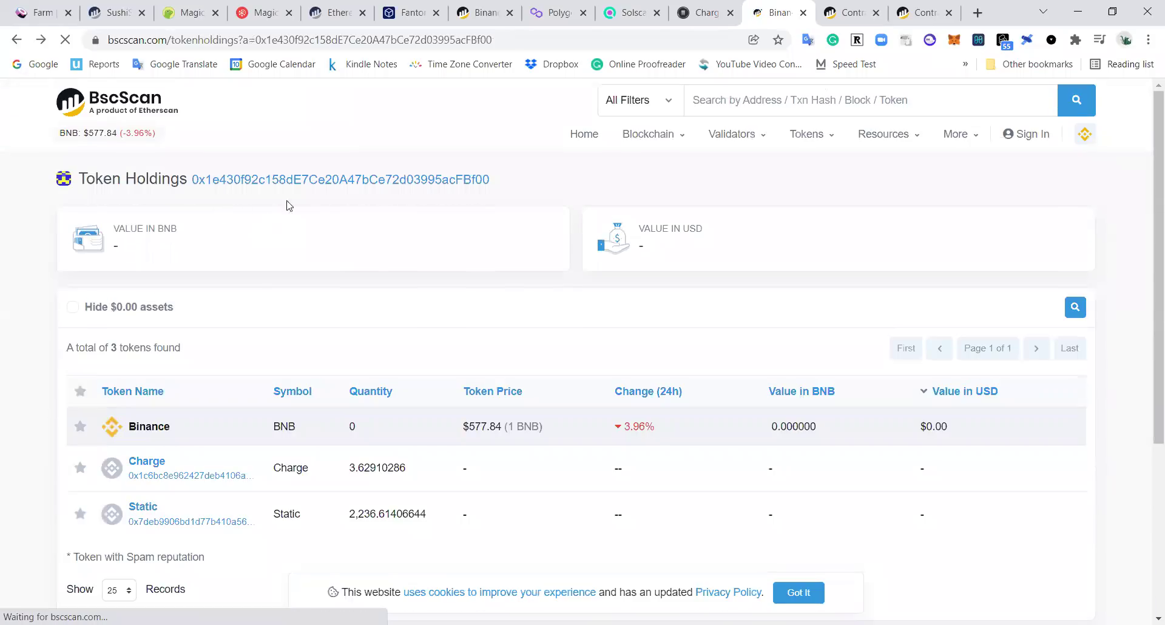
left_click(17, 40)
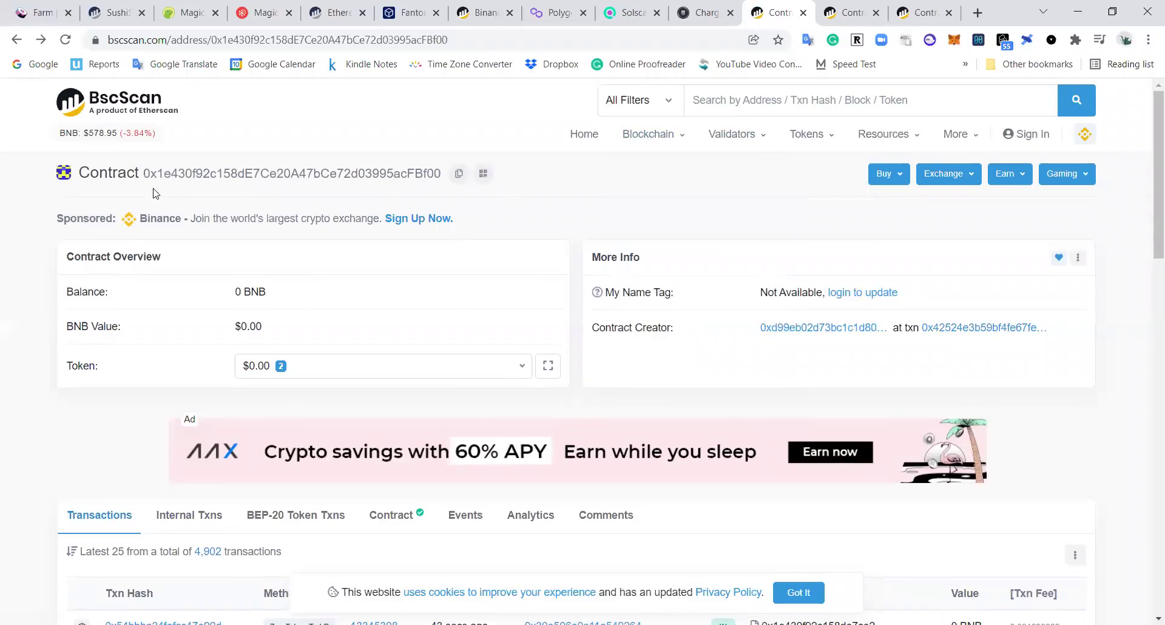
left_click_drag(157, 175, 440, 174)
left_click(425, 169)
scroll(358, 173, "down", 5)
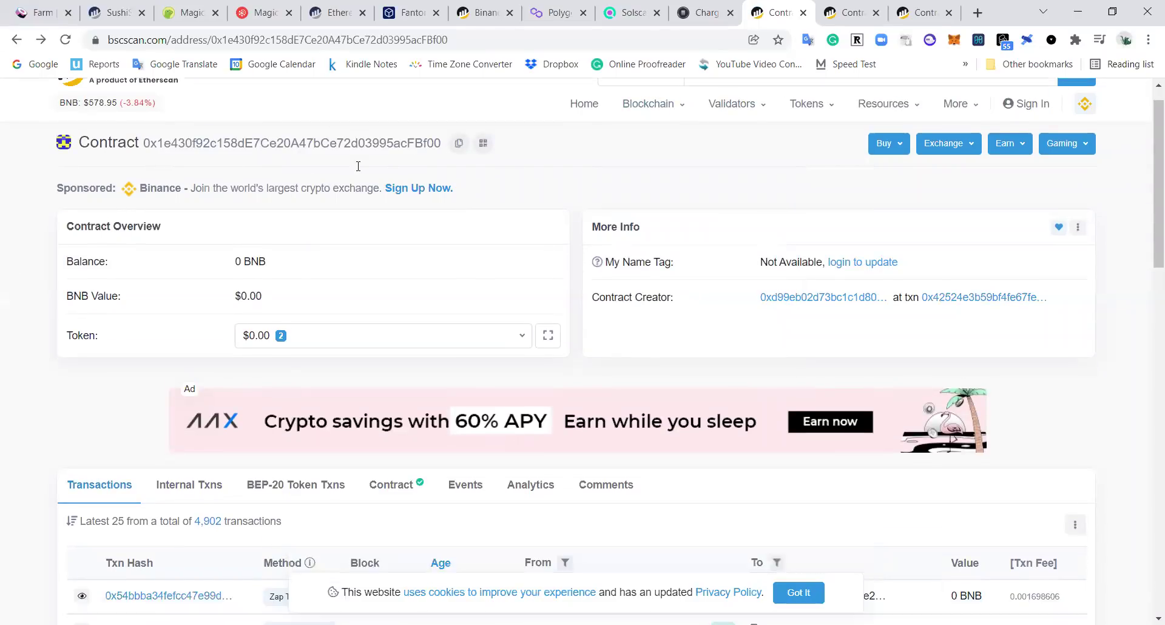
scroll(358, 173, "up", 4)
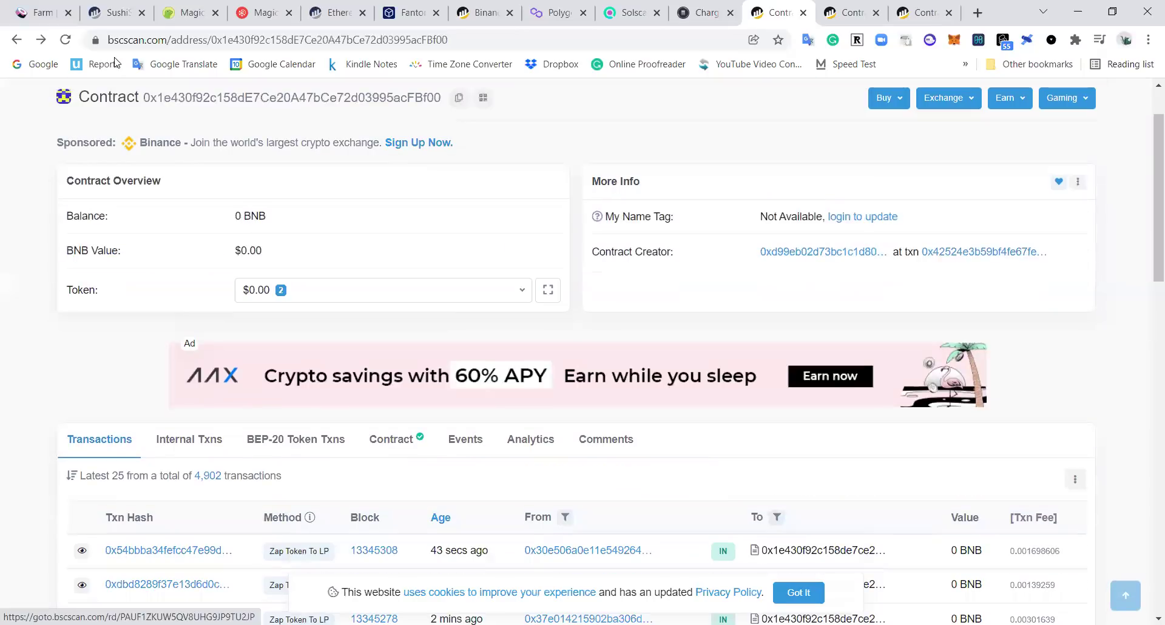
Return to the Token Holdings page (3.62910286 Charge, 2,236.61406644 Static) and select the holder's address
left_click(41, 39)
left_click(41, 39)
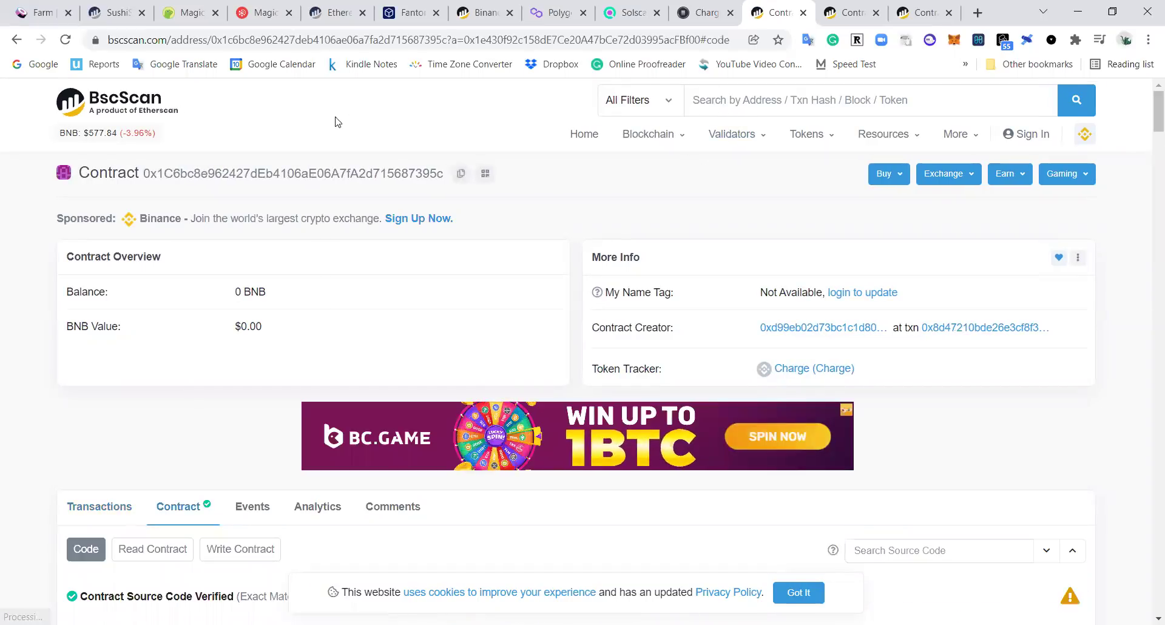
left_click(16, 39)
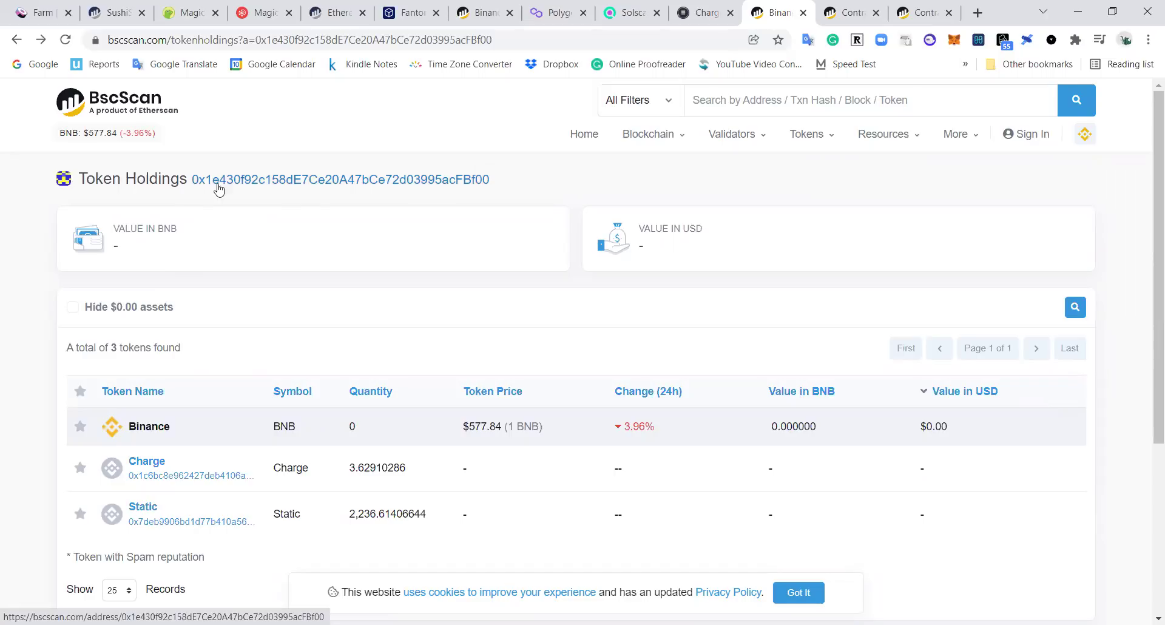
left_click_drag(520, 181, 191, 180)
key("ctrl+c")
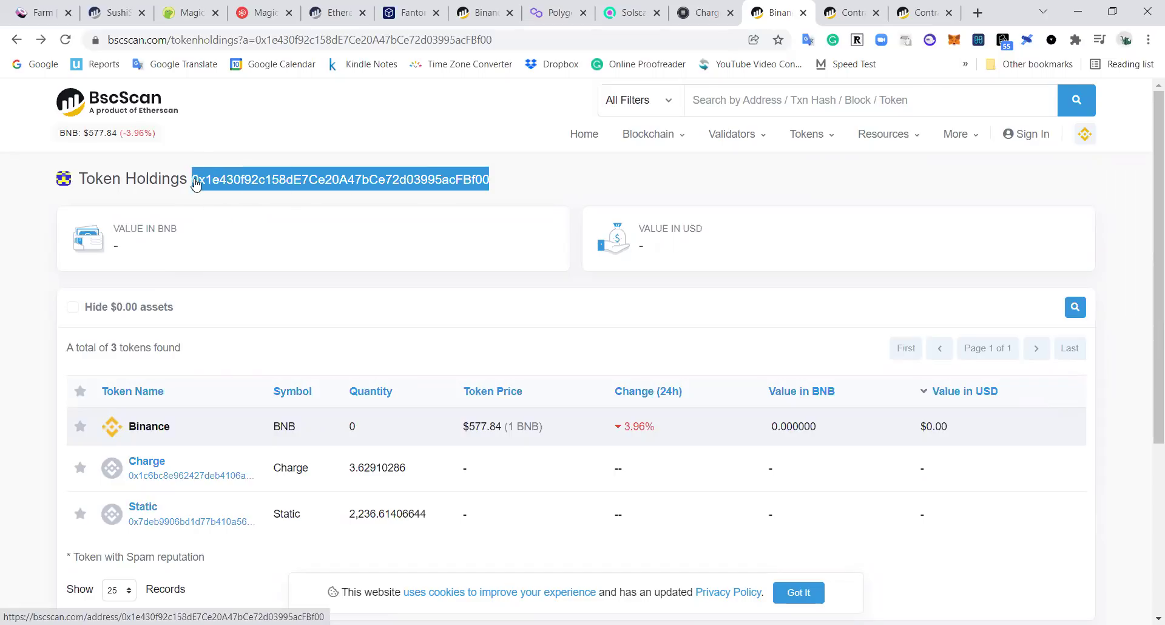
Search BscScan for the copied contract address and scroll through its Zap transactions
left_click(741, 100)
key("ctrl+v")
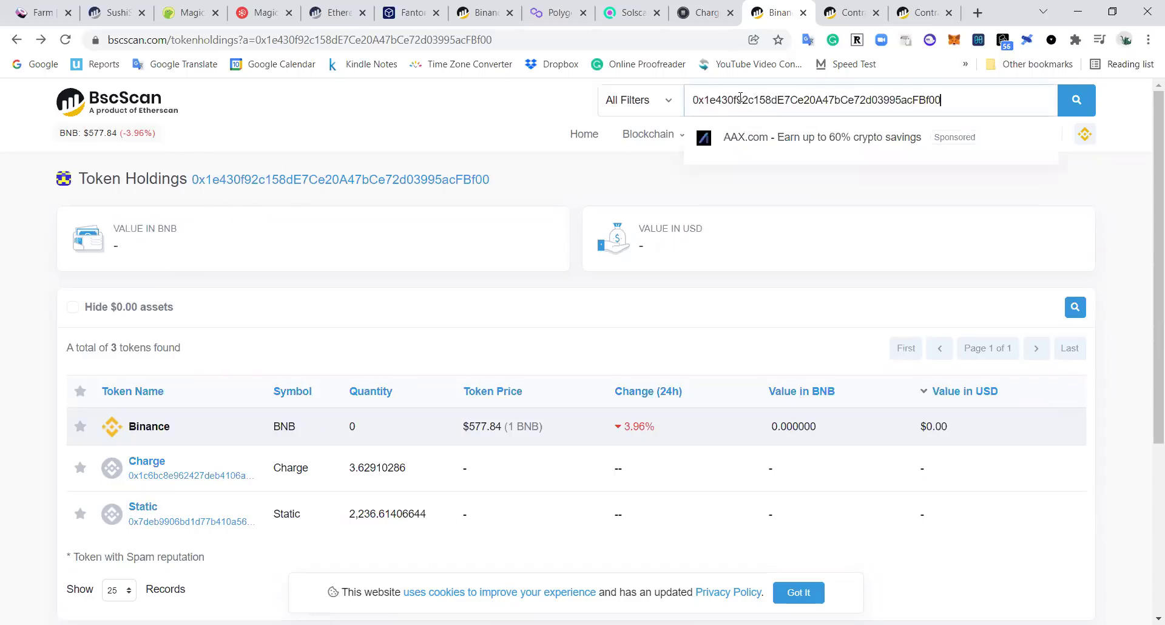
key("Return")
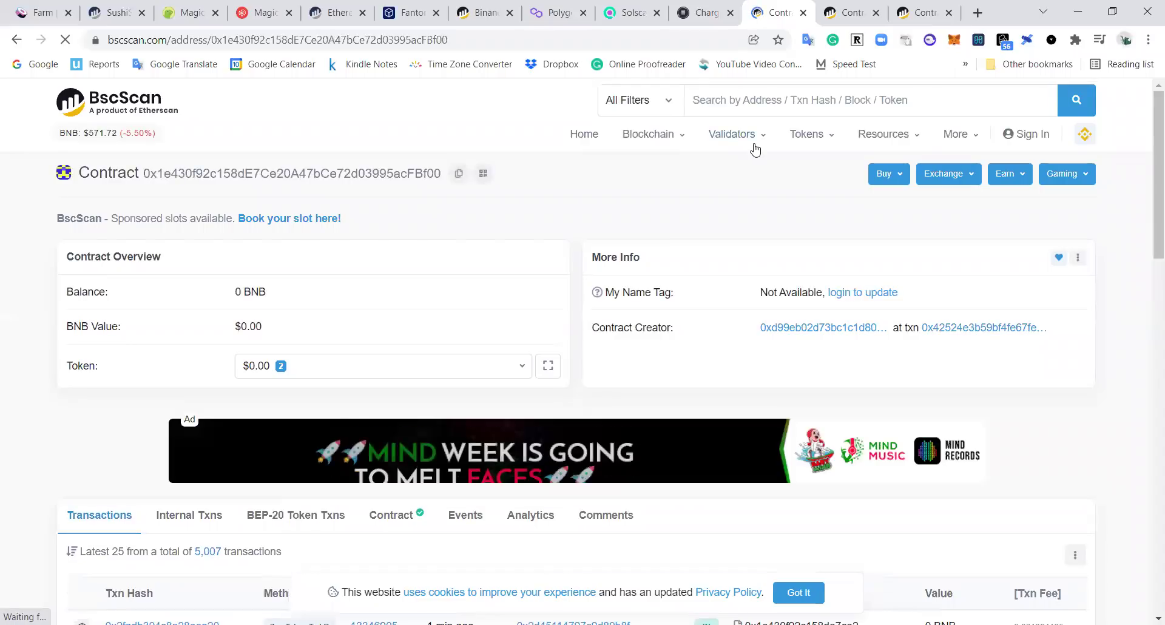
scroll(15, 256, "down", 3)
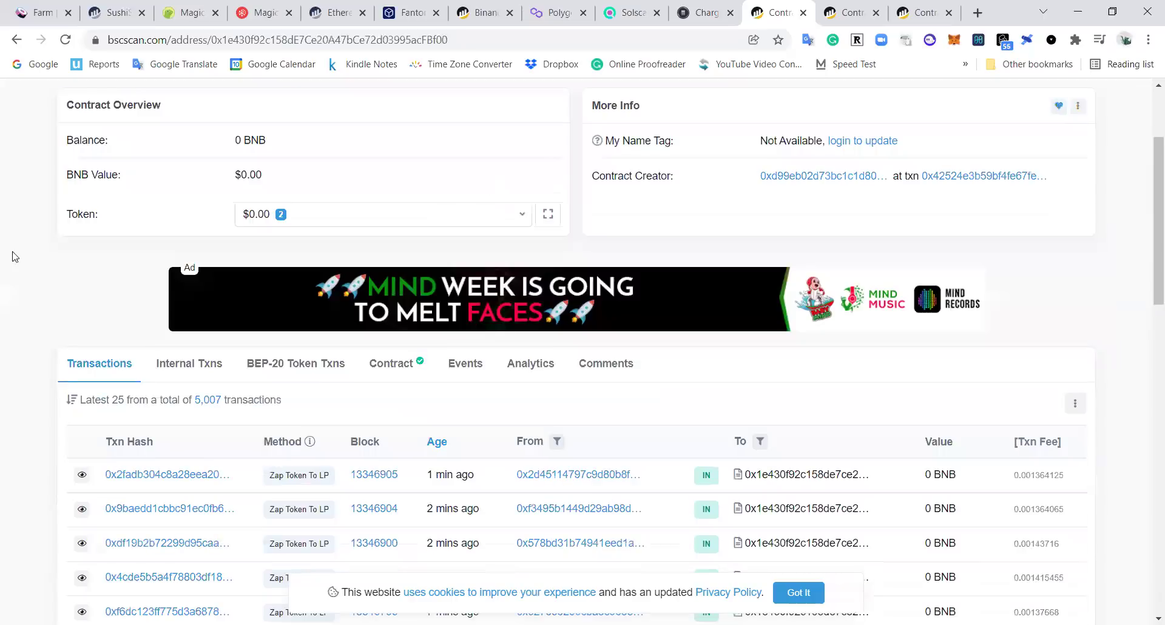
scroll(15, 256, "down", 5)
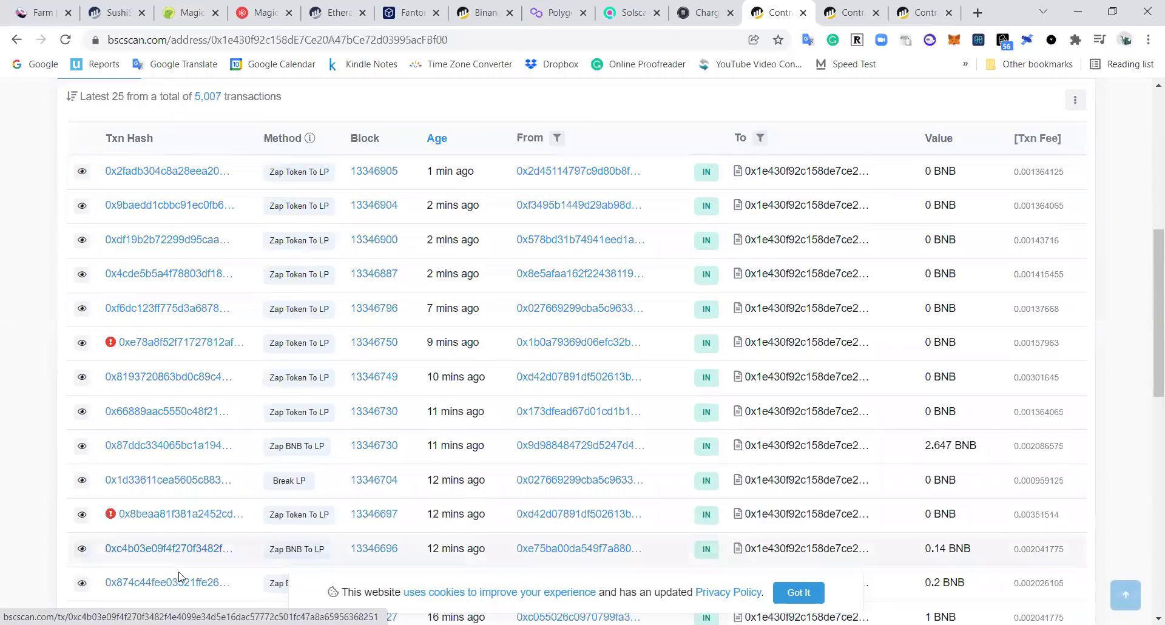
scroll(462, 383, "up", 4)
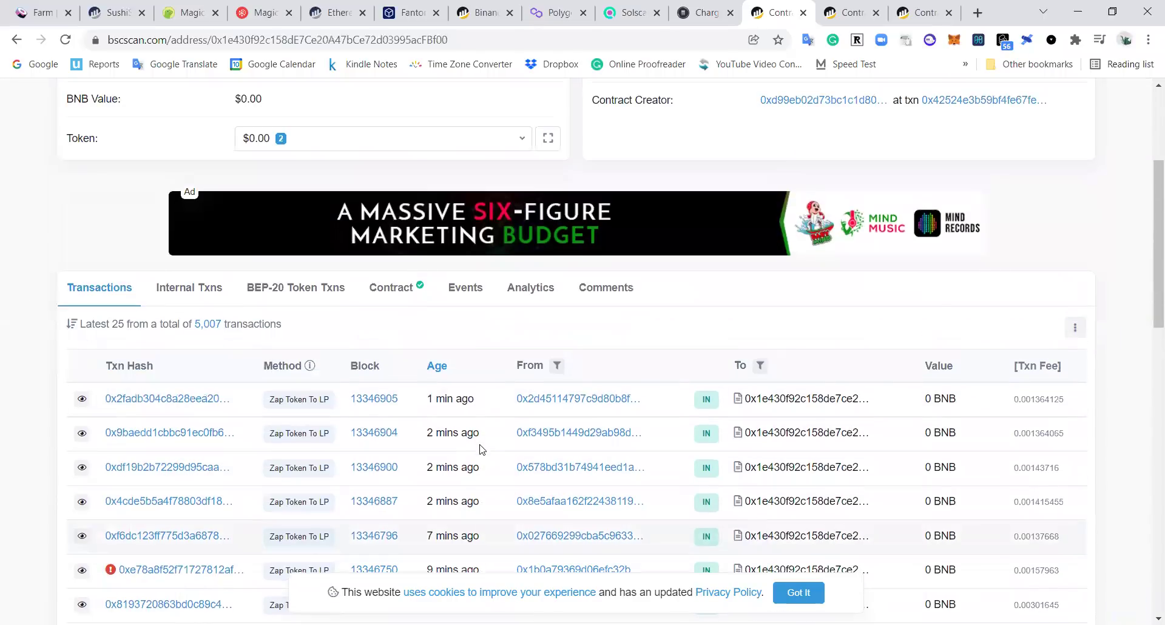
scroll(540, 325, "up", 4)
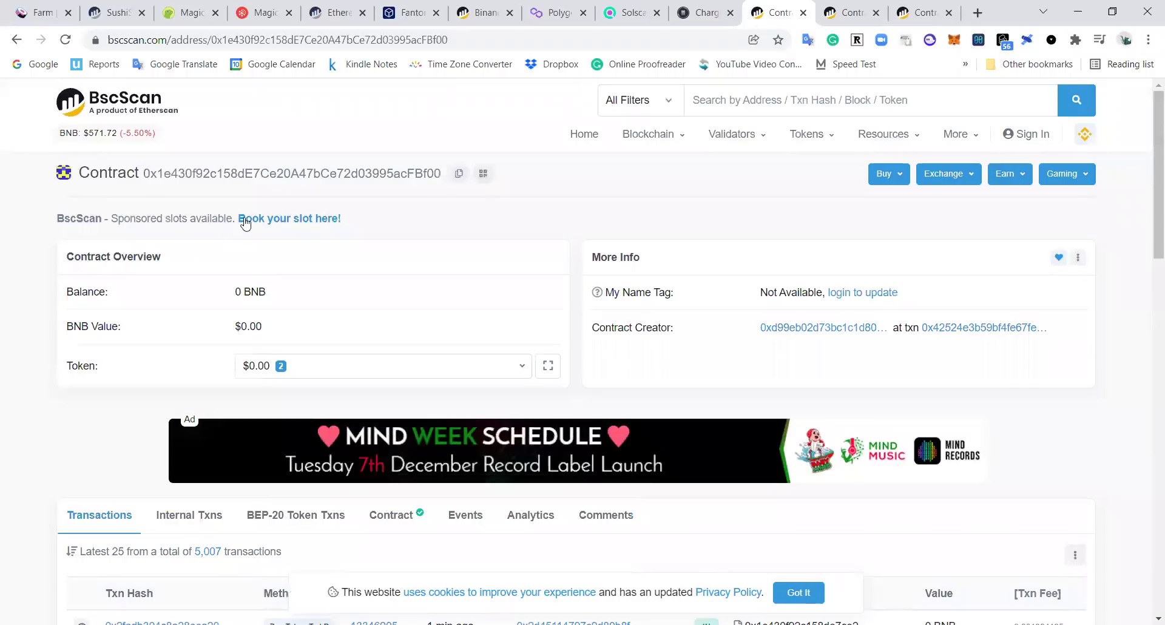
From the expanded token holdings list, open the Charge token's contract page with its verified source
left_click(549, 366)
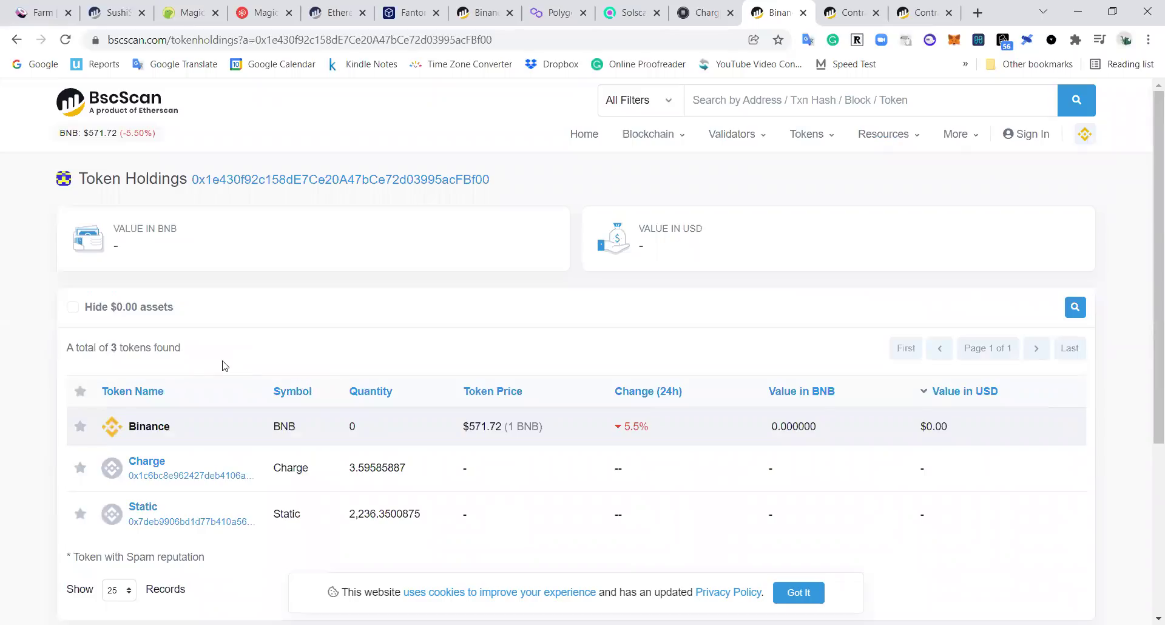
scroll(243, 355, "down", 3)
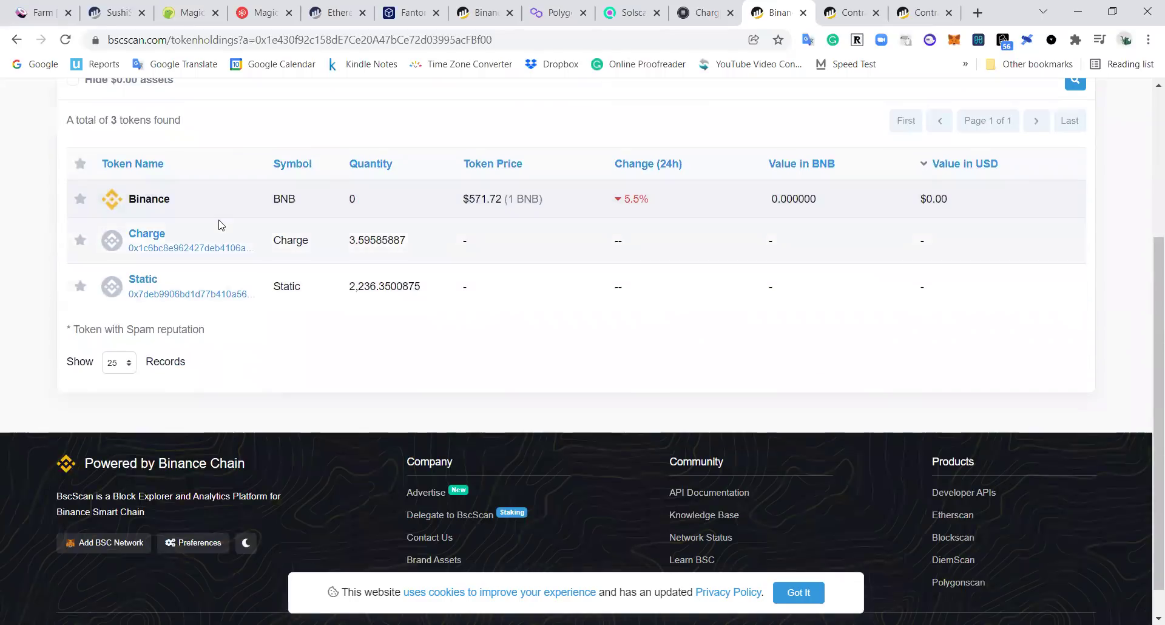
scroll(224, 273, "up", 3)
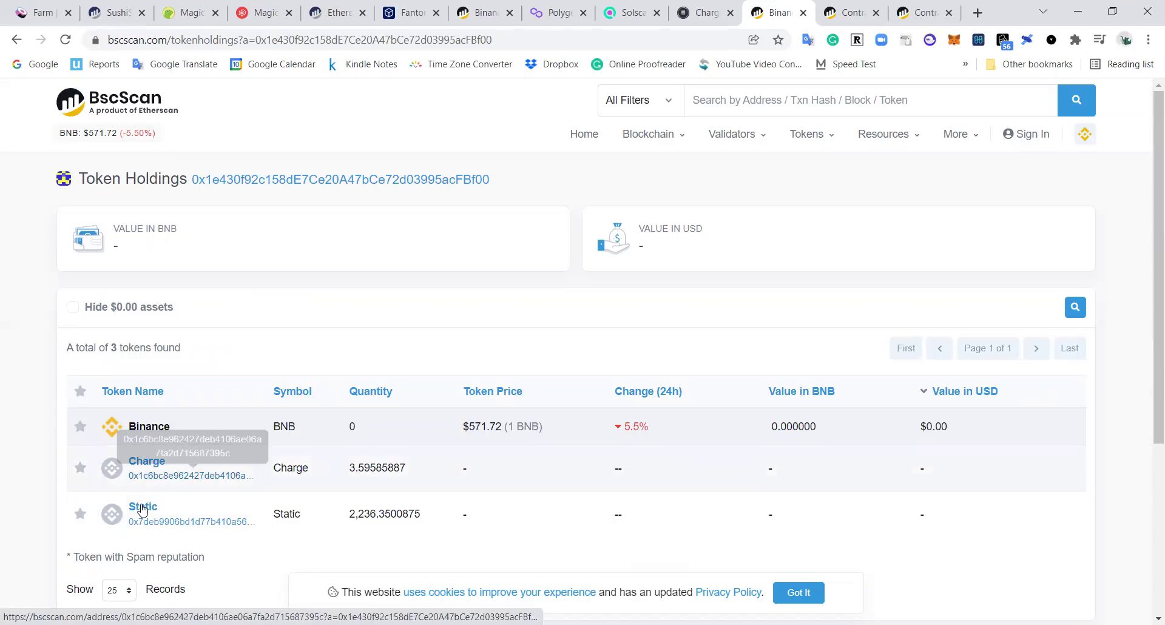
key("ctrl+shift+Tab")
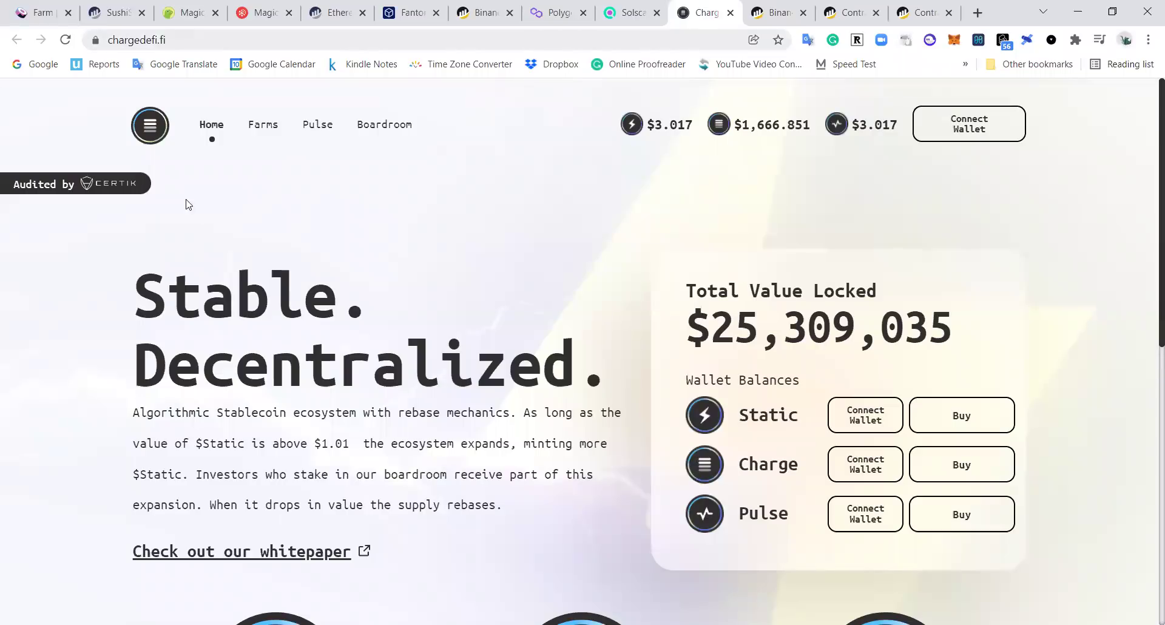
key("ctrl+Tab")
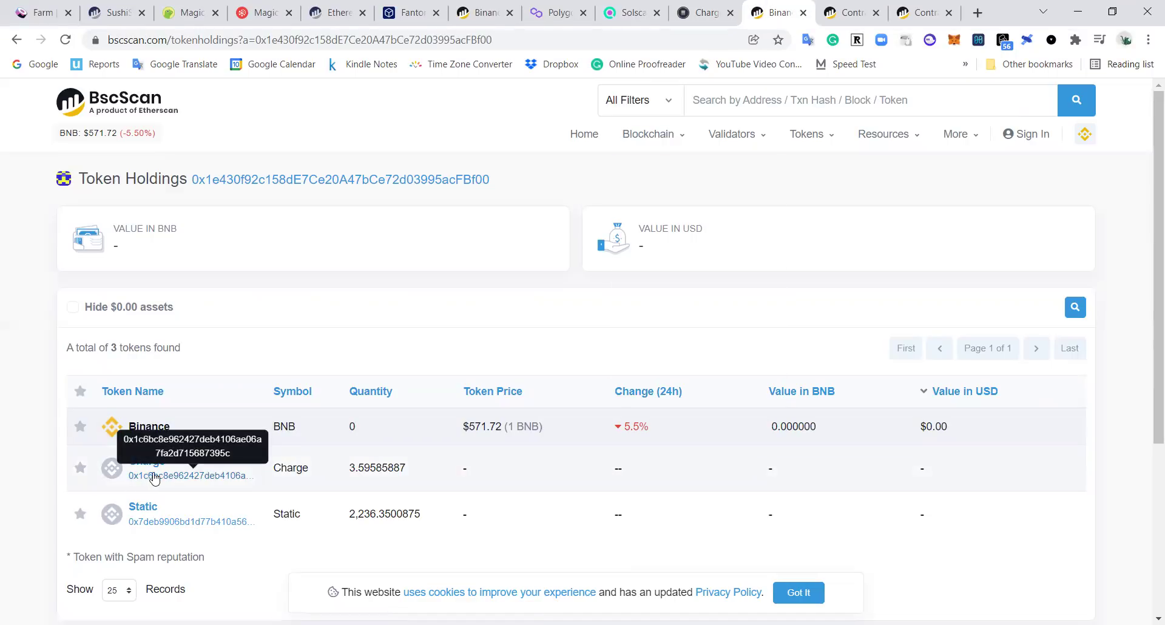
left_click(216, 478)
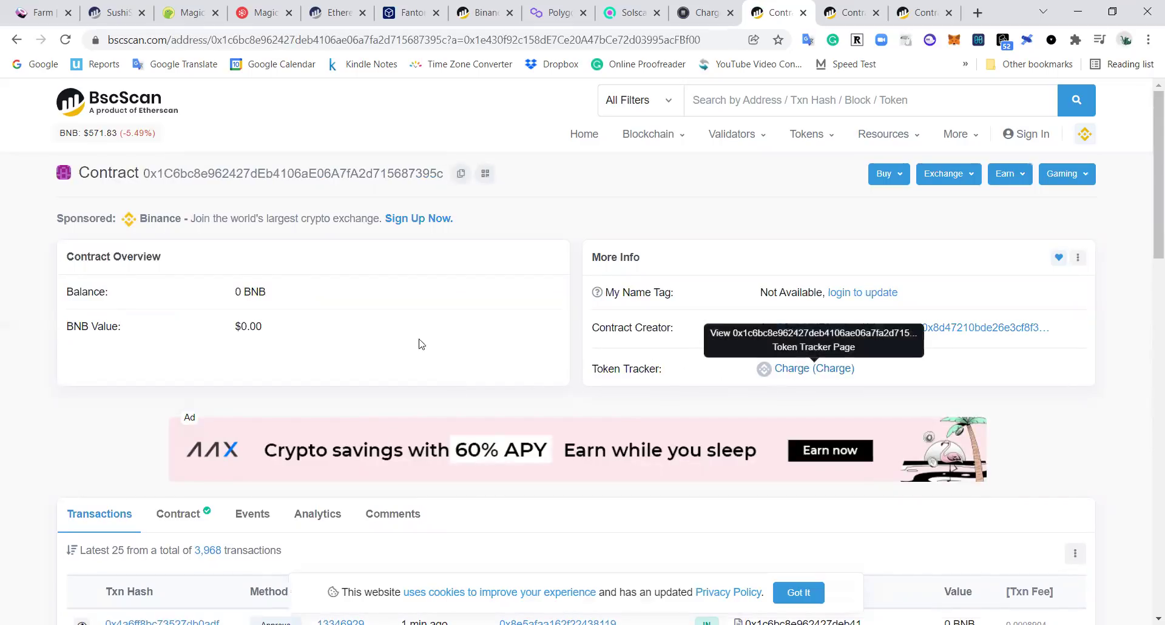
scroll(350, 323, "down", 7)
View the Charge contract's source code, then open Write Contract and dismiss the Connect to Web3 prompt
scroll(182, 219, "up", 2)
left_click(178, 210)
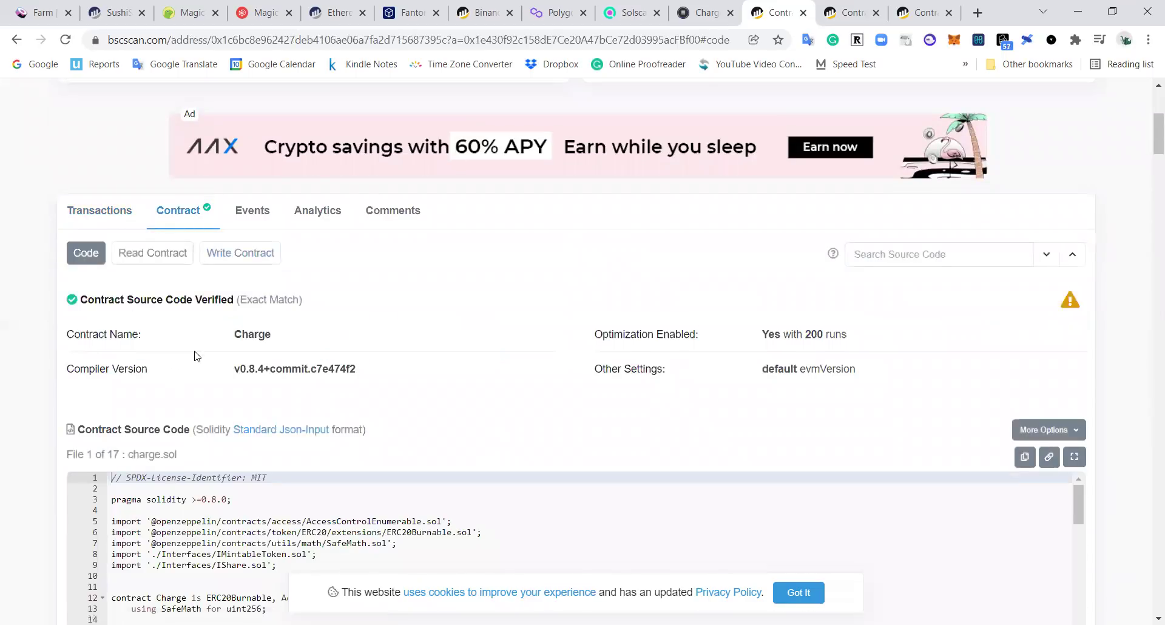
scroll(196, 356, "down", 3)
scroll(196, 364, "down", 6)
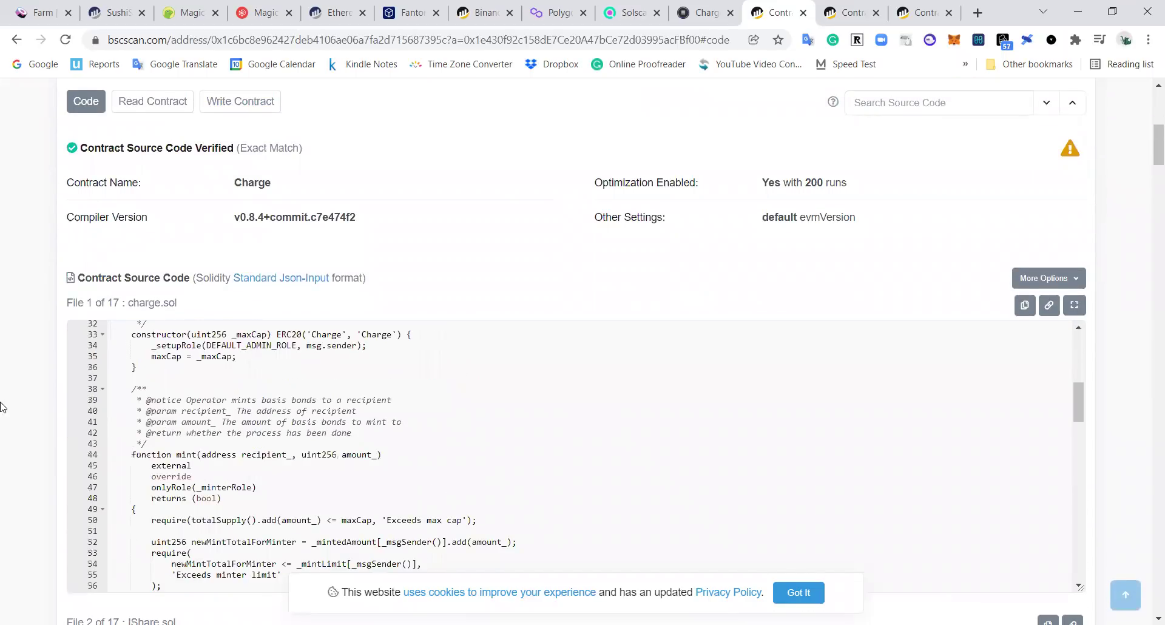
scroll(2, 407, "up", 6)
left_click(242, 480)
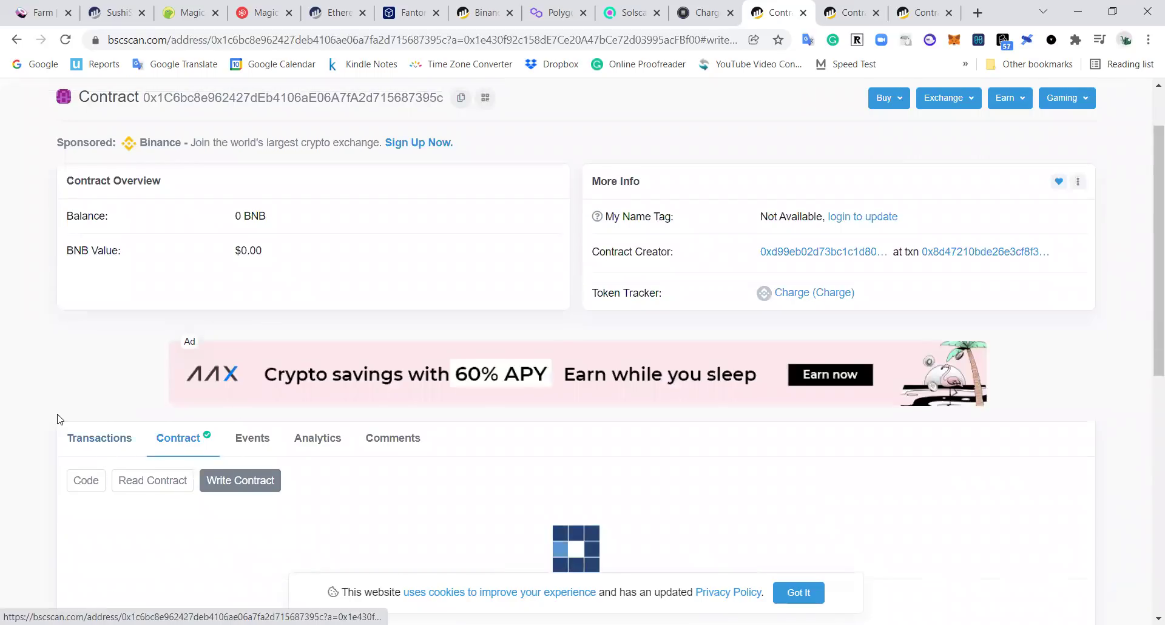
scroll(59, 419, "down", 4)
left_click(125, 297)
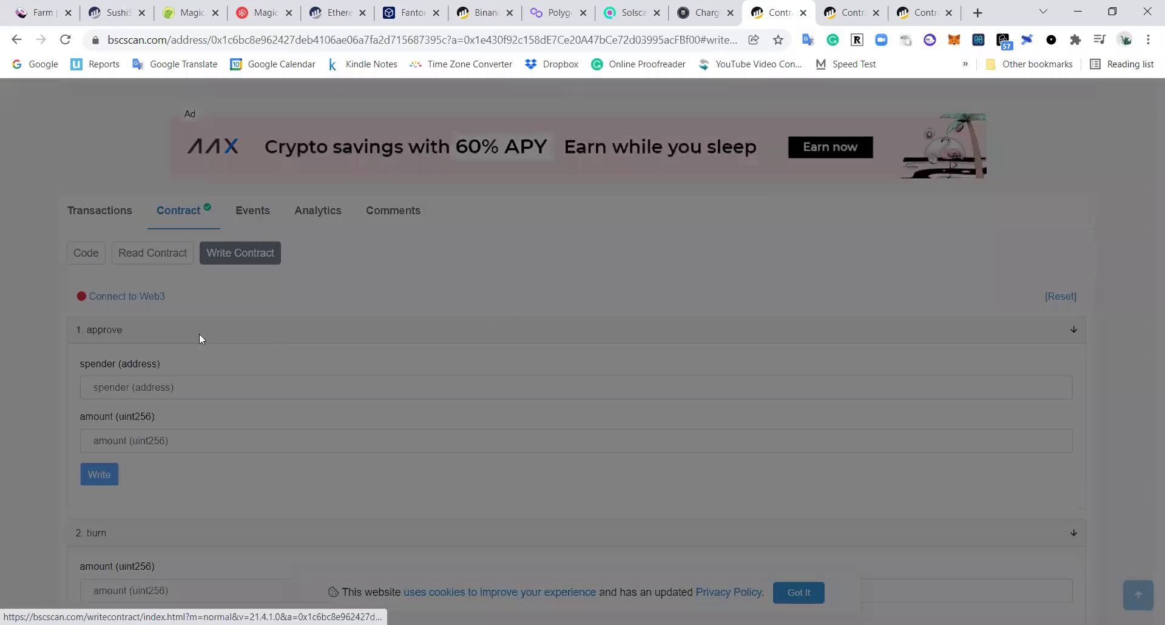
left_click(751, 121)
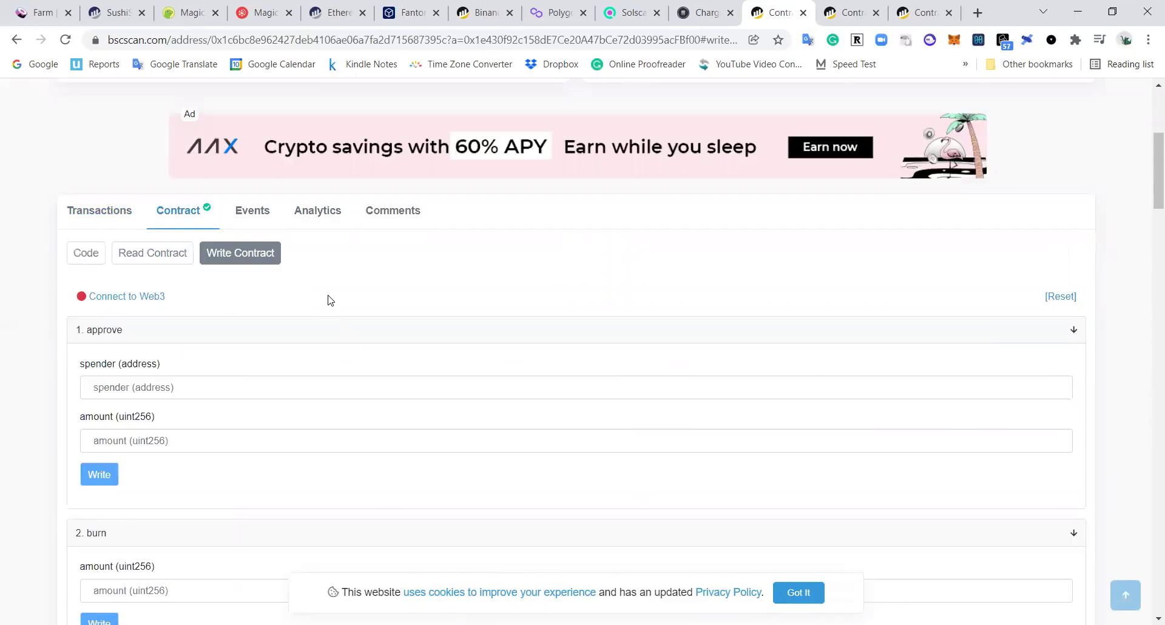
Scroll through the write functions from approve and burn down to updateMaxCap and updateMinter
scroll(327, 300, "down", 2)
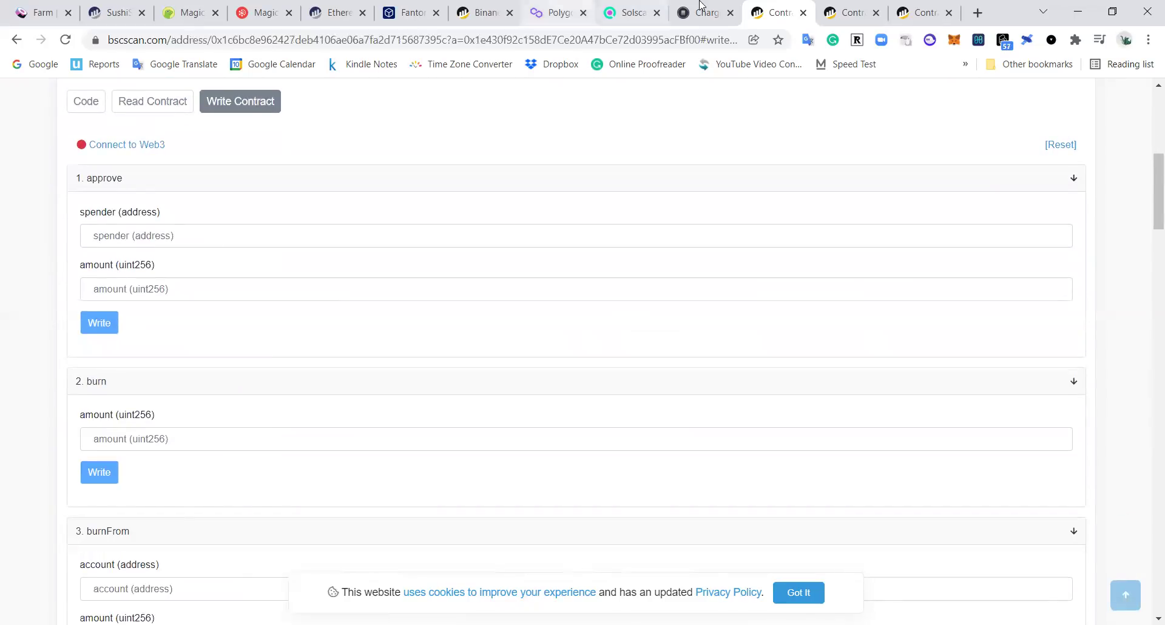
left_click(702, 6)
left_click(801, 5)
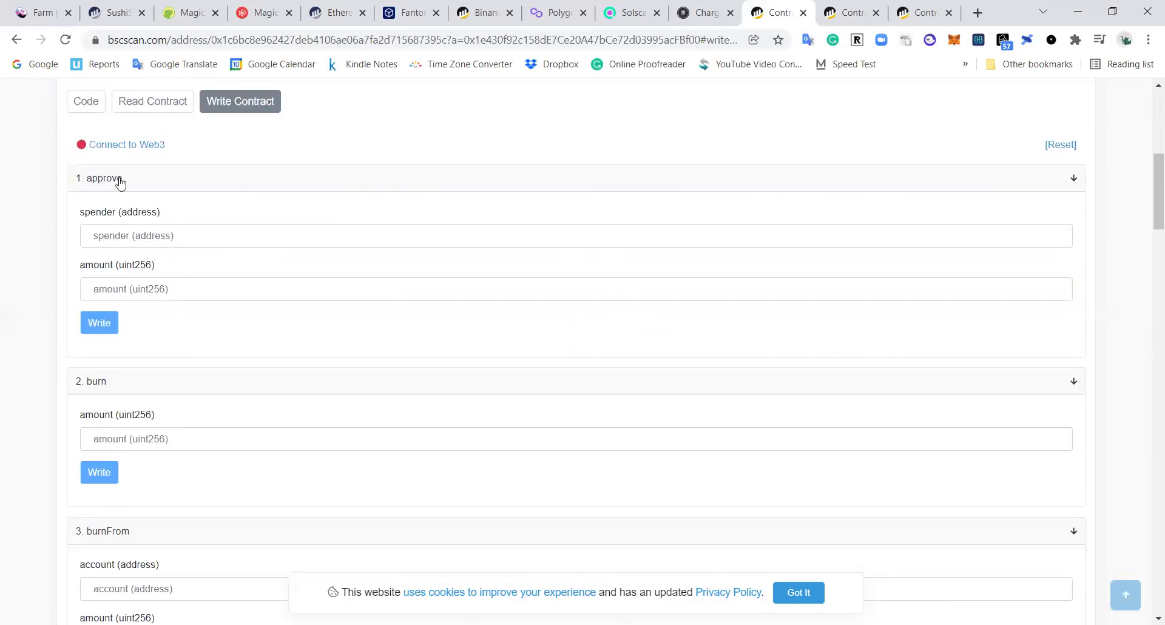
scroll(31, 234, "down", 5)
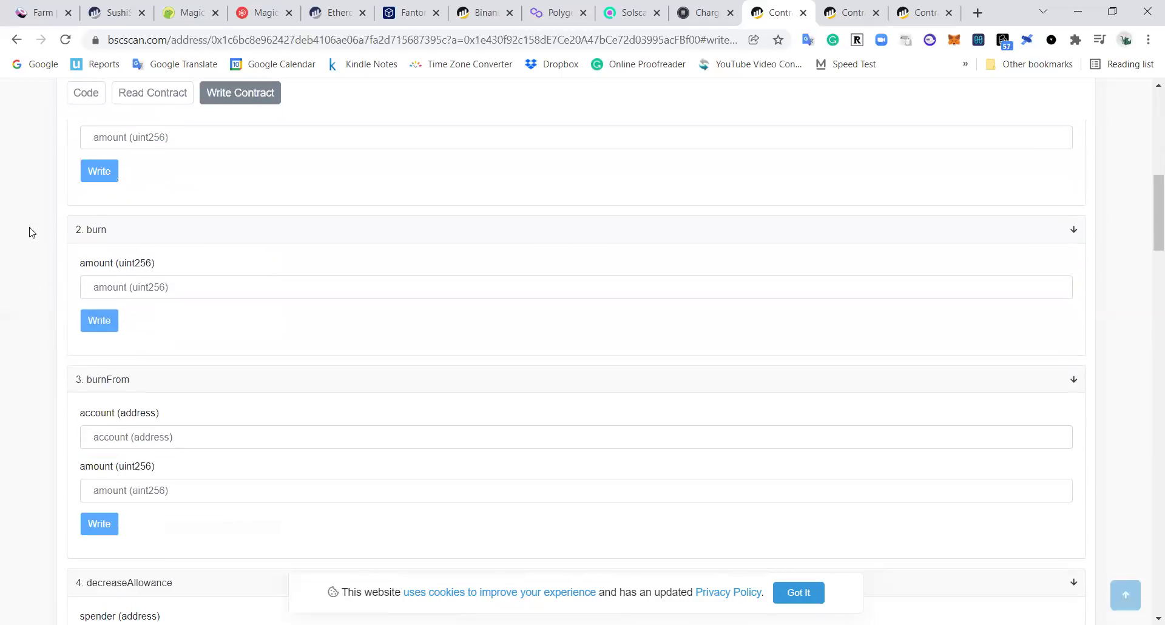
scroll(32, 233, "down", 12)
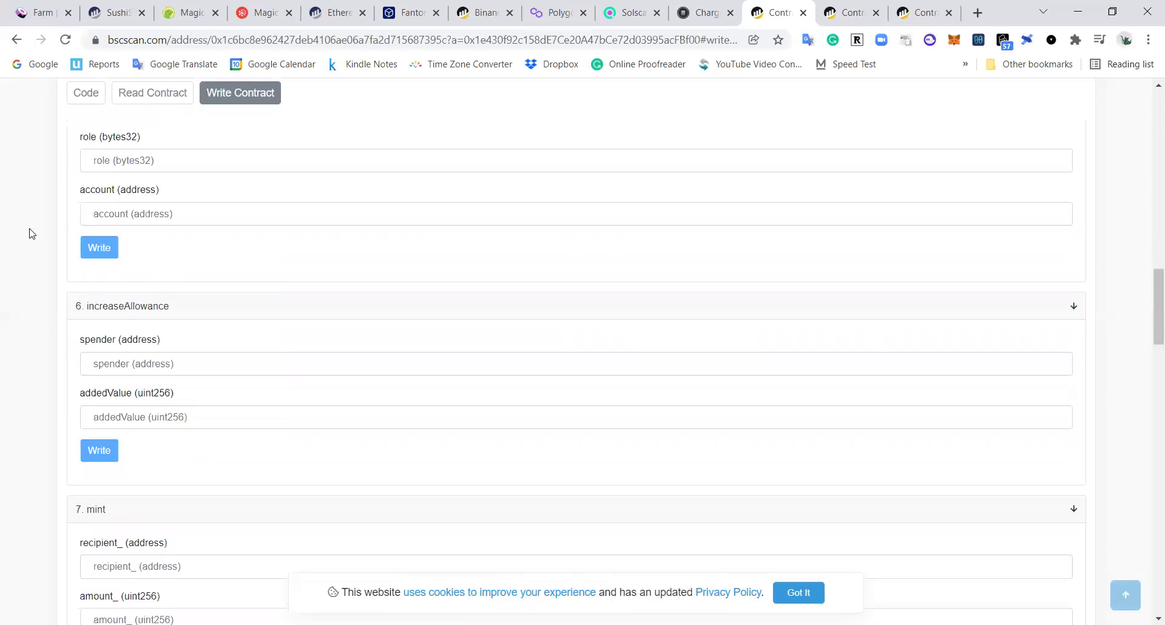
scroll(50, 231, "down", 4)
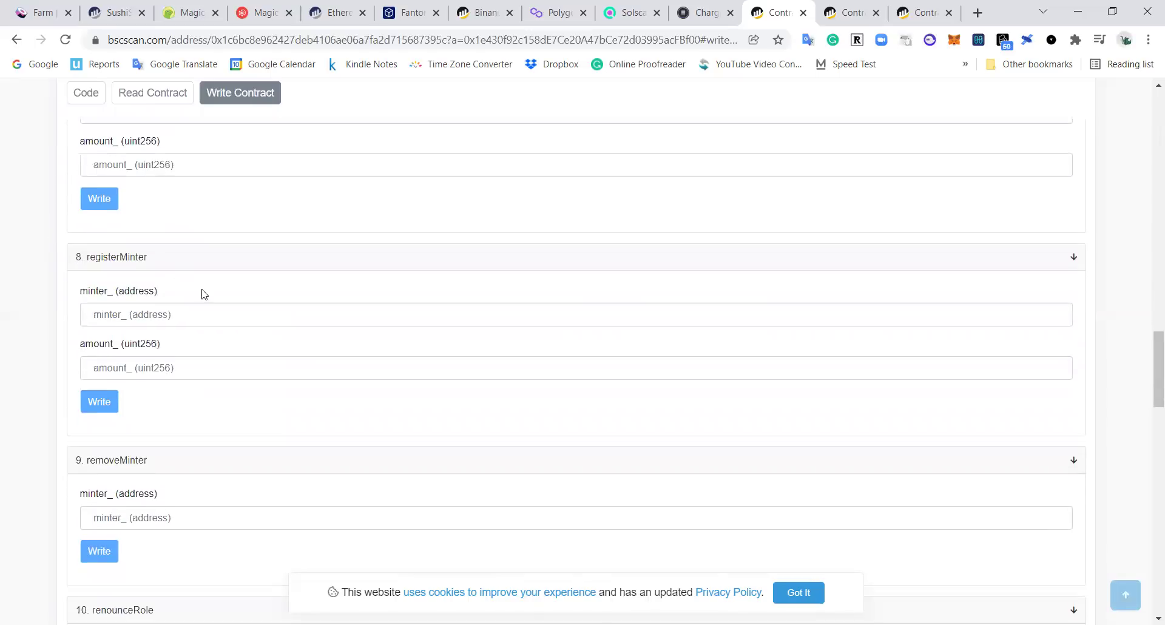
scroll(204, 295, "down", 1)
scroll(204, 298, "down", 5)
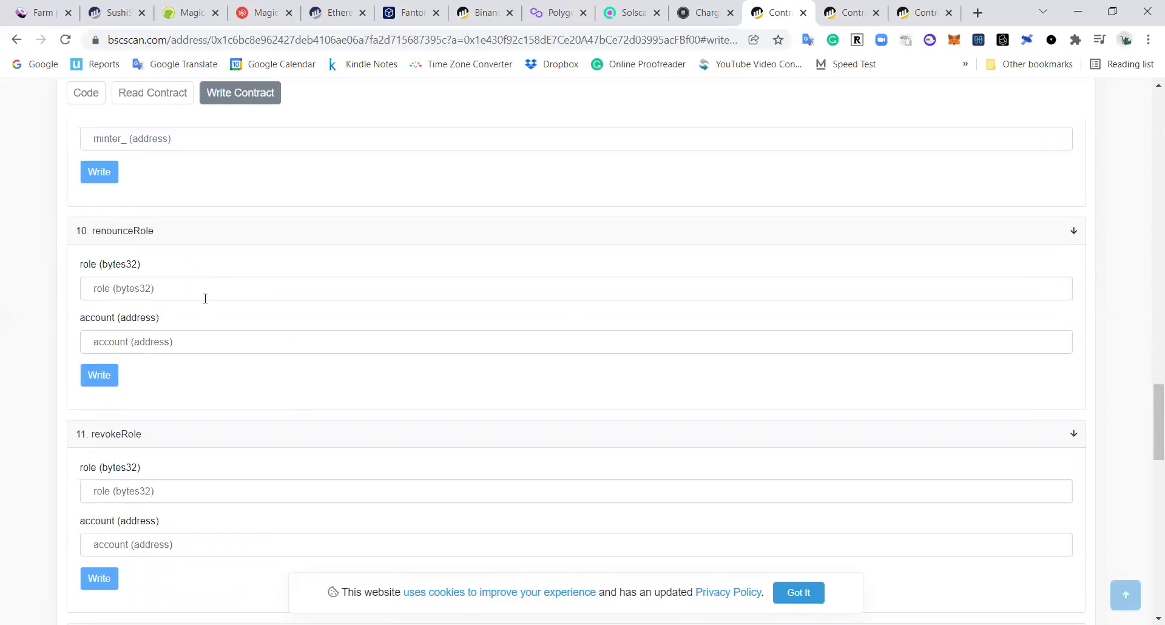
scroll(206, 298, "down", 4)
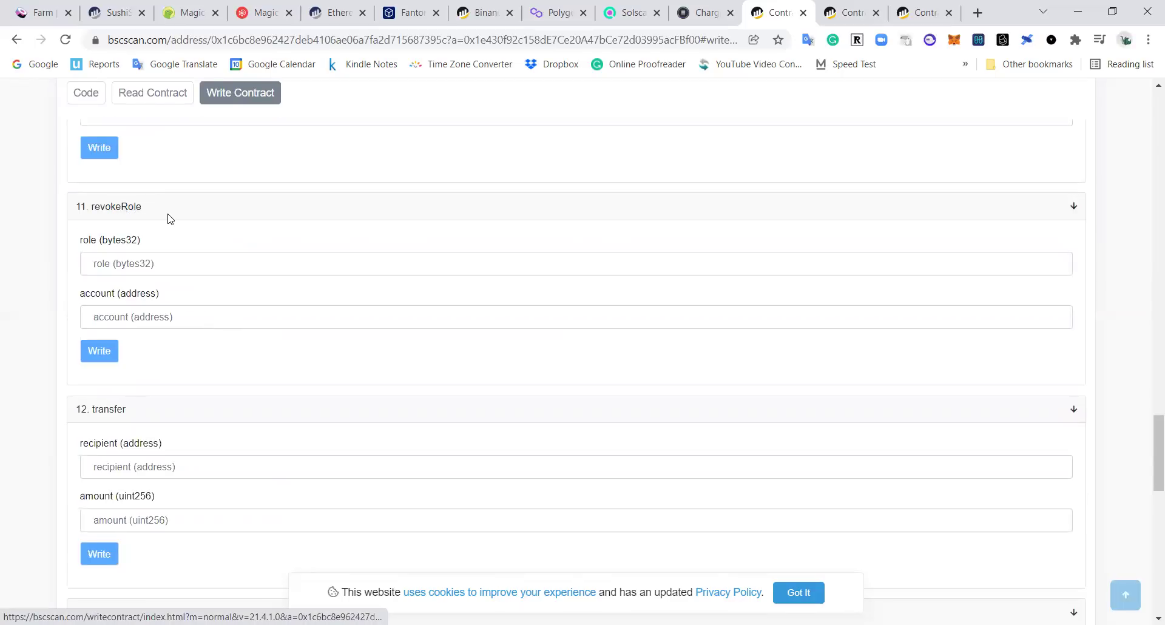
scroll(159, 202, "down", 8)
scroll(179, 235, "up", 5)
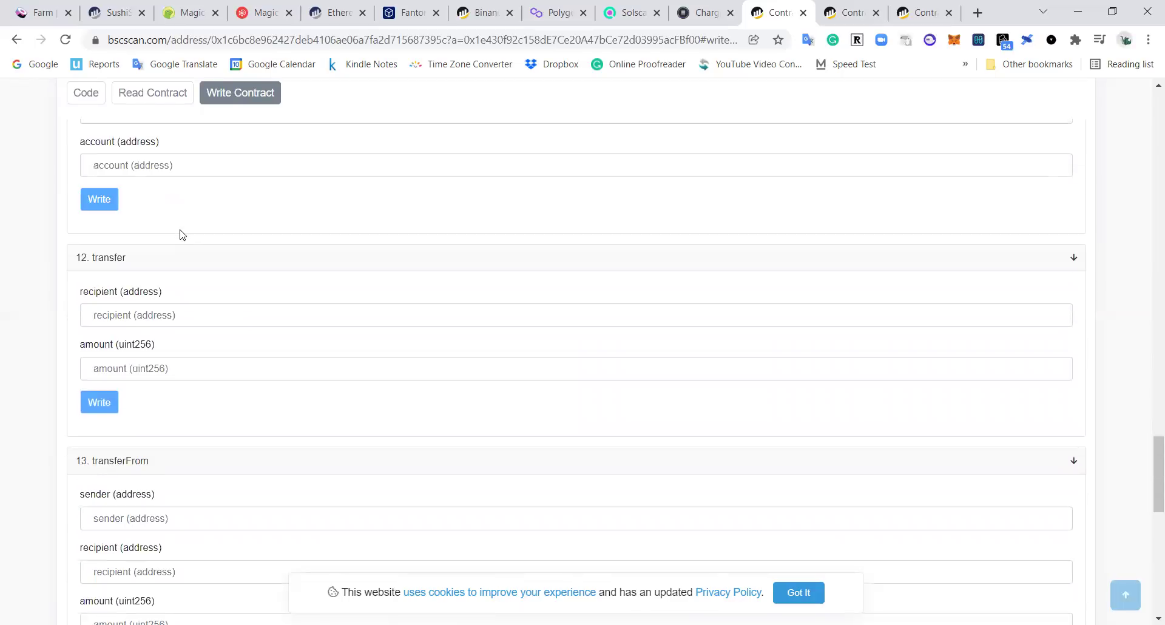
scroll(190, 354, "up", 6)
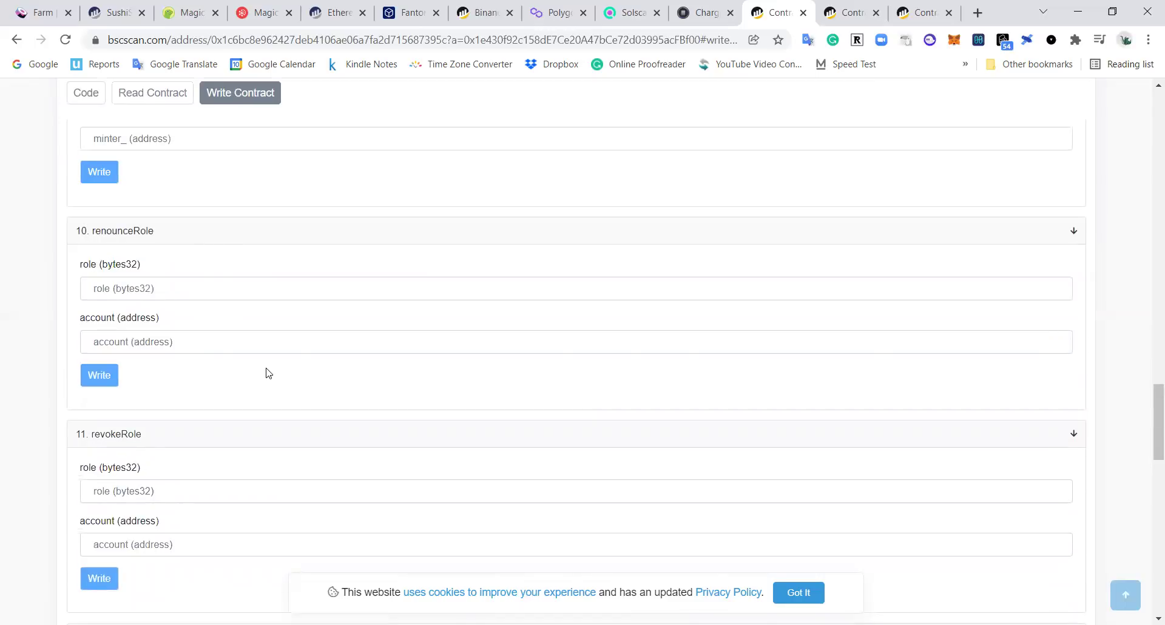
scroll(260, 286, "up", 5)
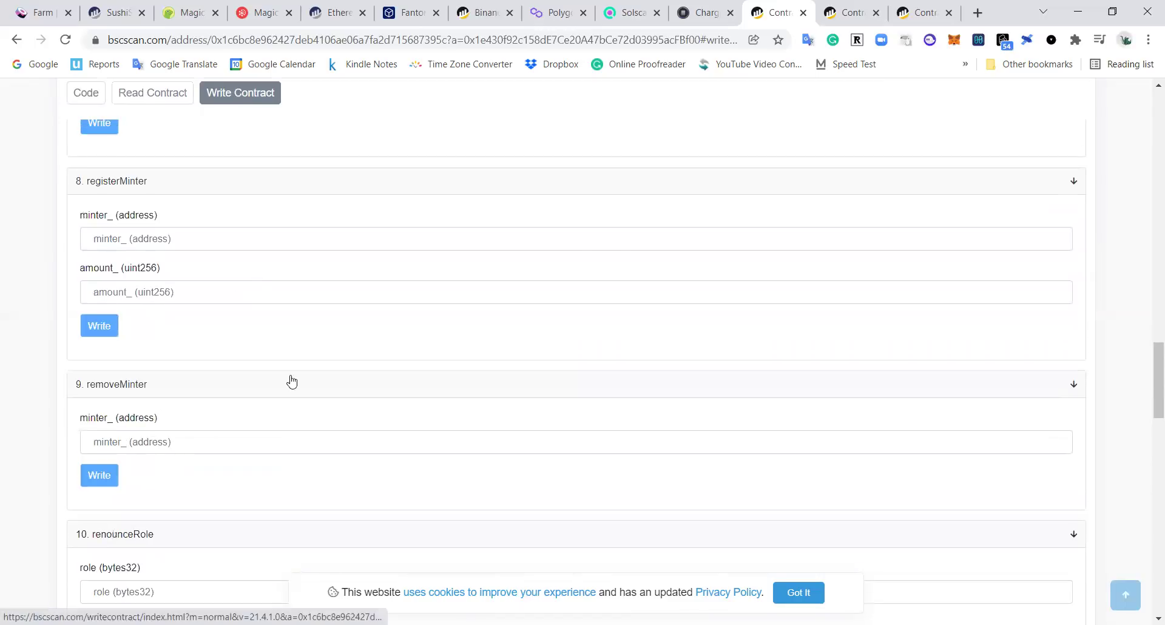
scroll(310, 321, "up", 4)
scroll(309, 320, "down", 9)
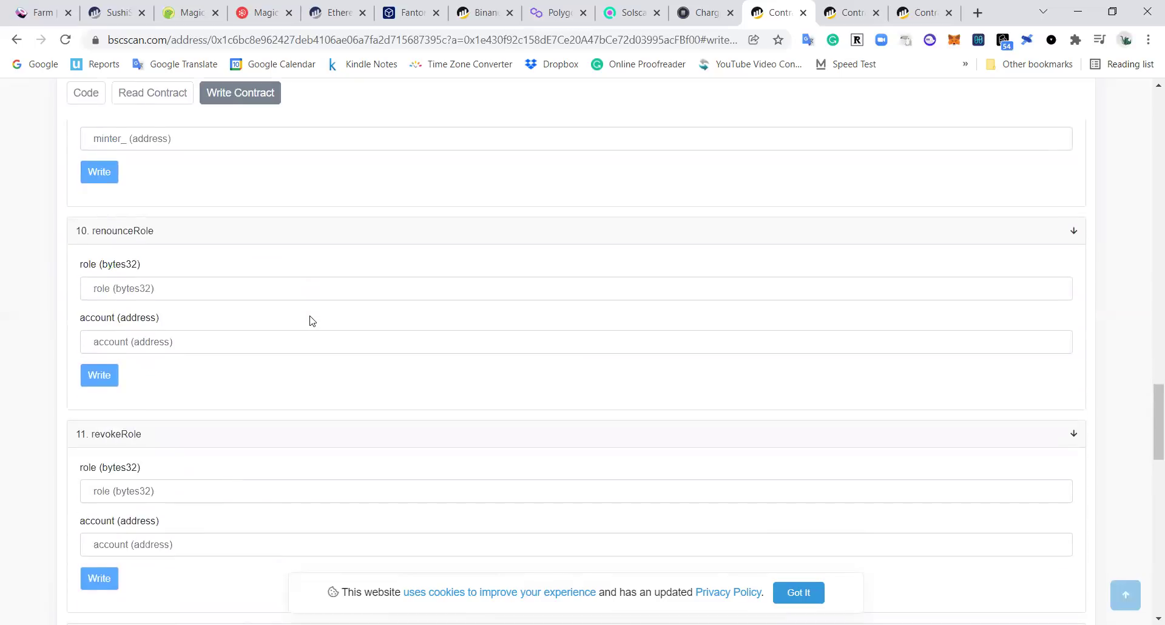
scroll(309, 320, "down", 10)
scroll(310, 320, "up", 3)
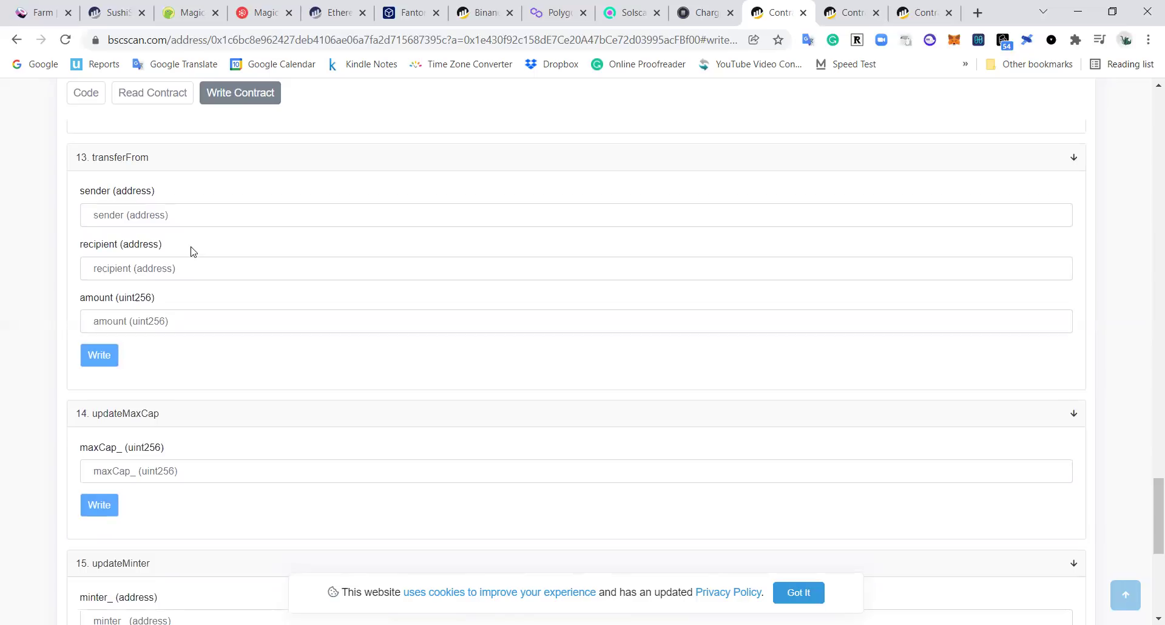
left_click(737, 11)
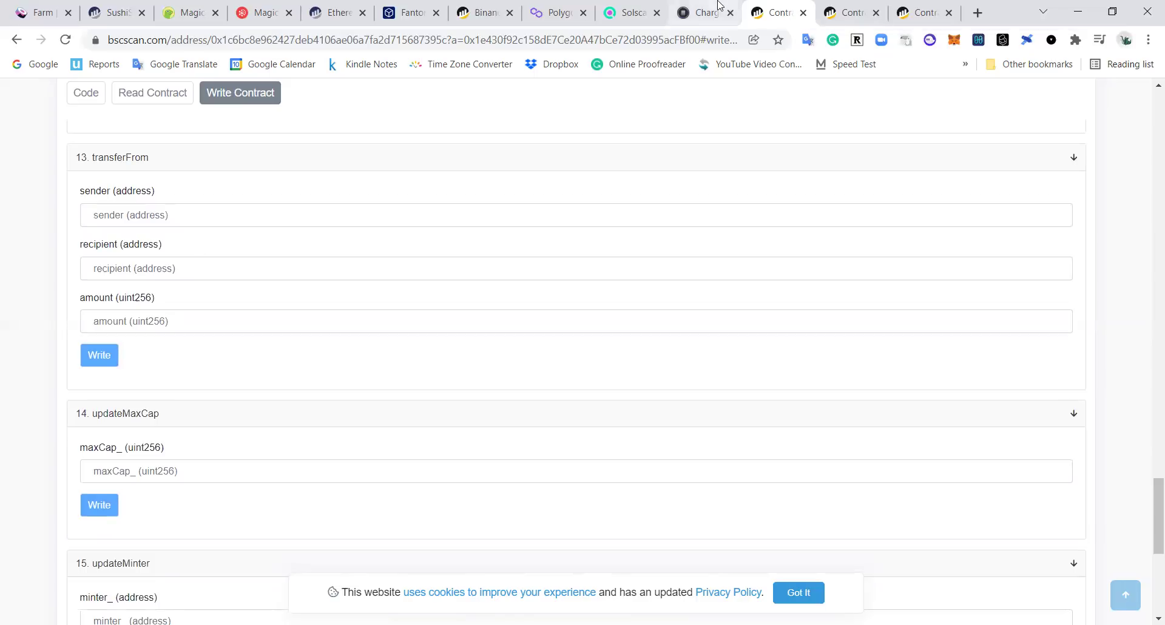
left_click(760, 8)
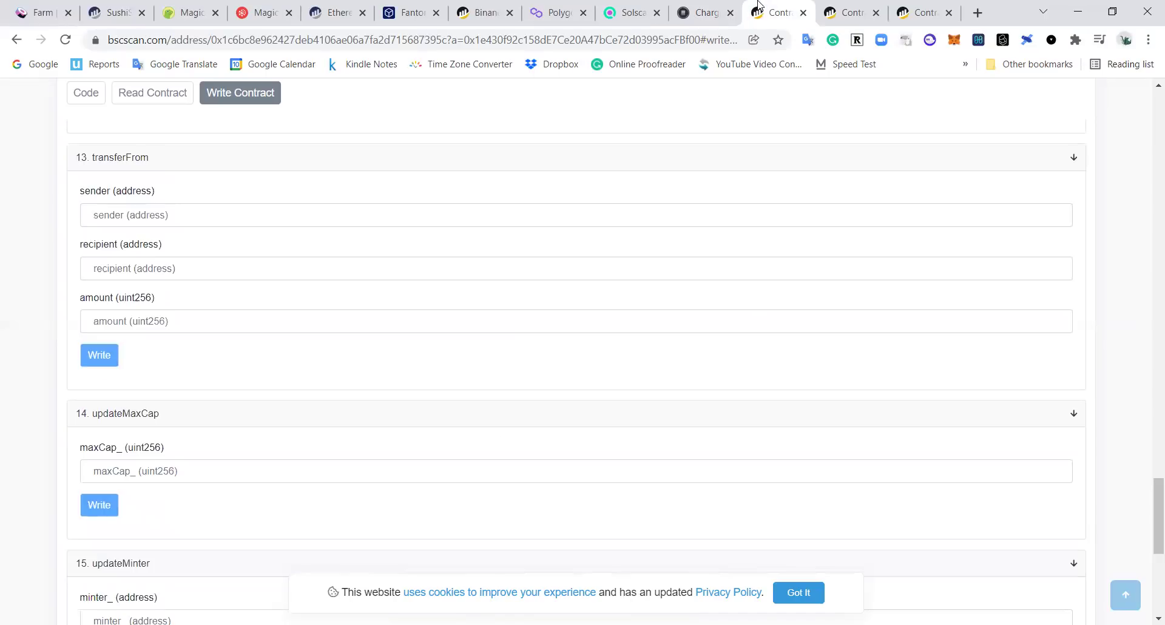
scroll(850, 149, "up", 15)
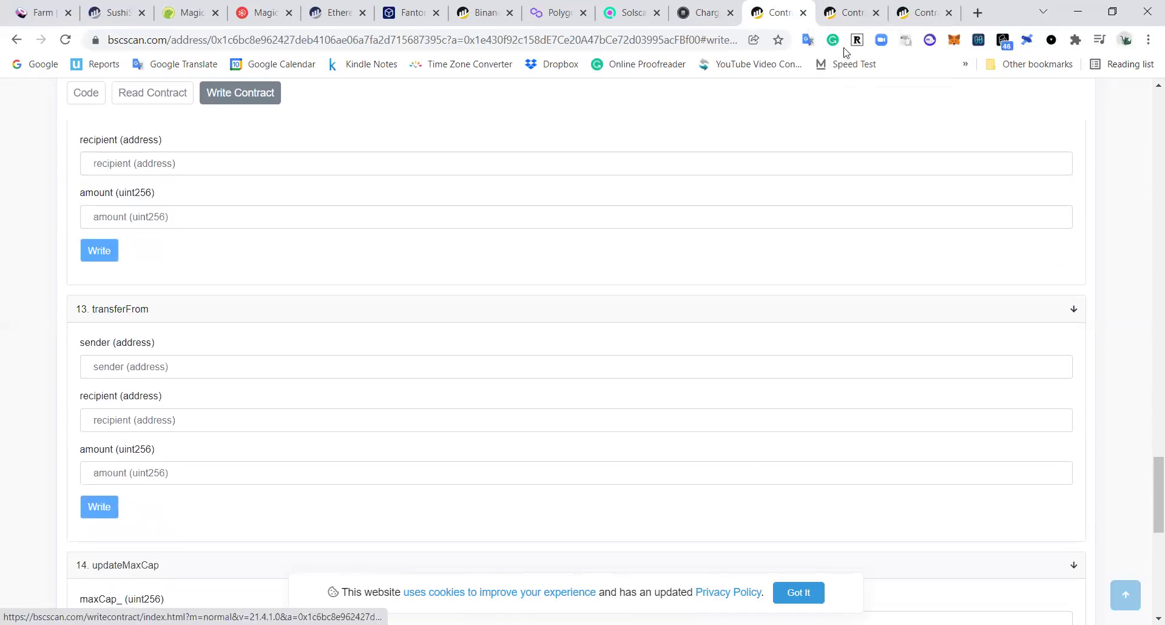
scroll(827, 139, "up", 20)
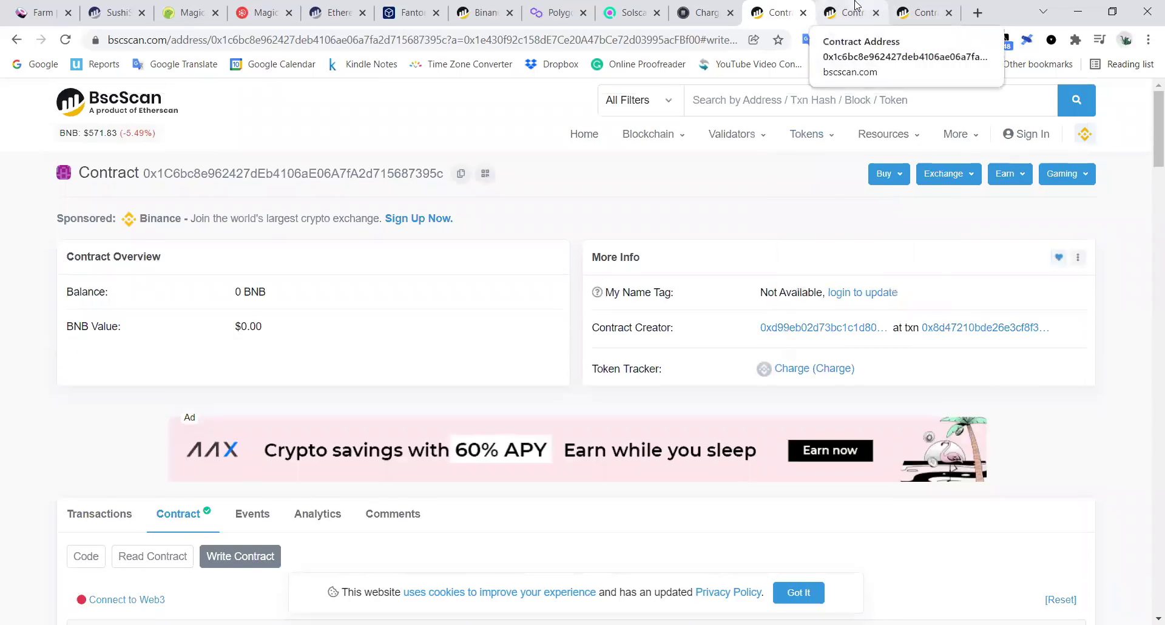
left_click(913, 11)
left_click(780, 10)
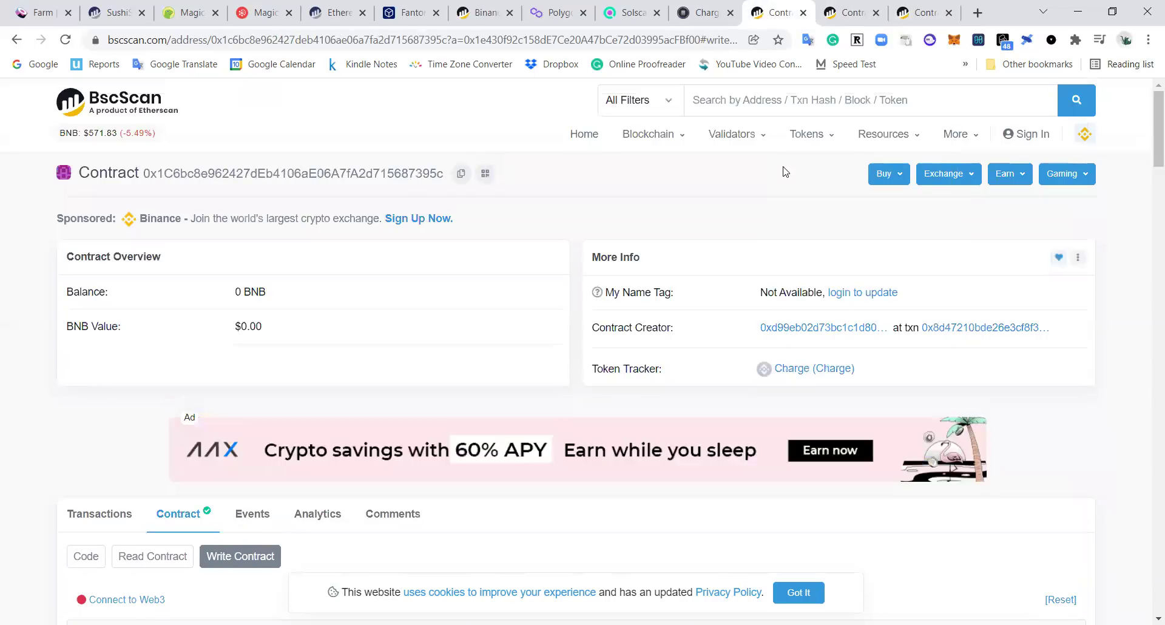